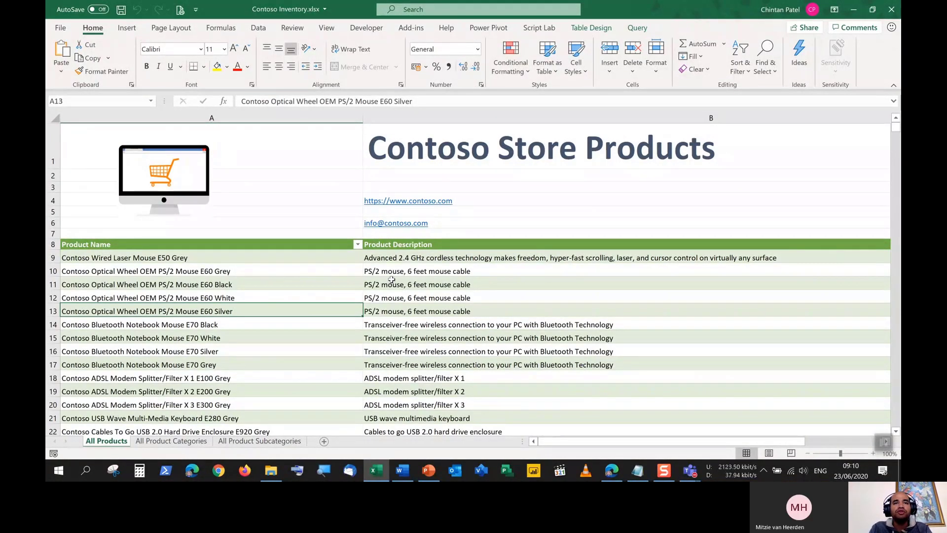
pyautogui.scroll(-18, 391, 279)
pyautogui.scroll(18, 390, 291)
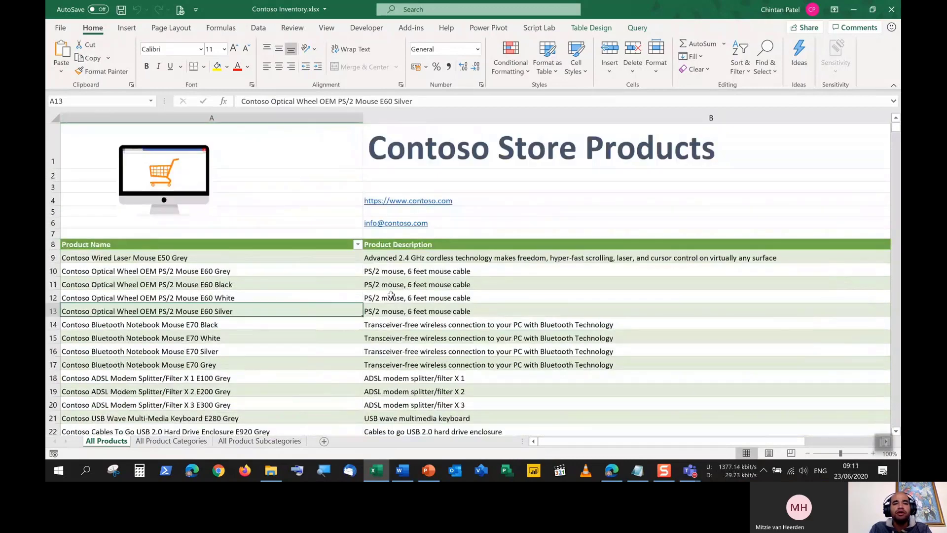
pyautogui.moveTo(571, 442); pyautogui.dragTo(508, 443)
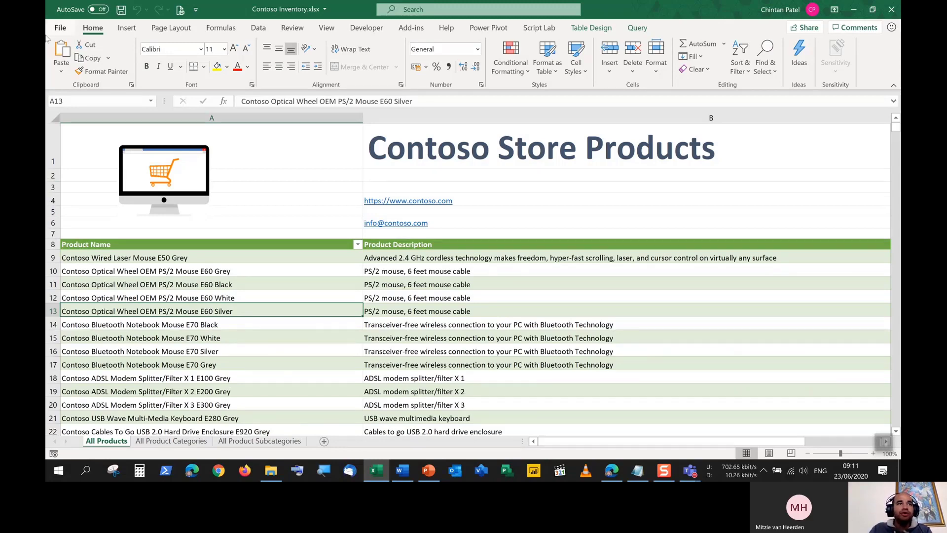
# Check pages 1 to 3 of the sheet's print preview, return to the worksheet and show the page layout commands.
pyautogui.click(63, 29)
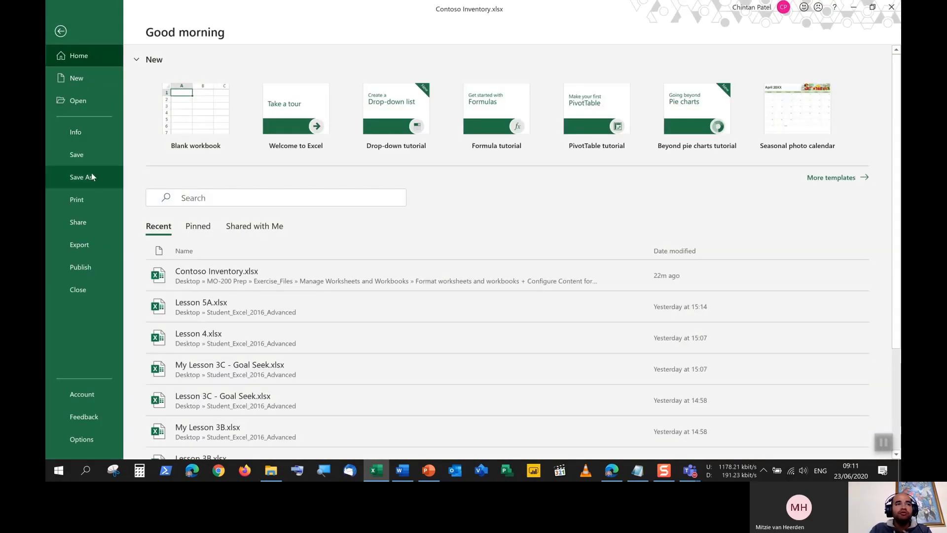
pyautogui.click(90, 200)
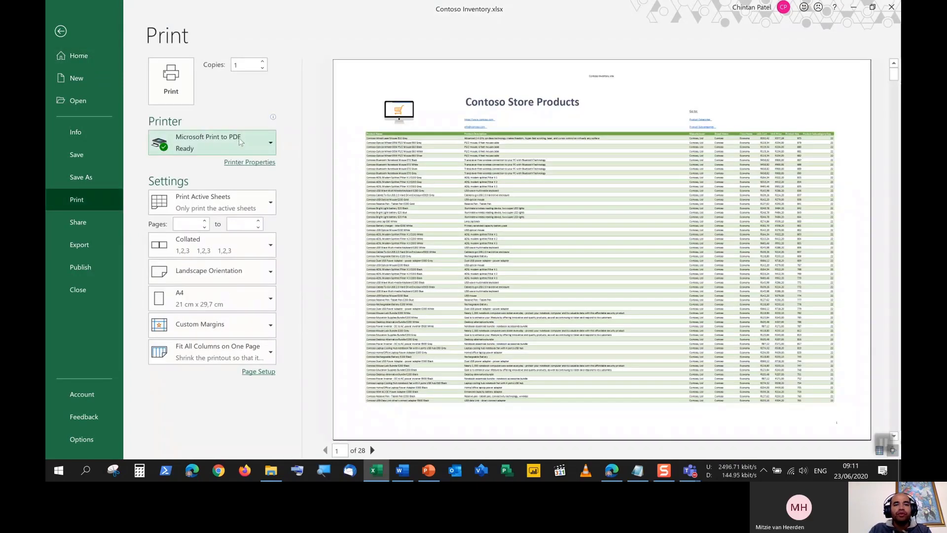
pyautogui.click(372, 451)
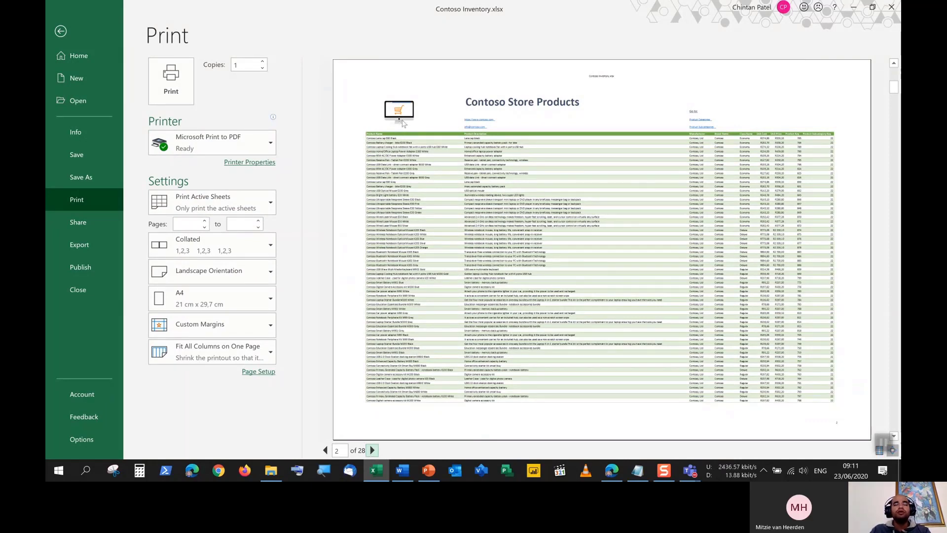
pyautogui.click(373, 451)
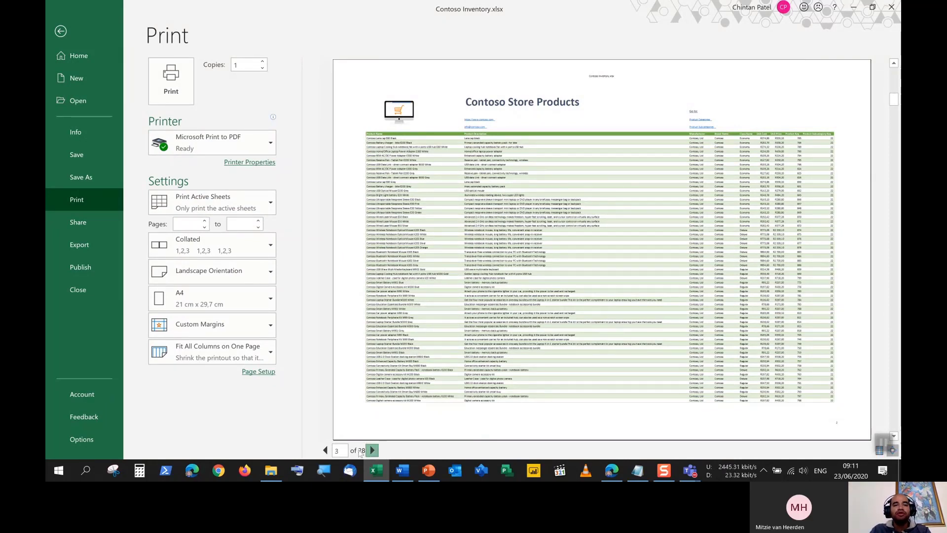
pyautogui.click(325, 450)
pyautogui.click(325, 450)
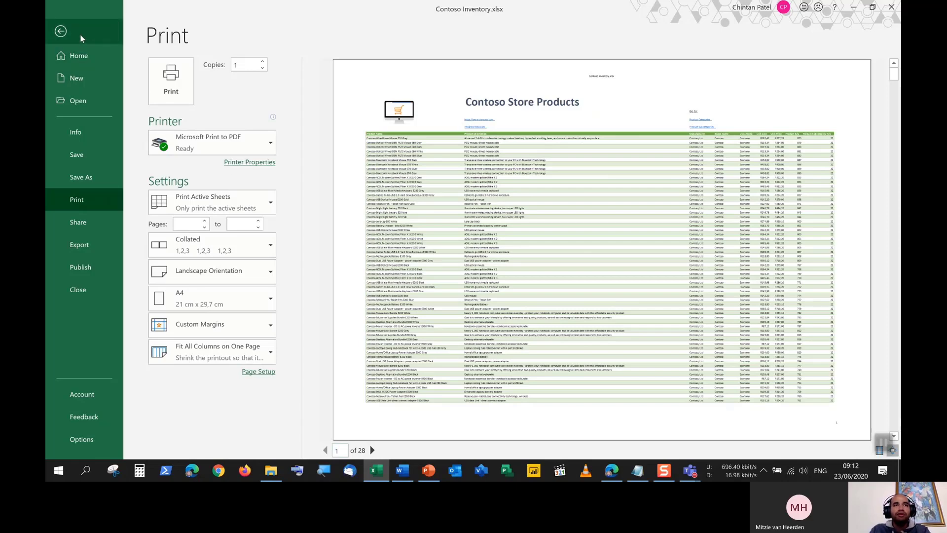
pyautogui.click(60, 31)
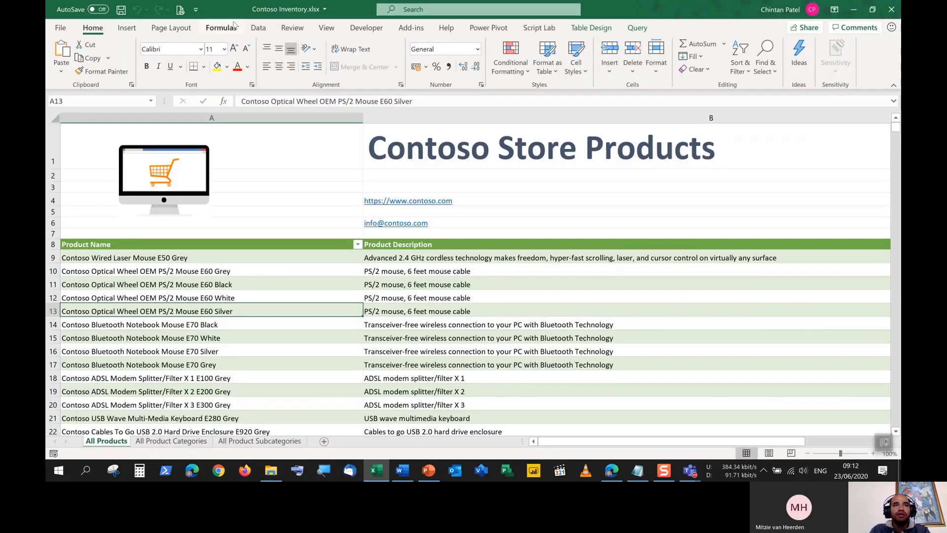
pyautogui.click(187, 30)
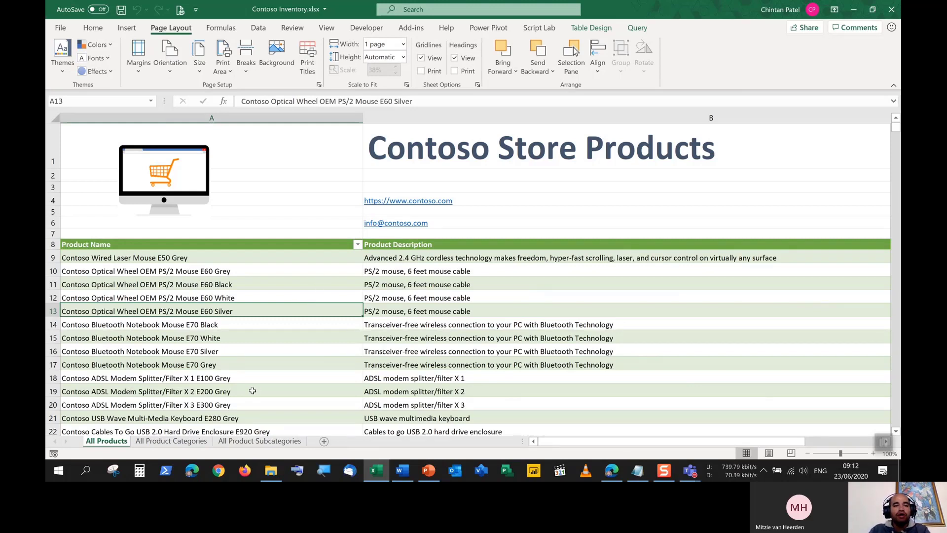
# Switch to File Explorer, open mo-200-microsoft-excel-2019-skills-measured.pdf from the MO-200 Prep folder and collapse the PDF reader's tools pane.
pyautogui.moveTo(280, 470)
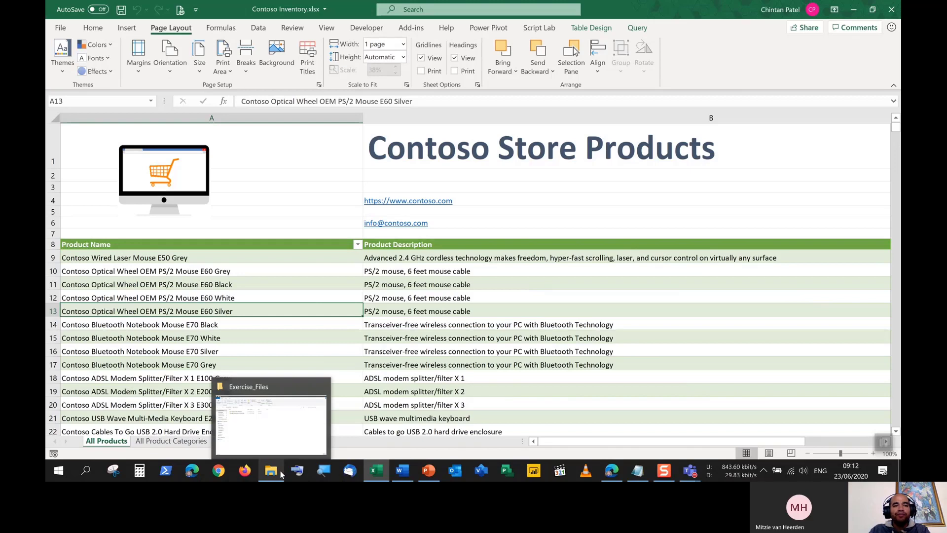
pyautogui.click(278, 434)
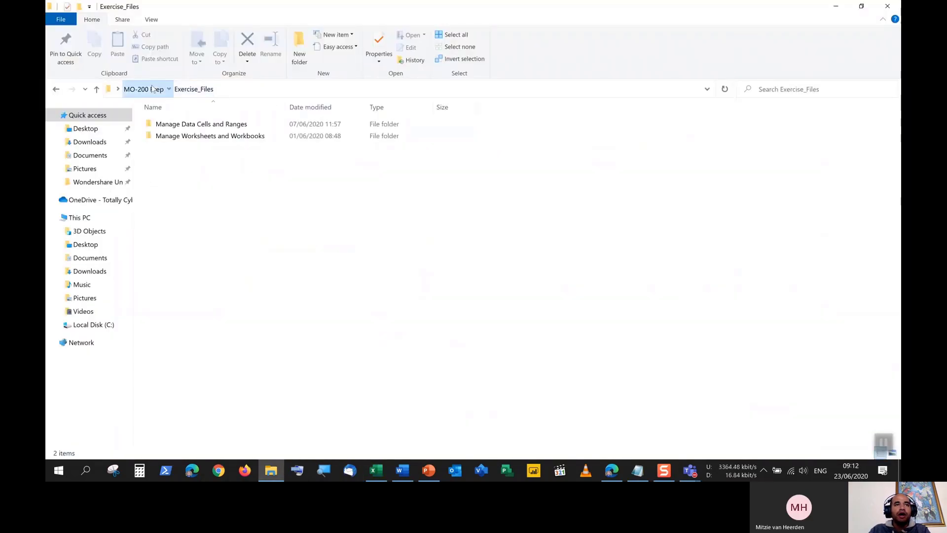
pyautogui.click(154, 89)
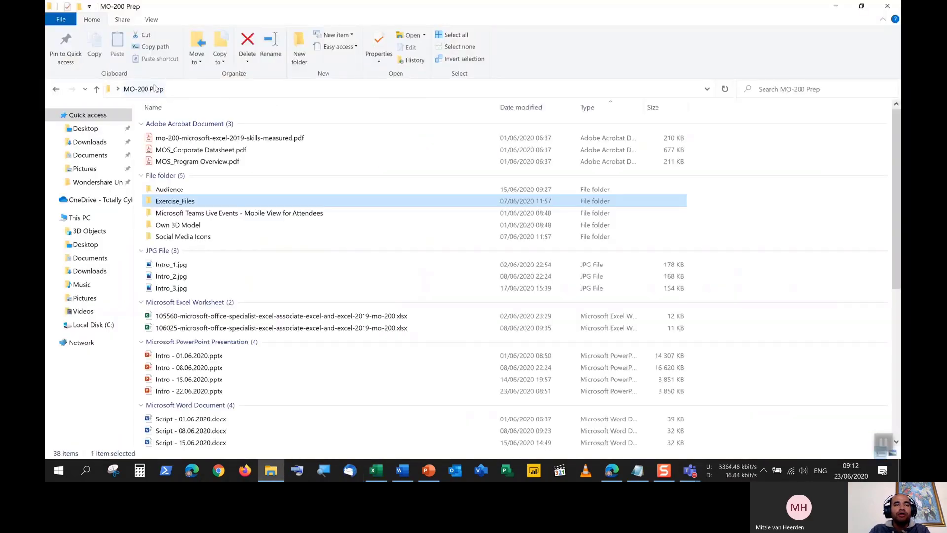
pyautogui.doubleClick(193, 138)
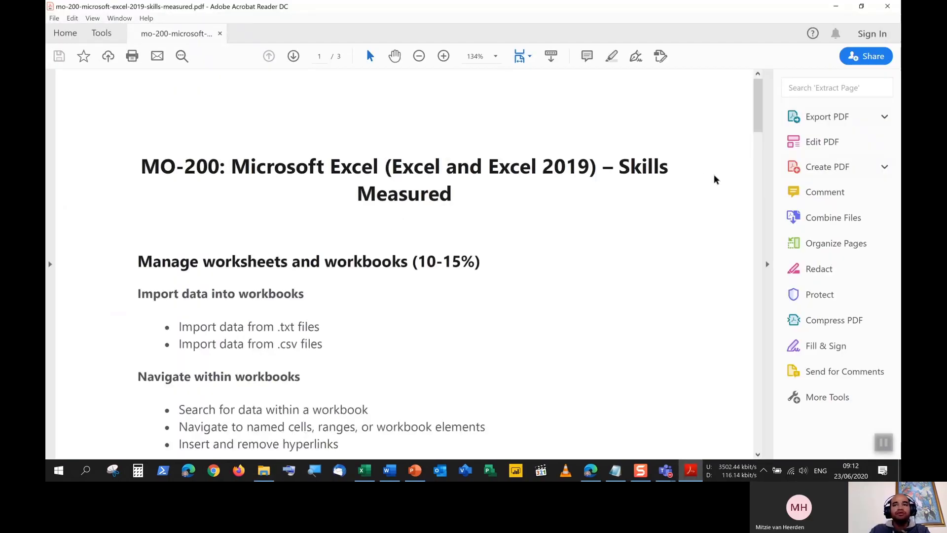
pyautogui.click(767, 265)
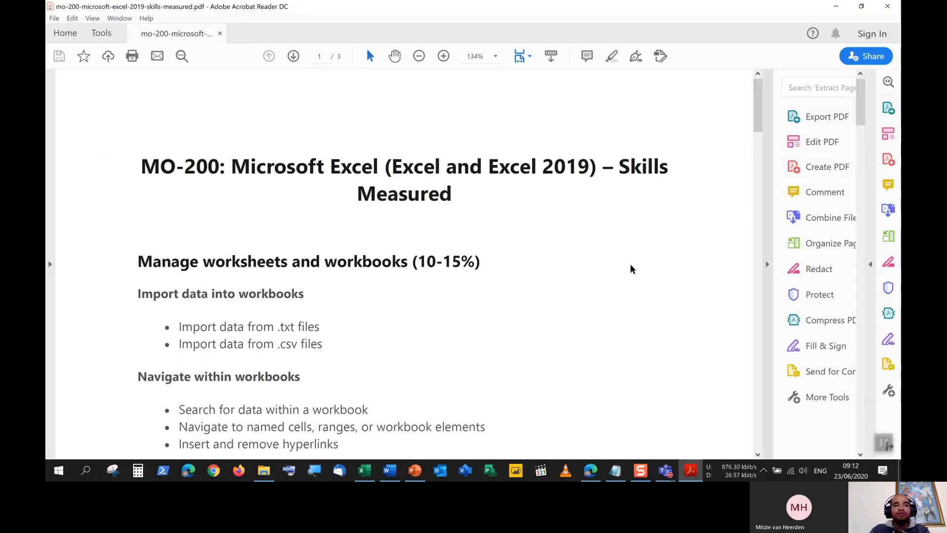
# Find the "Format worksheets and workbooks" section in the PDF and point out the "Customize headers and footers" topic by selecting its text.
pyautogui.scroll(-10, 629, 267)
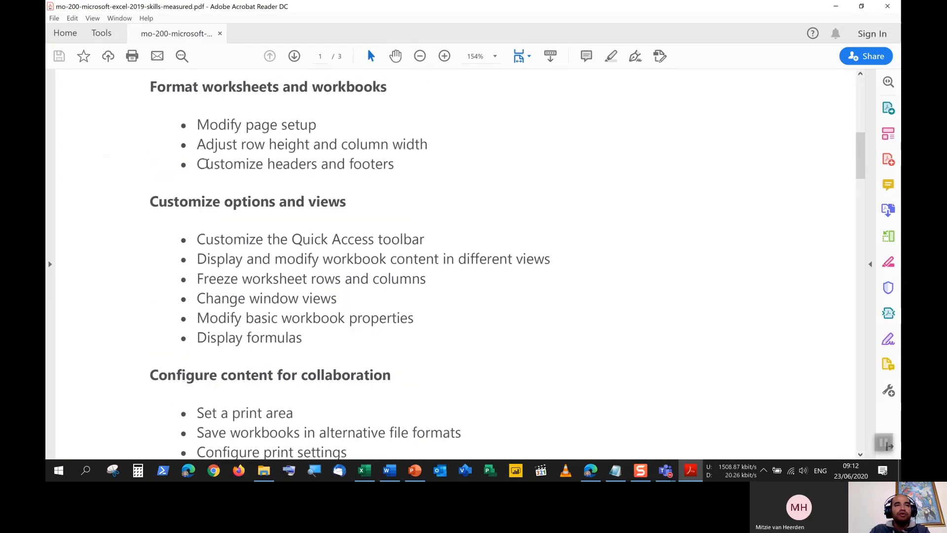
pyautogui.moveTo(201, 166); pyautogui.dragTo(371, 165)
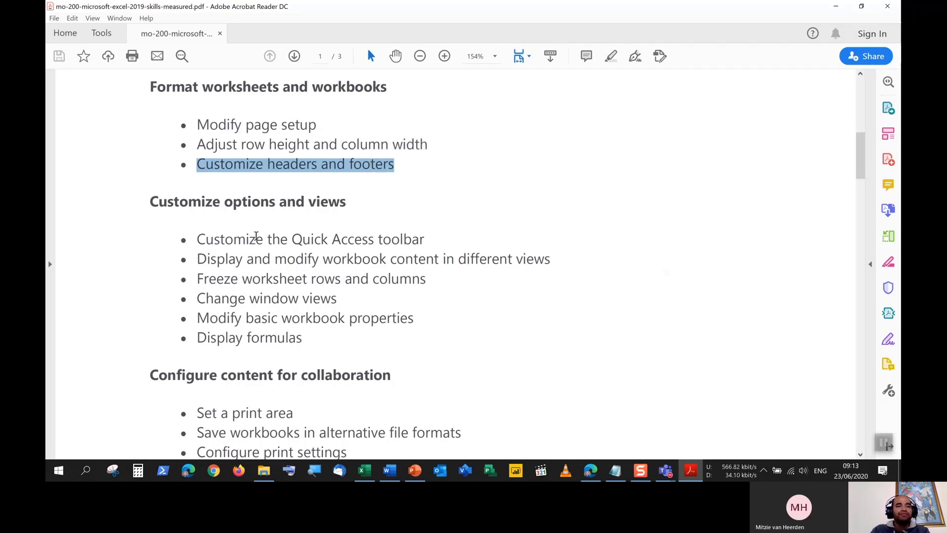
pyautogui.click(445, 172)
pyautogui.scroll(-1, 428, 220)
pyautogui.scroll(1, 320, 251)
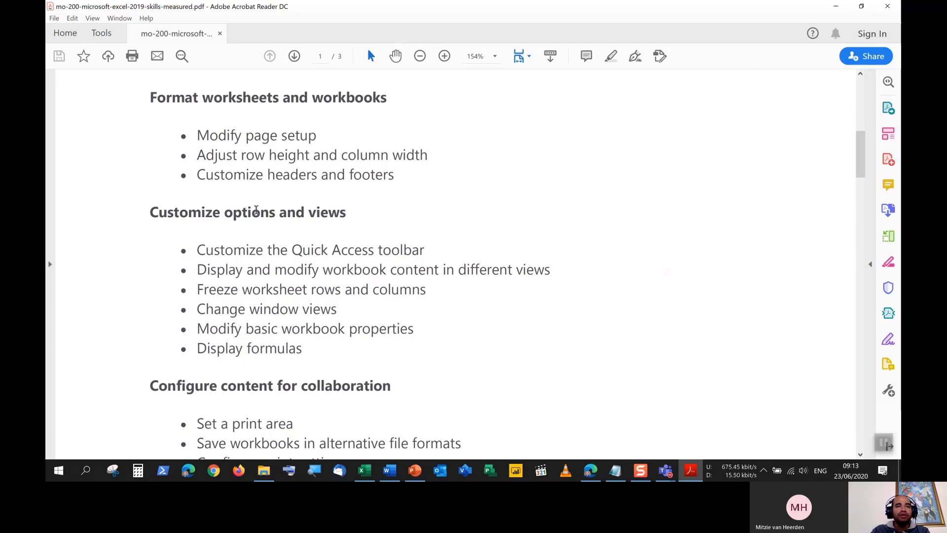
pyautogui.scroll(-1, 269, 205)
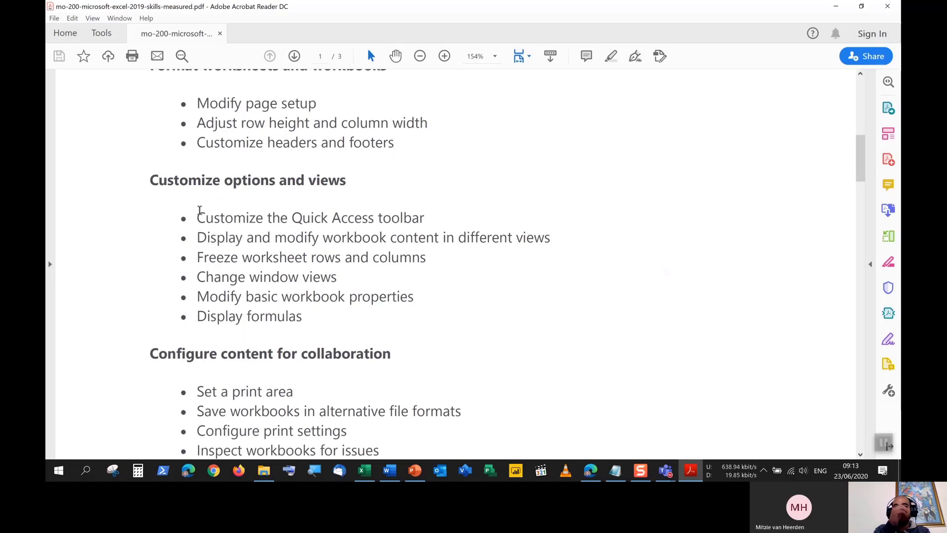
pyautogui.scroll(1, 200, 211)
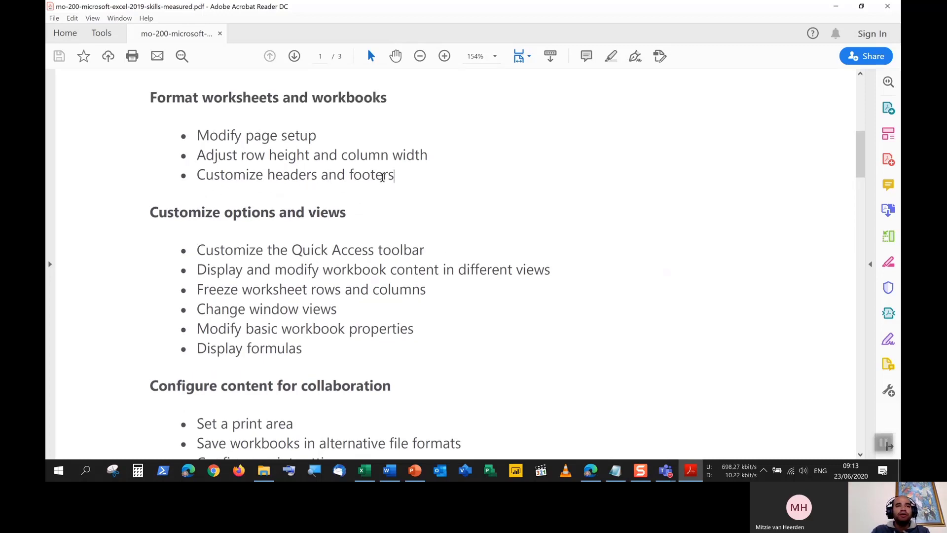
# Highlight the whole "Format worksheets and workbooks" section, review the topics down to "Manage data cells and ranges", and clear the selection.
pyautogui.moveTo(149, 96); pyautogui.dragTo(405, 175)
pyautogui.scroll(-2, 171, 270)
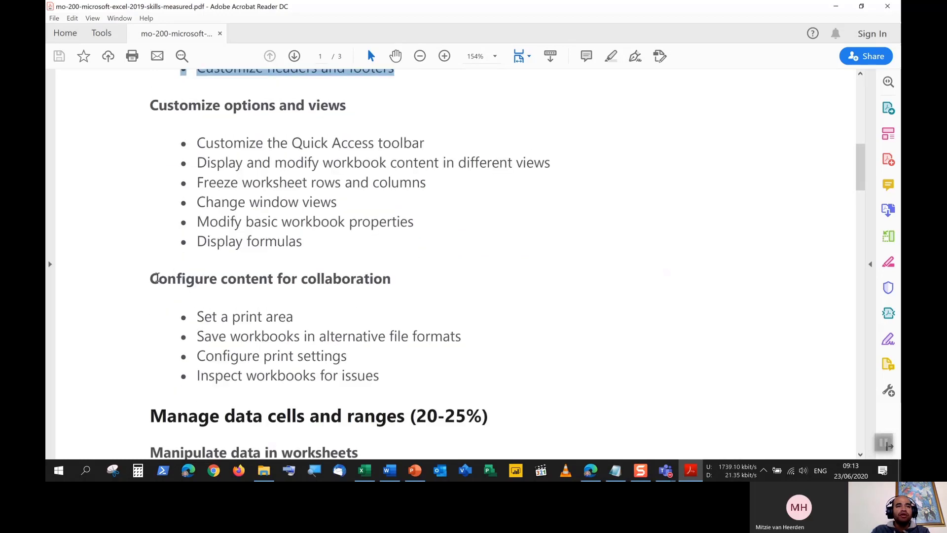
pyautogui.scroll(1, 156, 280)
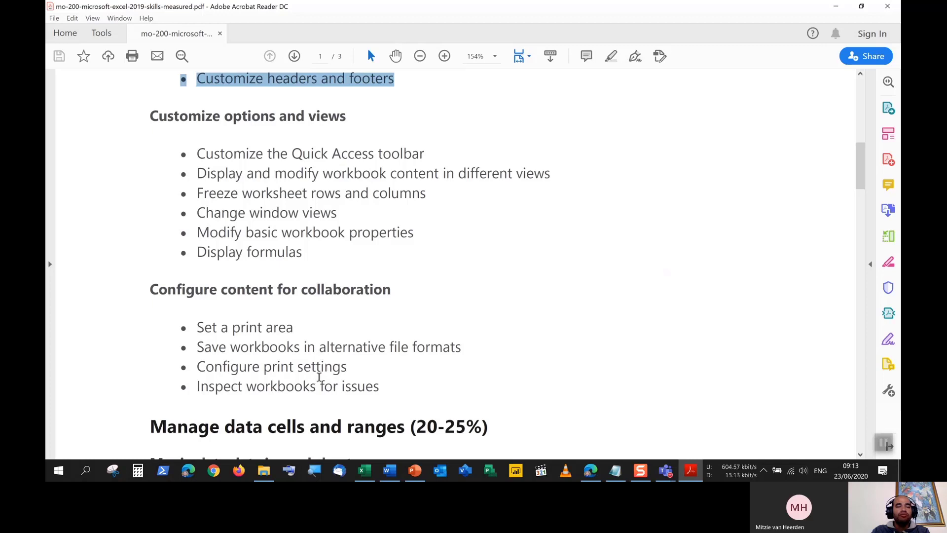
pyautogui.scroll(2, 321, 371)
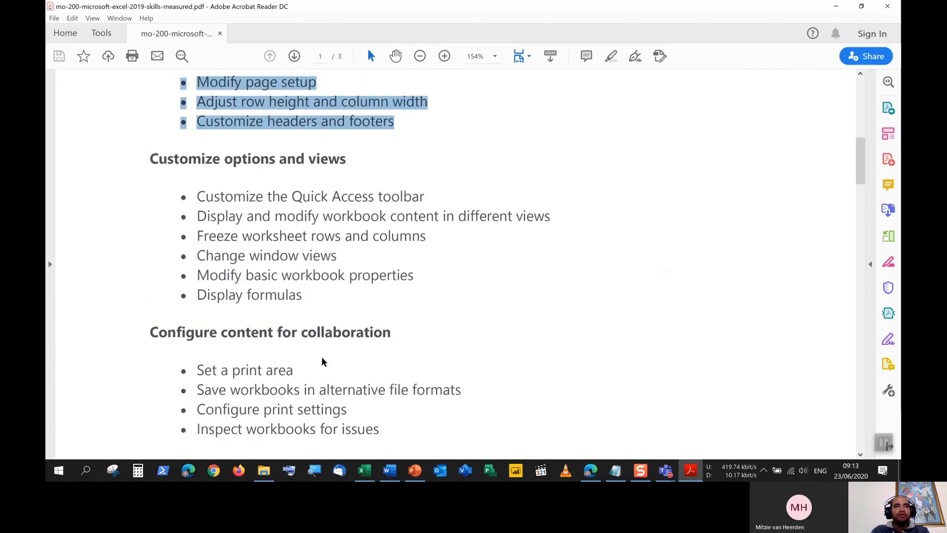
pyautogui.scroll(-5, 266, 296)
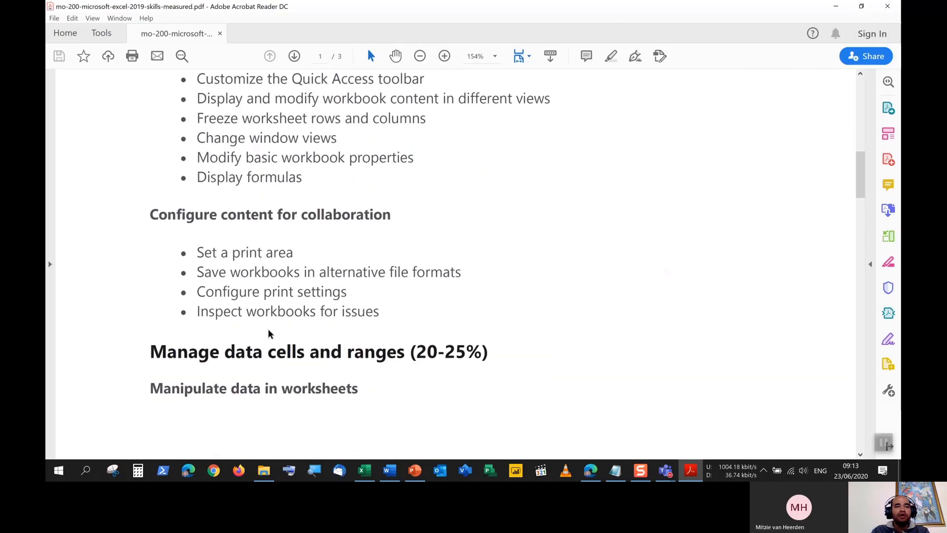
pyautogui.scroll(-5, 268, 331)
pyautogui.scroll(6, 269, 331)
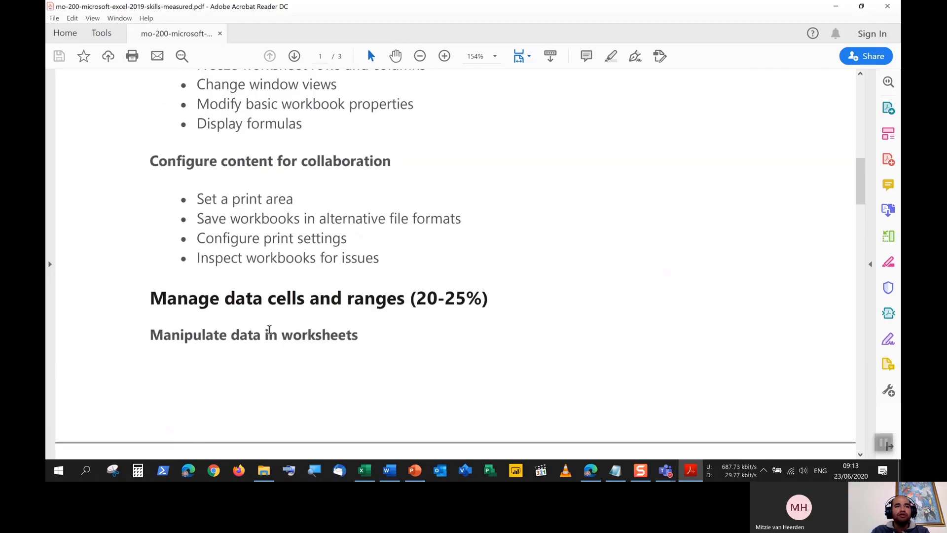
pyautogui.scroll(5, 269, 330)
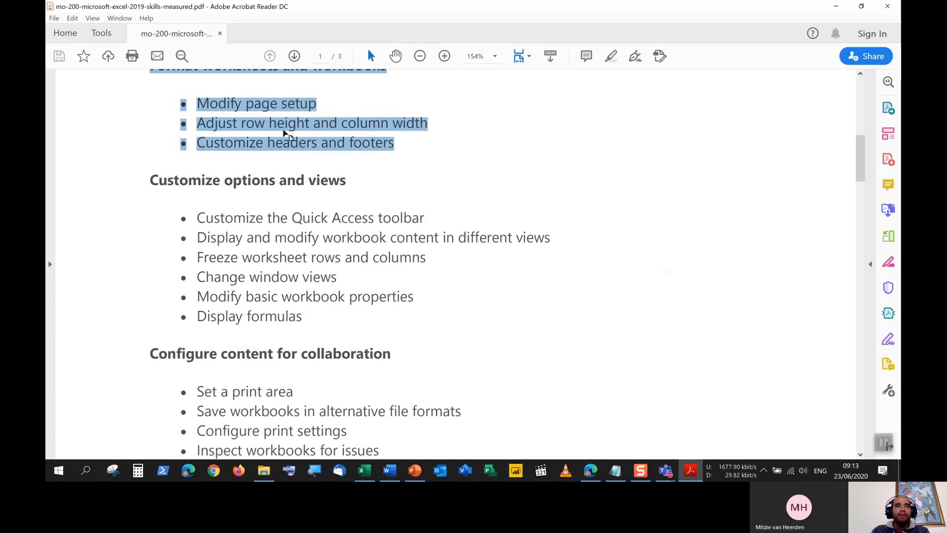
pyautogui.click(286, 126)
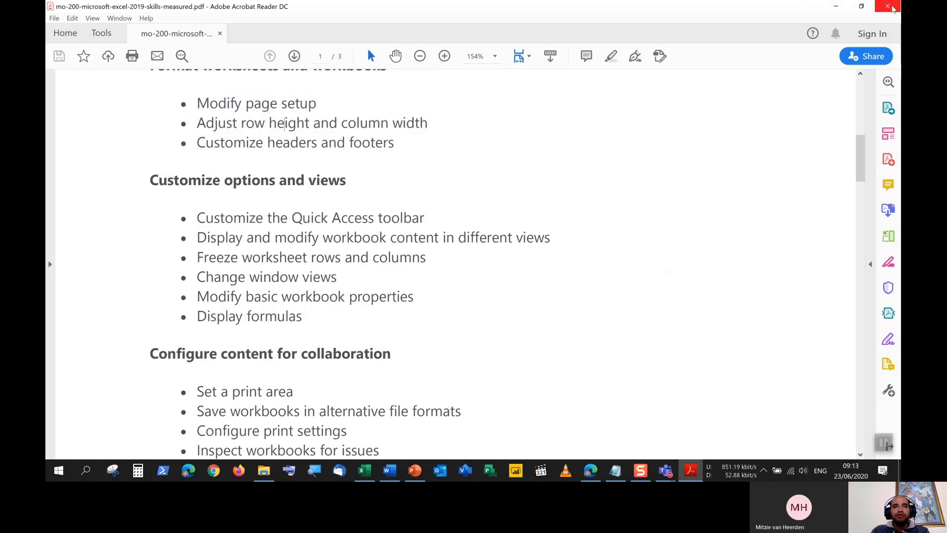
# Close the skills-measured PDF and open the Exercise_Files folder inside MO-200 Prep in File Explorer.
pyautogui.click(891, 7)
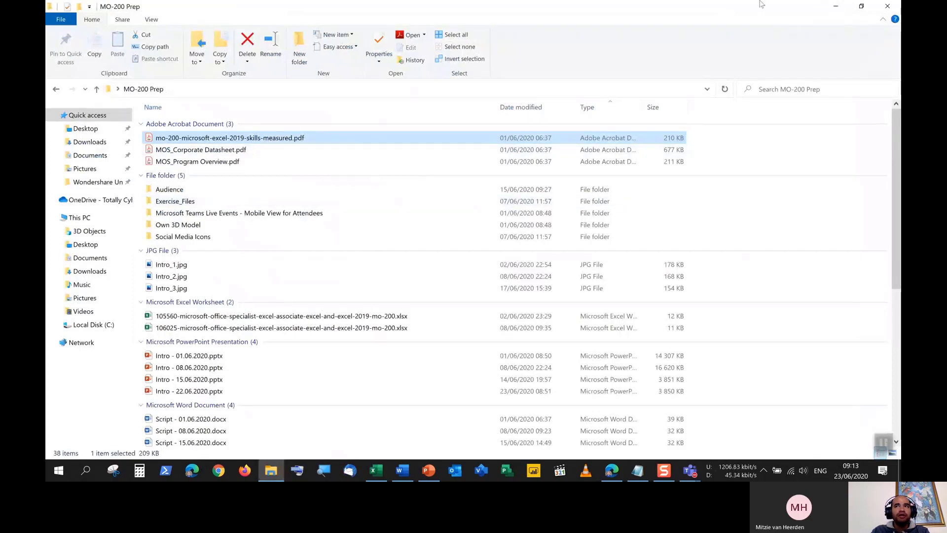
pyautogui.click(834, 11)
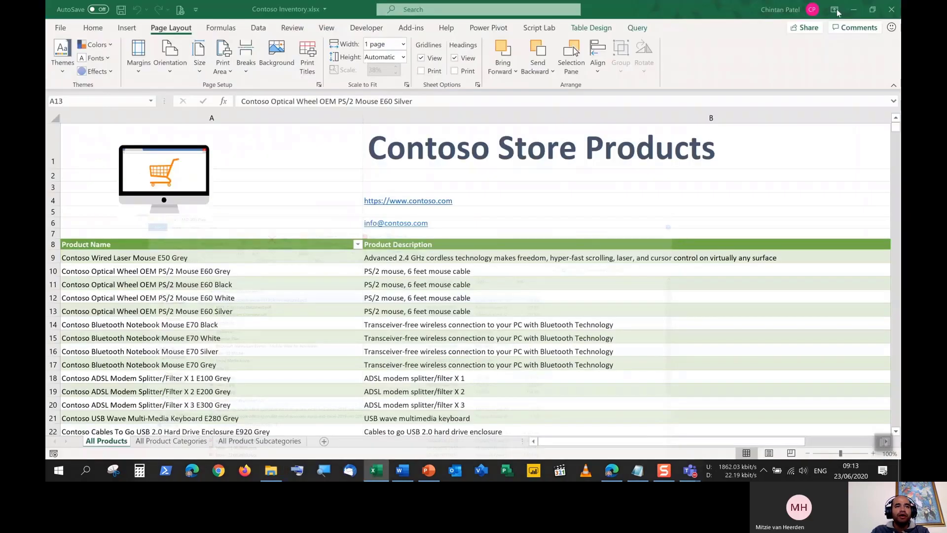
pyautogui.click(271, 470)
pyautogui.doubleClick(188, 248)
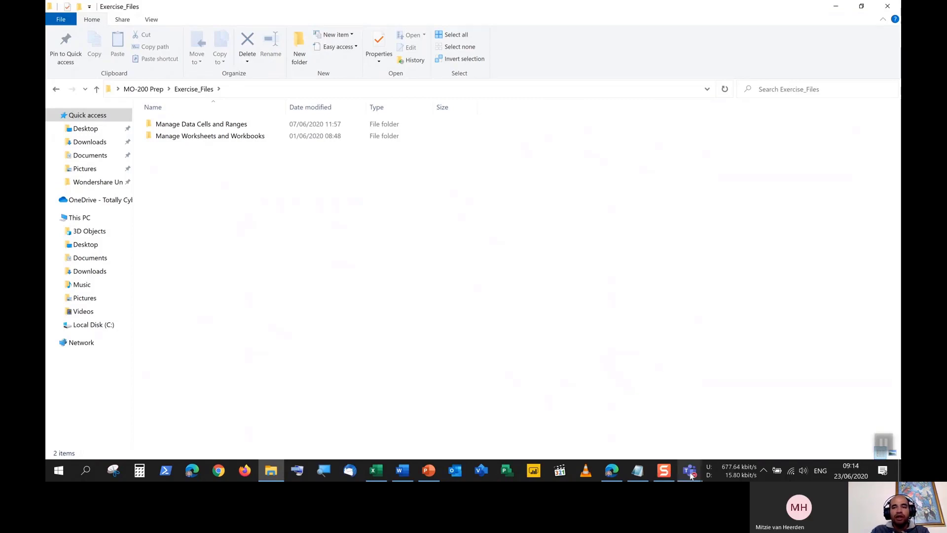
pyautogui.moveTo(690, 474)
pyautogui.click(624, 424)
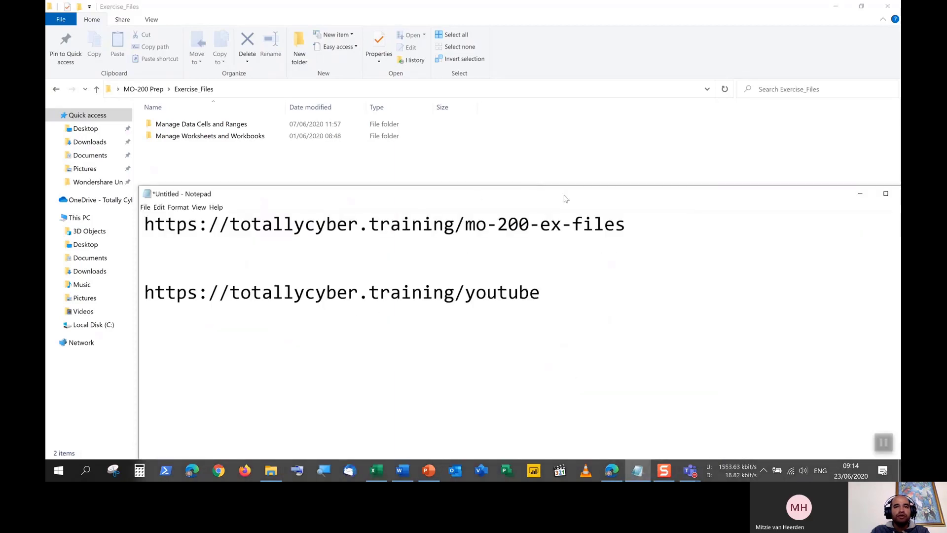
pyautogui.moveTo(660, 222); pyautogui.dragTo(45, 156)
pyautogui.hotkey('ctrl', 'c')
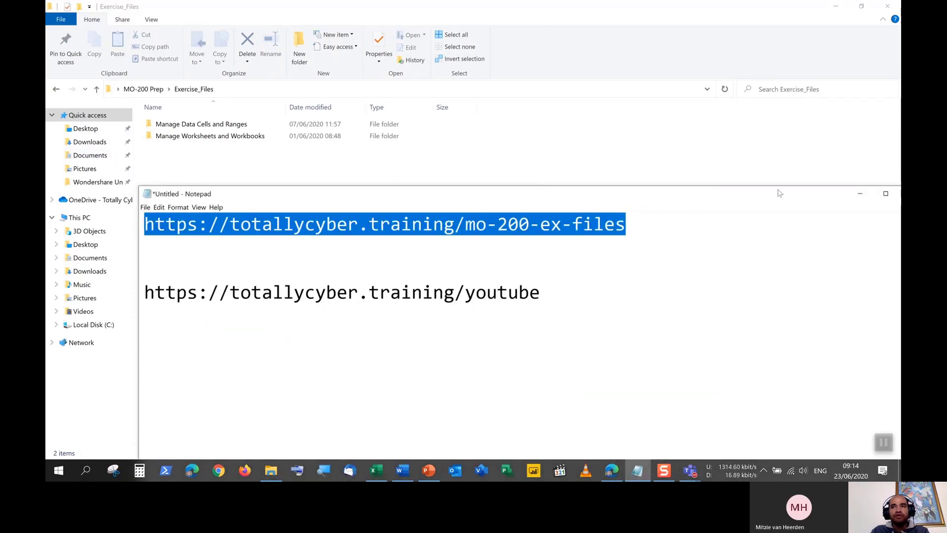
pyautogui.click(859, 193)
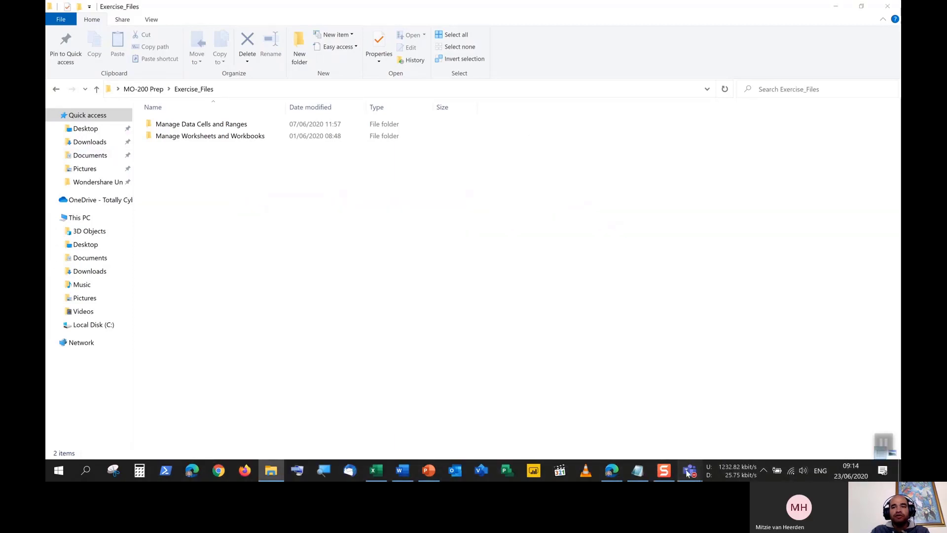
pyautogui.moveTo(688, 472)
pyautogui.click(679, 415)
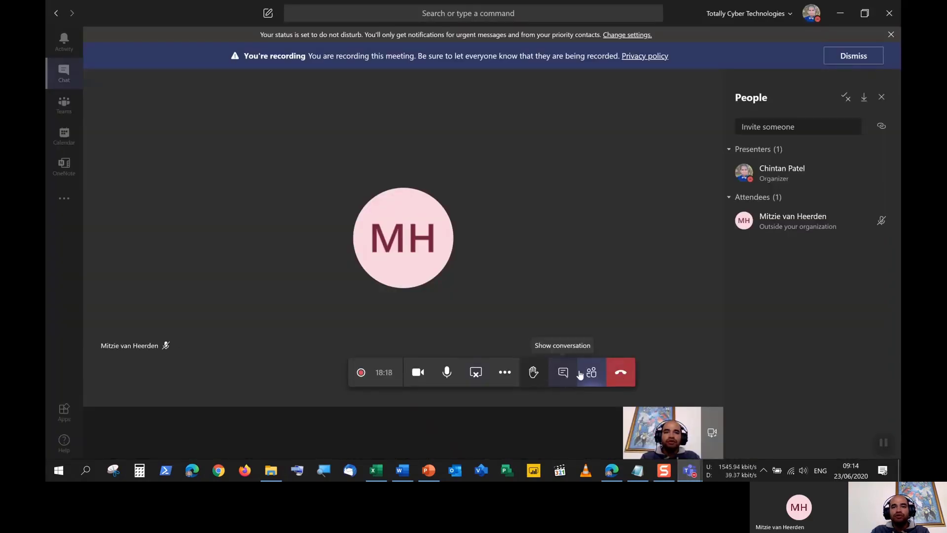
pyautogui.click(563, 373)
pyautogui.hotkey('ctrl', 'v')
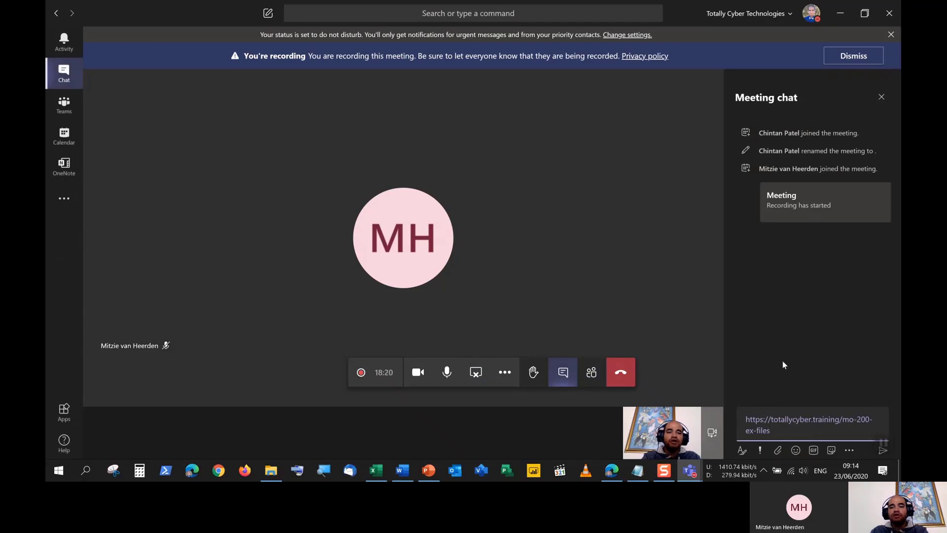
pyautogui.press('Return')
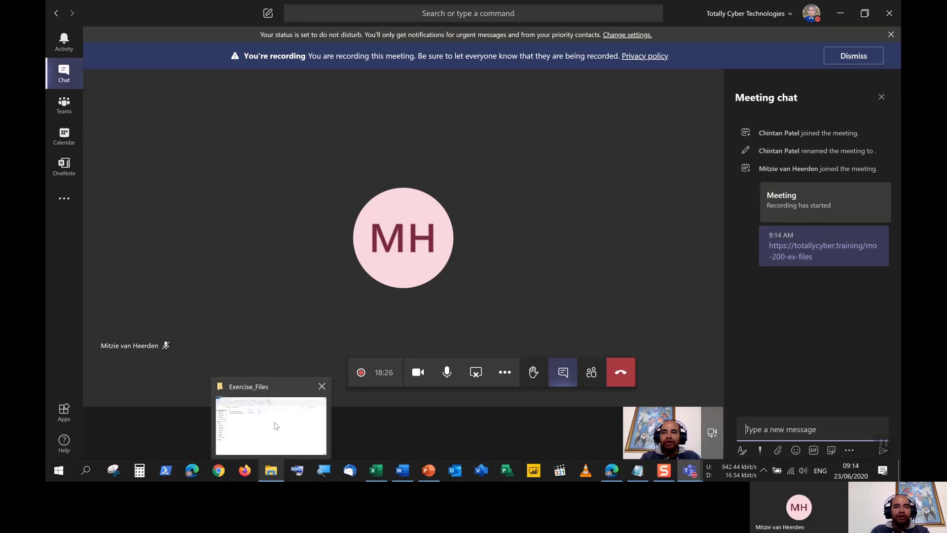
pyautogui.click(272, 471)
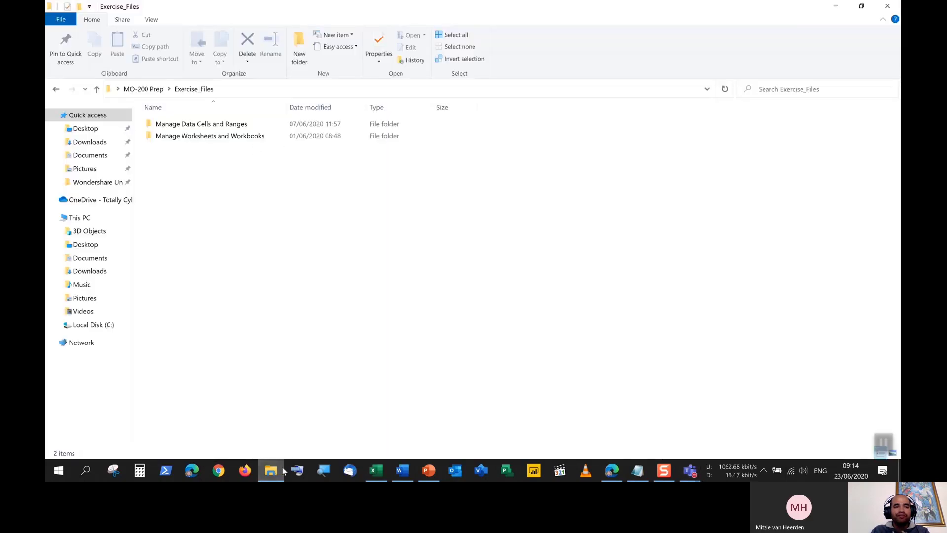
pyautogui.click(695, 472)
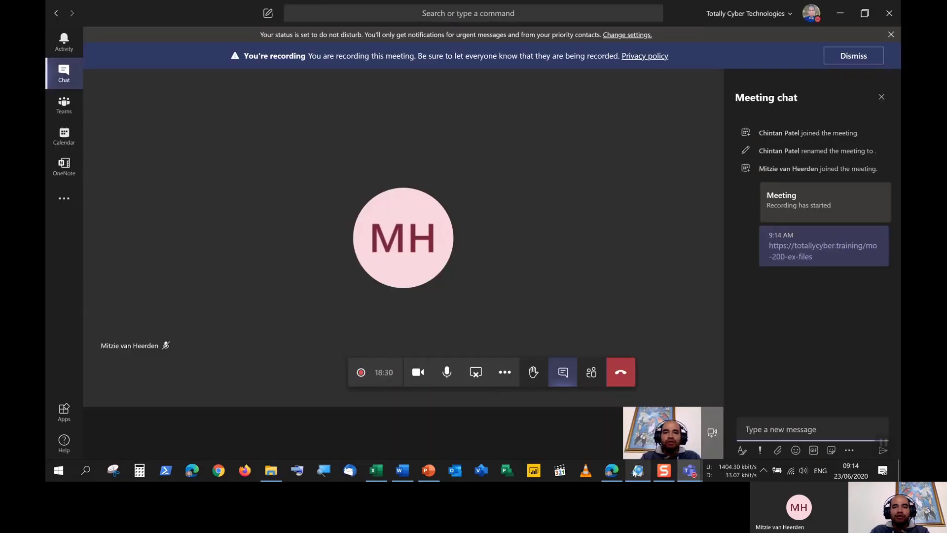
pyautogui.click(636, 471)
pyautogui.moveTo(542, 294); pyautogui.dragTo(107, 314)
pyautogui.hotkey('ctrl', 'c')
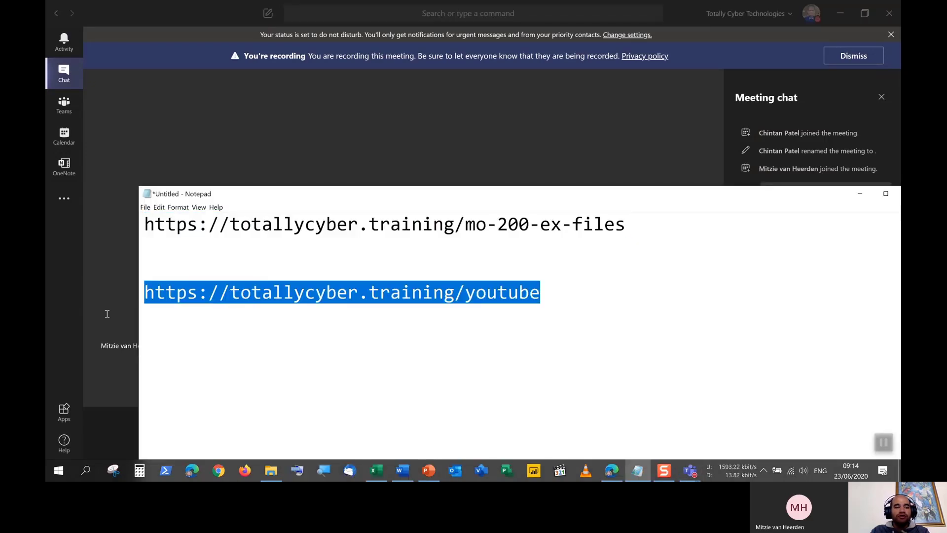
pyautogui.click(859, 194)
pyautogui.hotkey('ctrl', 'v')
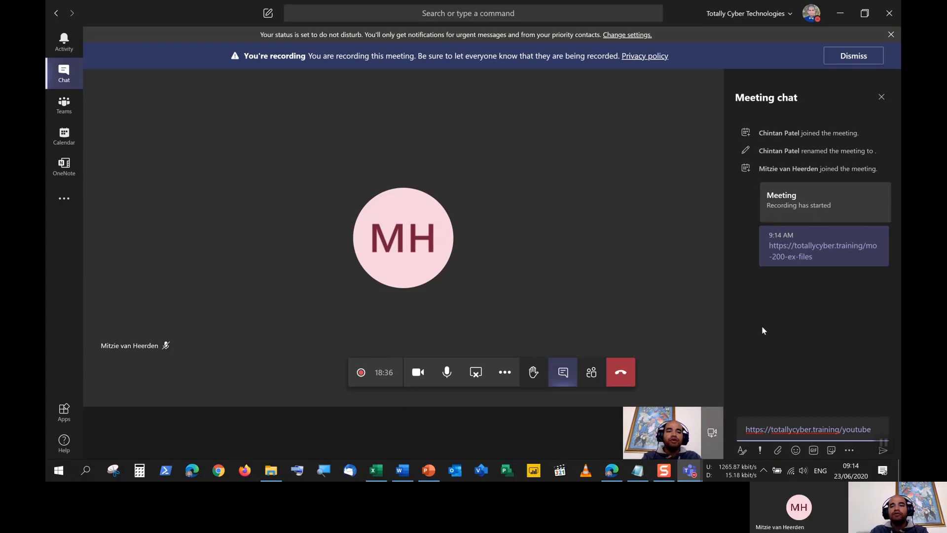
pyautogui.press('Return')
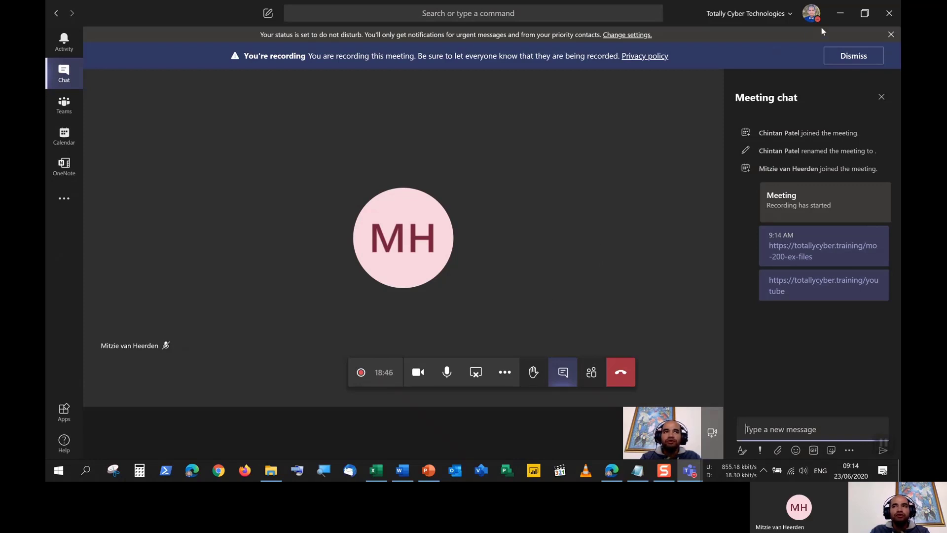
# Minimize Teams and open the folder "Format worksheets and workbooks + Configure Content for Collaboration" inside Manage Worksheets and Workbooks in File Explorer.
pyautogui.click(841, 15)
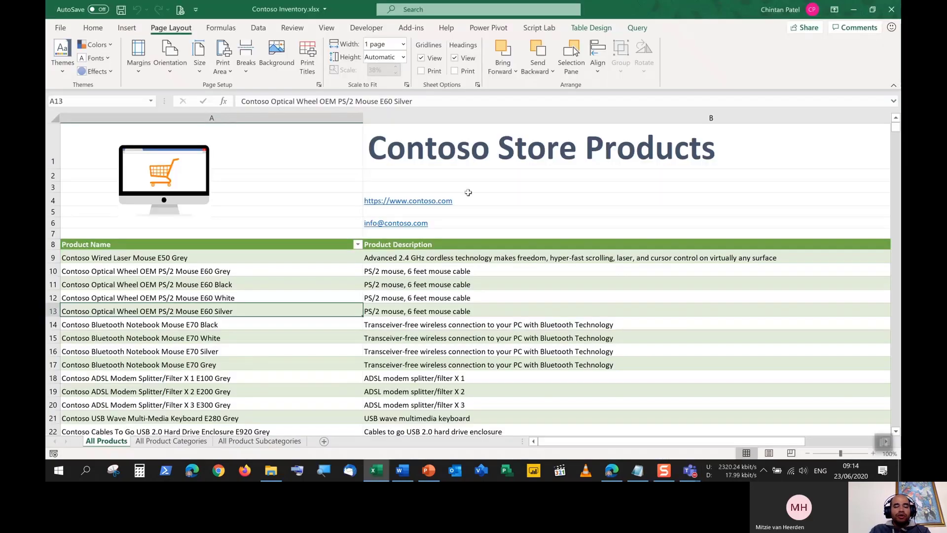
pyautogui.click(271, 471)
pyautogui.click(218, 139)
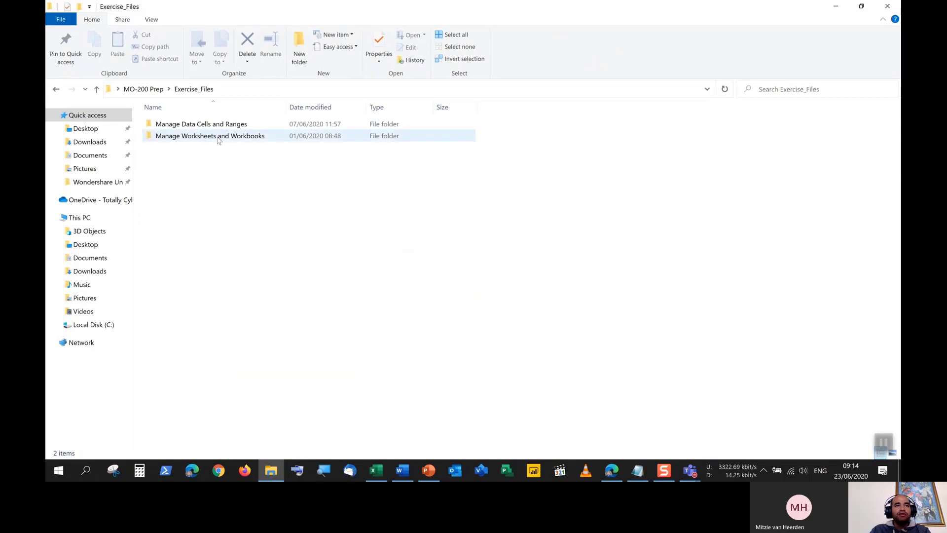
pyautogui.doubleClick(219, 140)
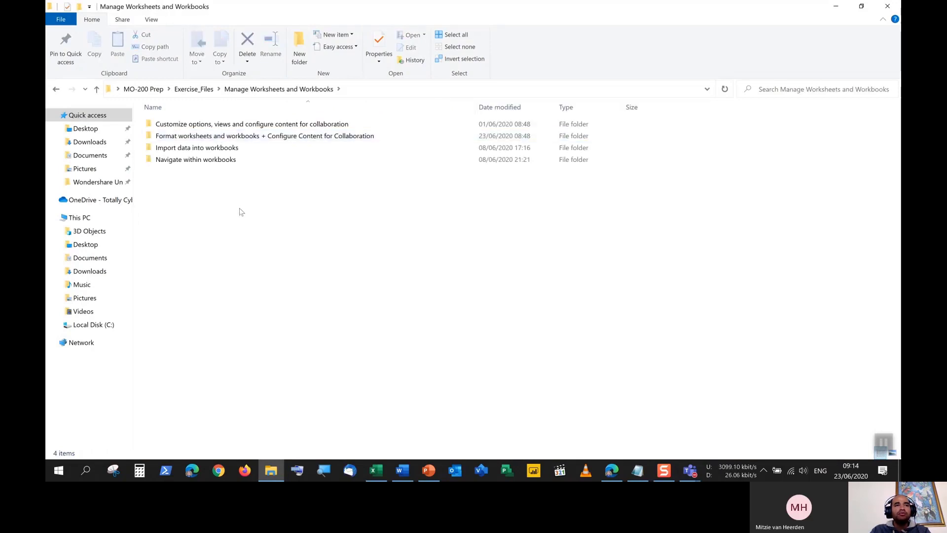
pyautogui.doubleClick(251, 136)
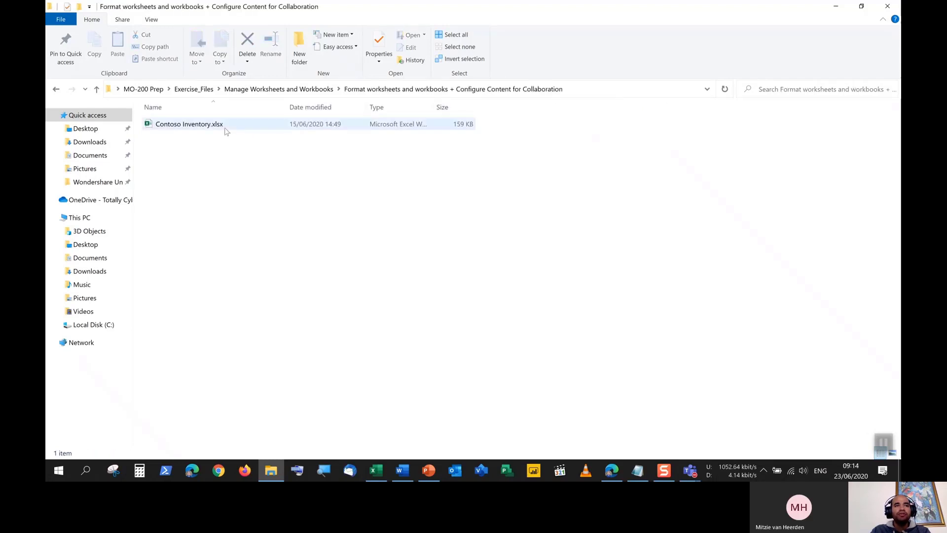
# Switch to the open Contoso Inventory workbook in Excel and look across the columns of the All Products sheet.
pyautogui.click(387, 475)
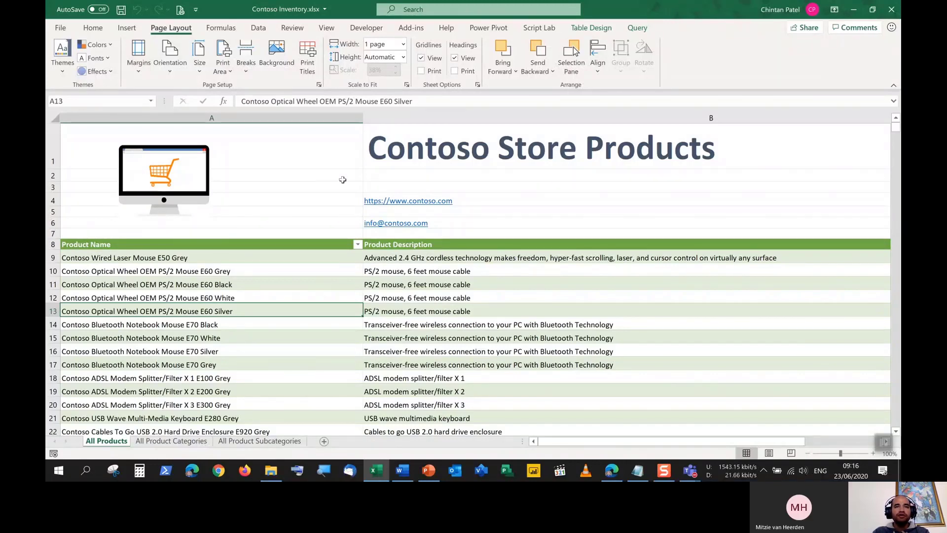
pyautogui.hscroll(5, 551, 445)
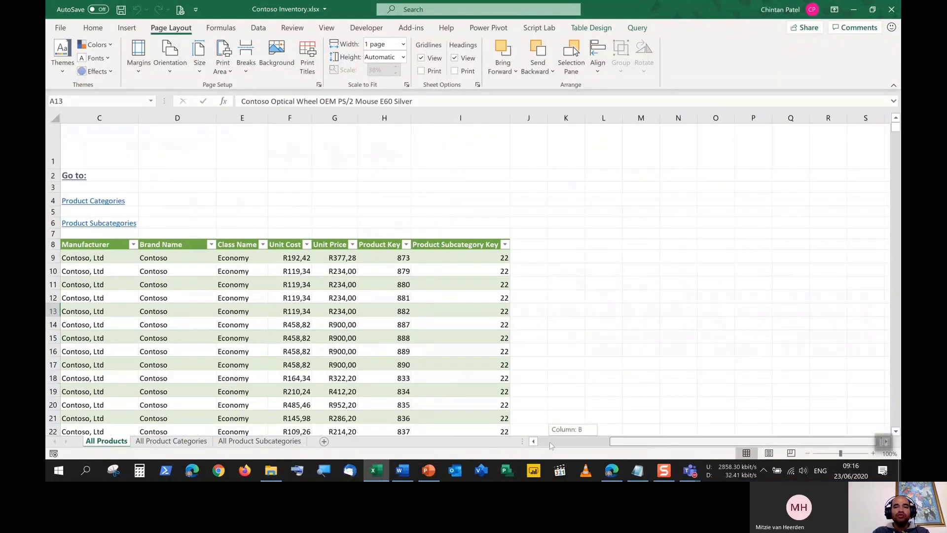
pyautogui.moveTo(552, 445); pyautogui.dragTo(548, 445)
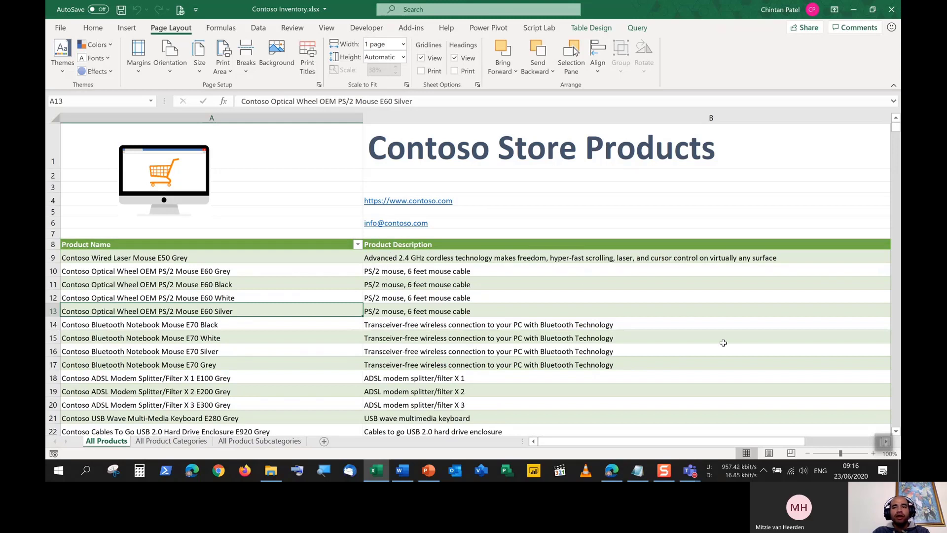
# Start Header & Footer editing on the All Products sheet, visit the centre and left header sections, and return to the worksheet cells.
pyautogui.click(126, 32)
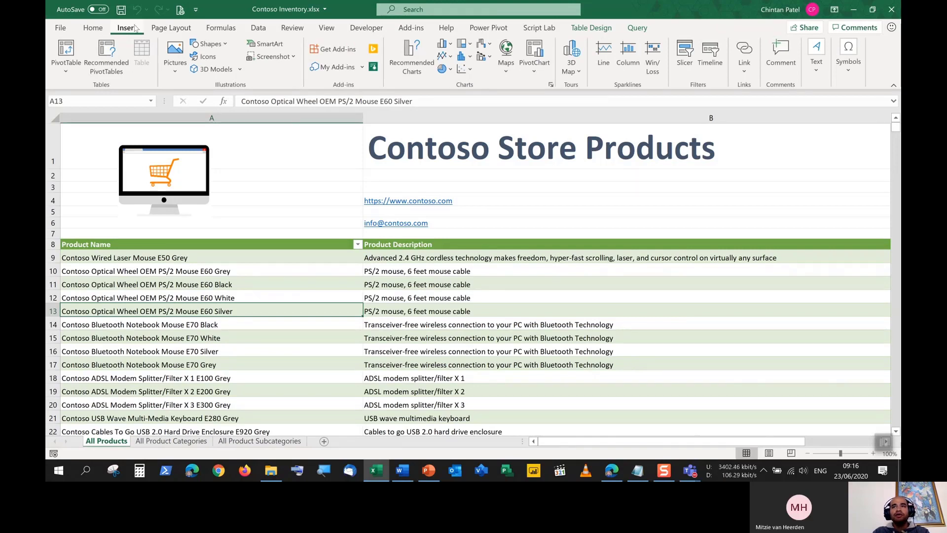
pyautogui.click(824, 73)
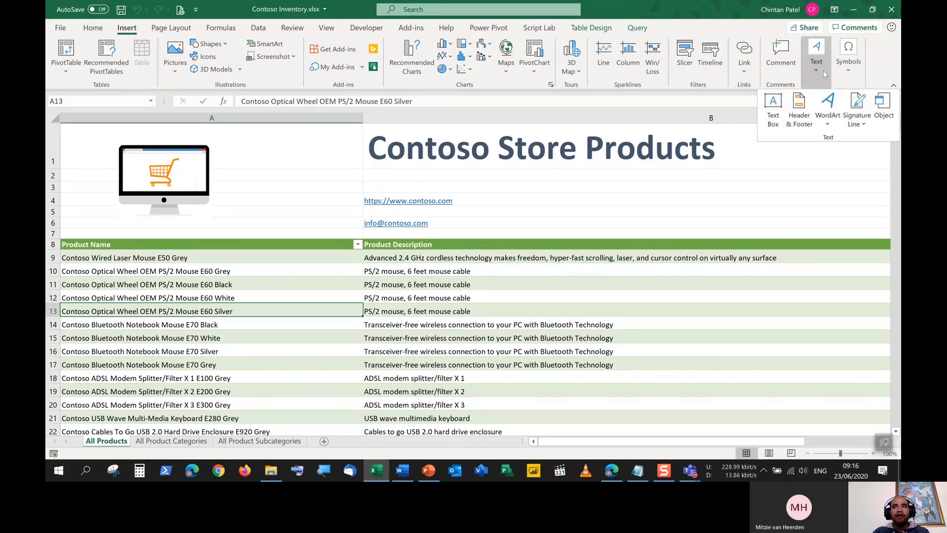
pyautogui.click(801, 122)
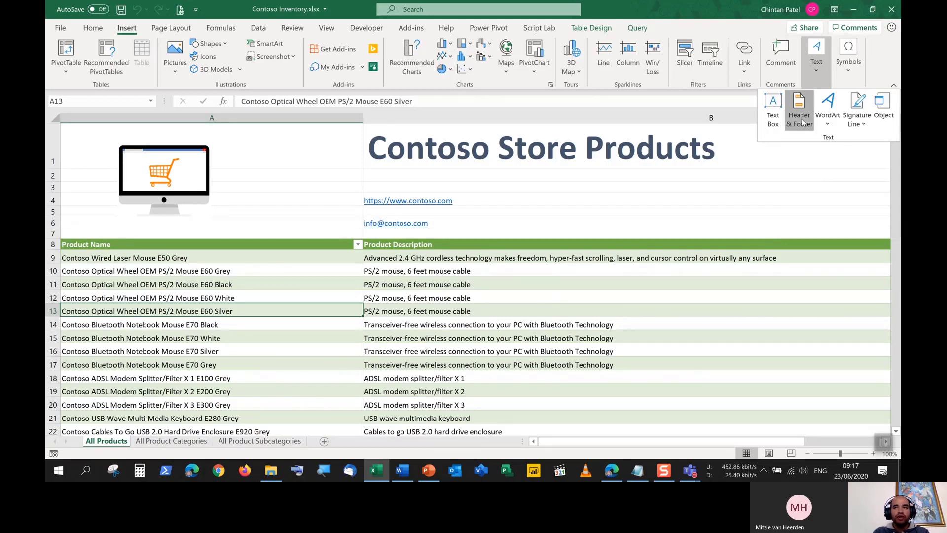
pyautogui.click(696, 194)
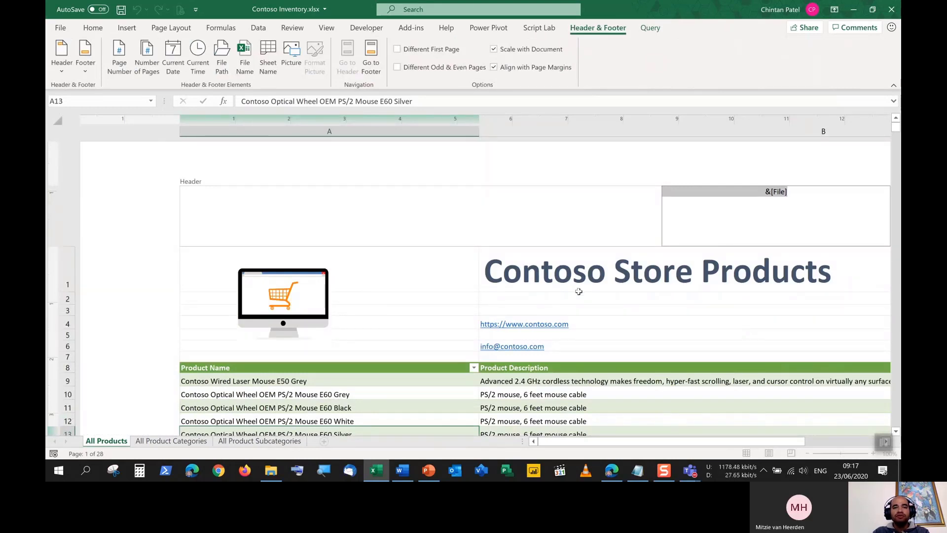
pyautogui.click(455, 268)
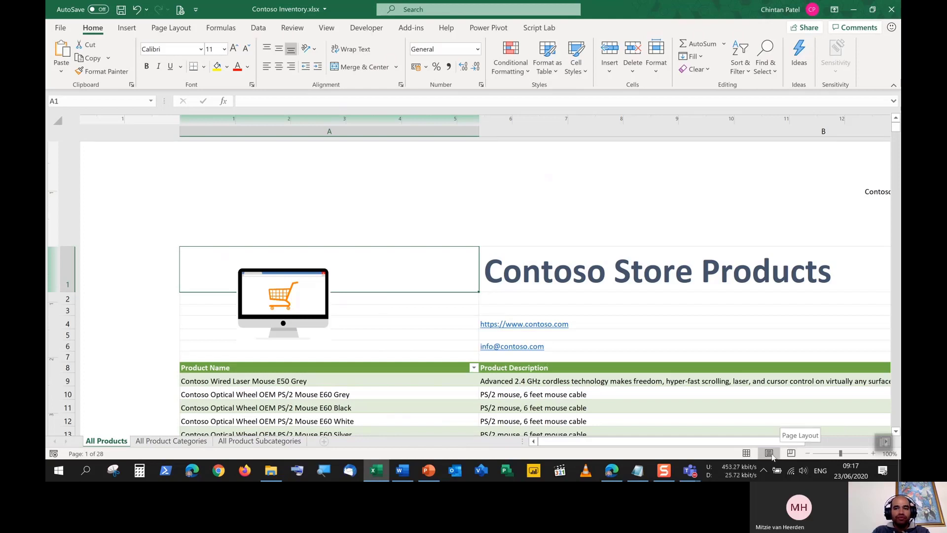
pyautogui.click(521, 205)
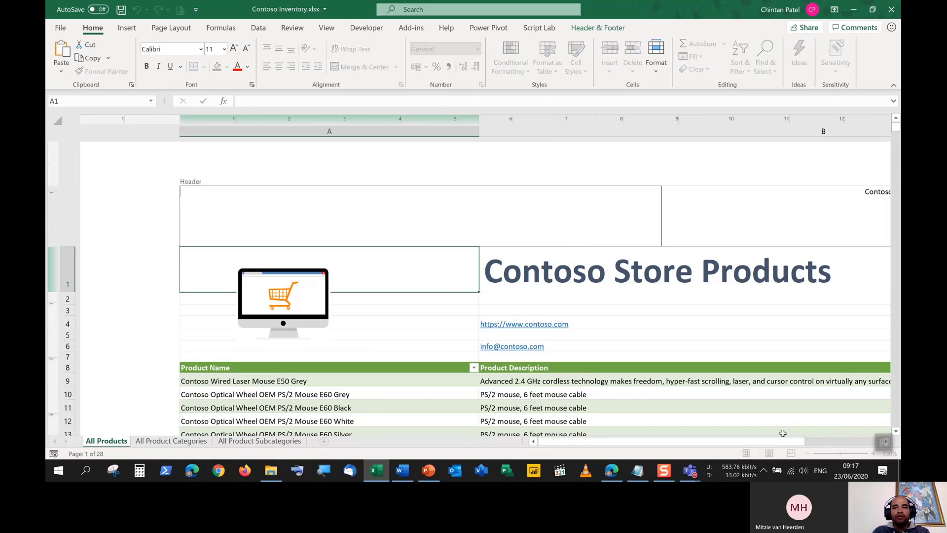
pyautogui.click(715, 335)
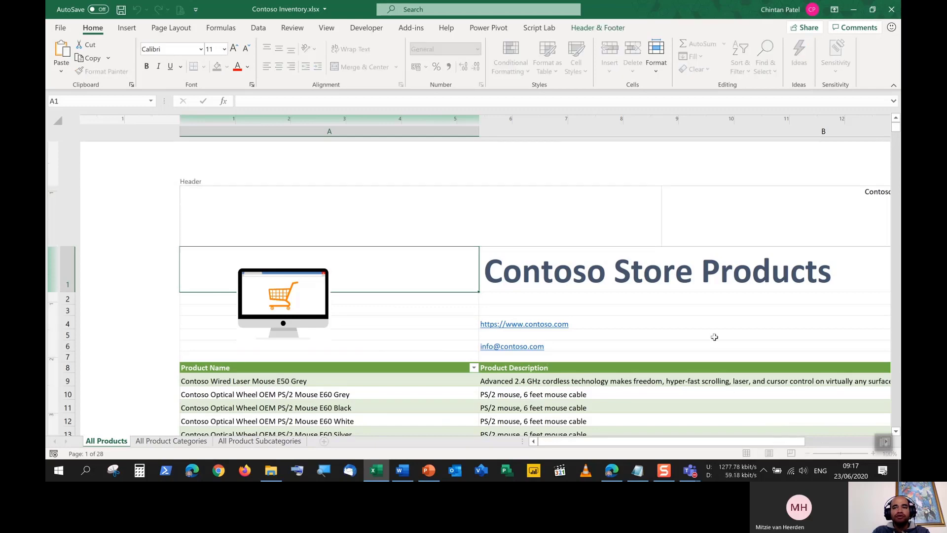
# Zoom out to 70% and examine how the All Products header and columns are laid out on the first page.
pyautogui.click(808, 452)
pyautogui.click(808, 453)
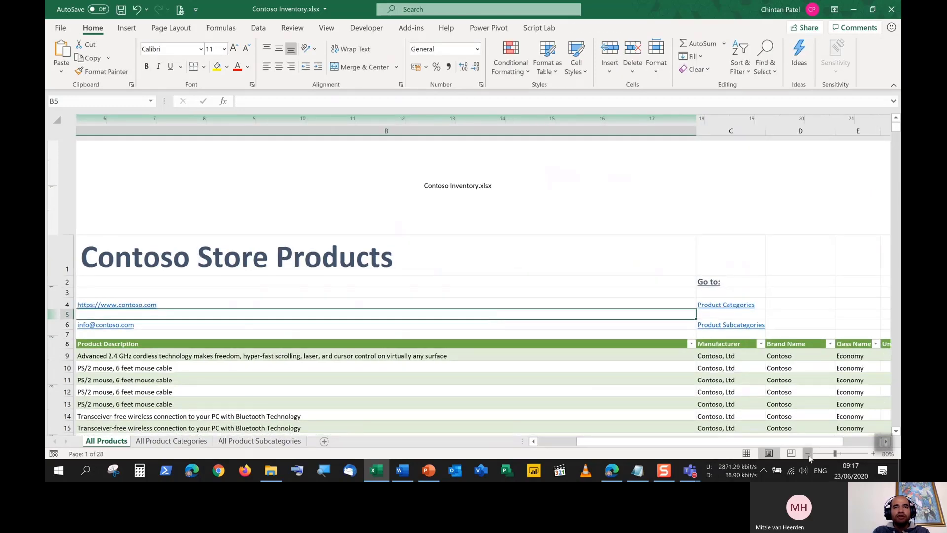
pyautogui.click(808, 453)
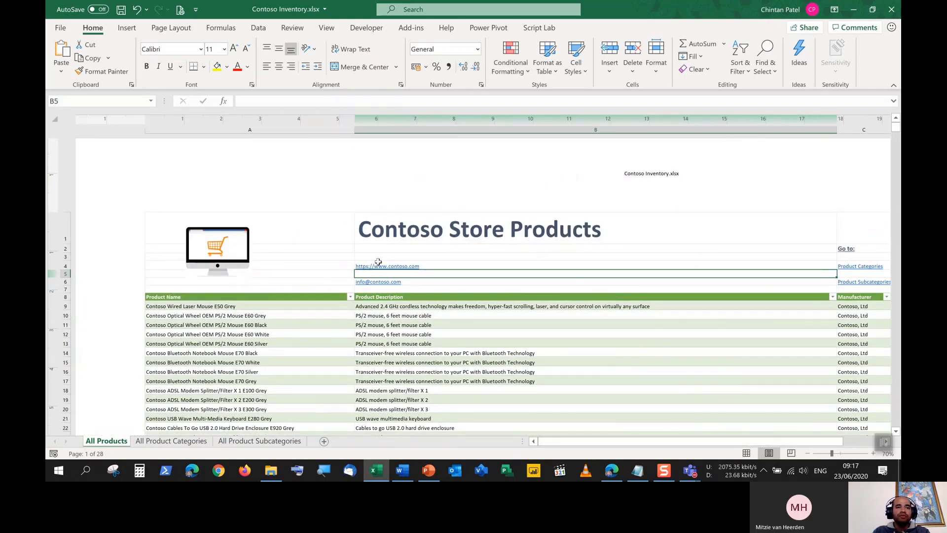
pyautogui.scroll(-5, 379, 261)
pyautogui.scroll(-3, 379, 262)
pyautogui.scroll(10, 410, 310)
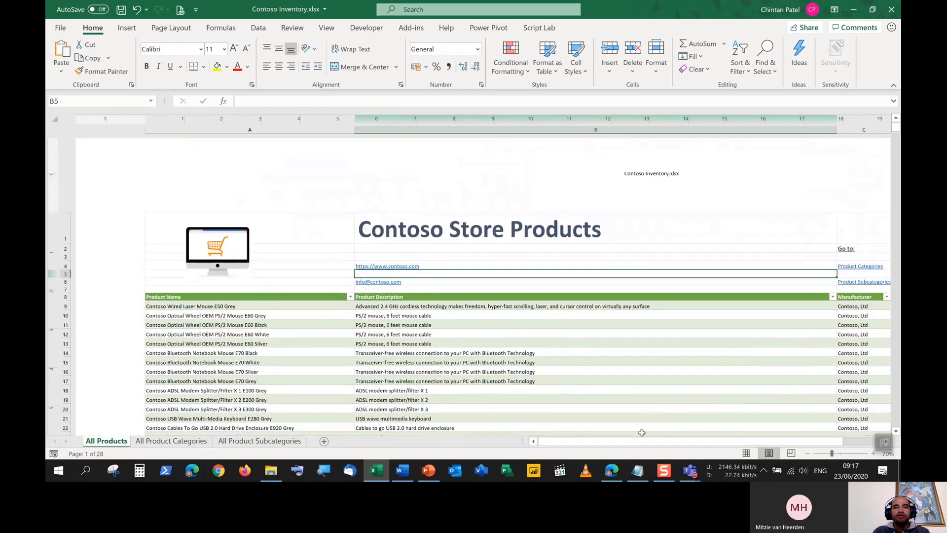
pyautogui.hscroll(3, 678, 446)
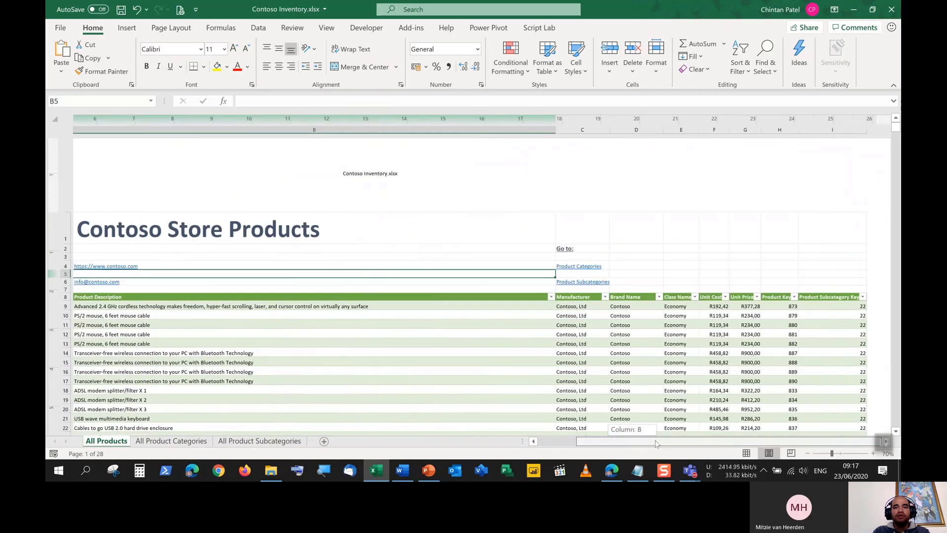
pyautogui.hscroll(-3, 634, 443)
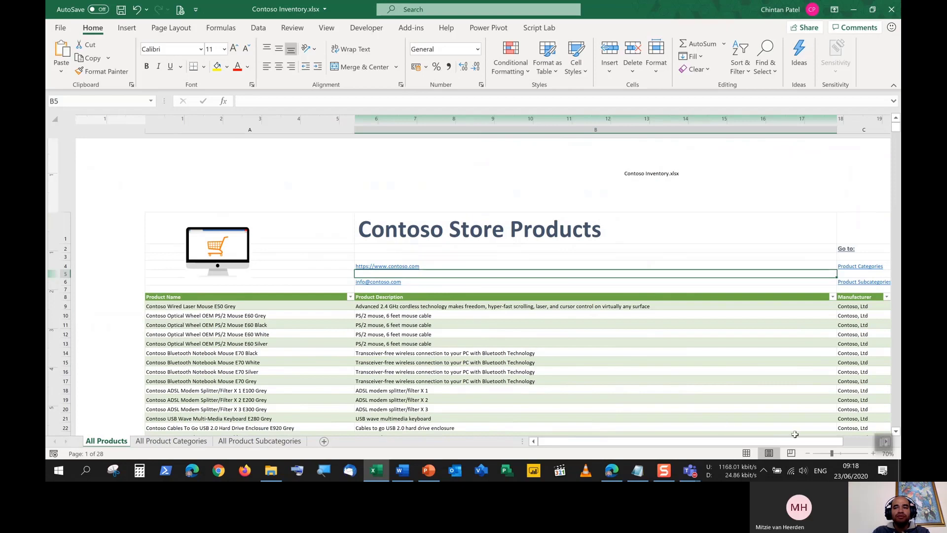
# Zoom out to 40% to examine the full first page and the start of the second, and zoom back in to 85%.
pyautogui.scroll(-2, 580, 292)
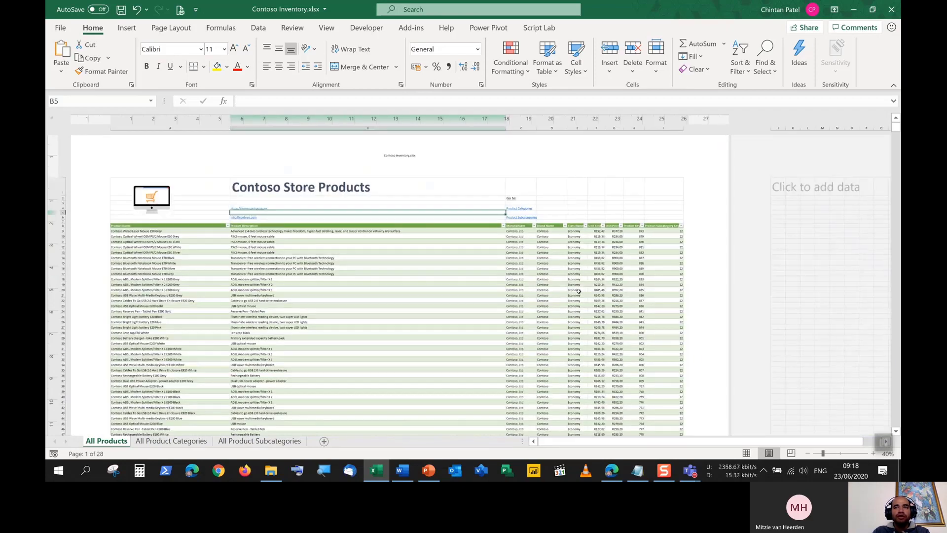
pyautogui.moveTo(613, 442); pyautogui.dragTo(680, 440)
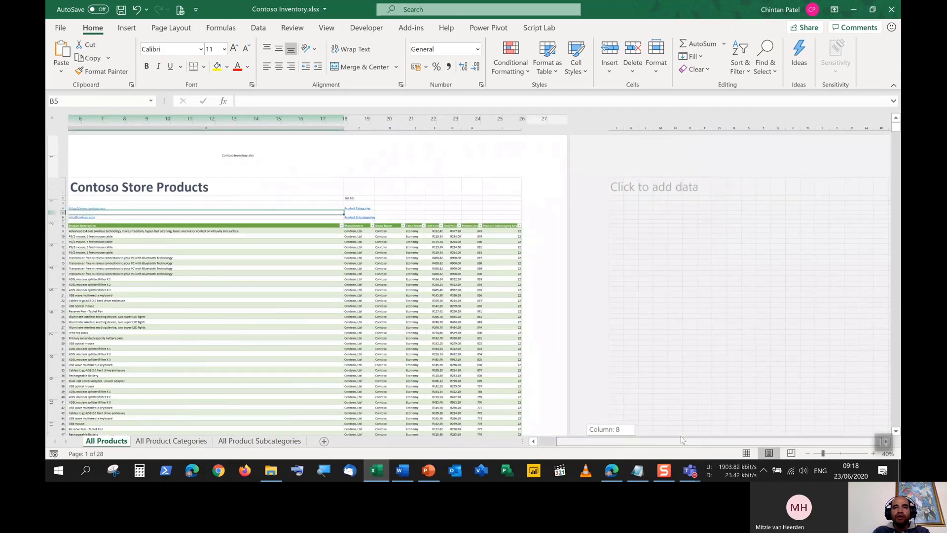
pyautogui.moveTo(621, 430); pyautogui.dragTo(507, 422)
pyautogui.scroll(-12, 454, 307)
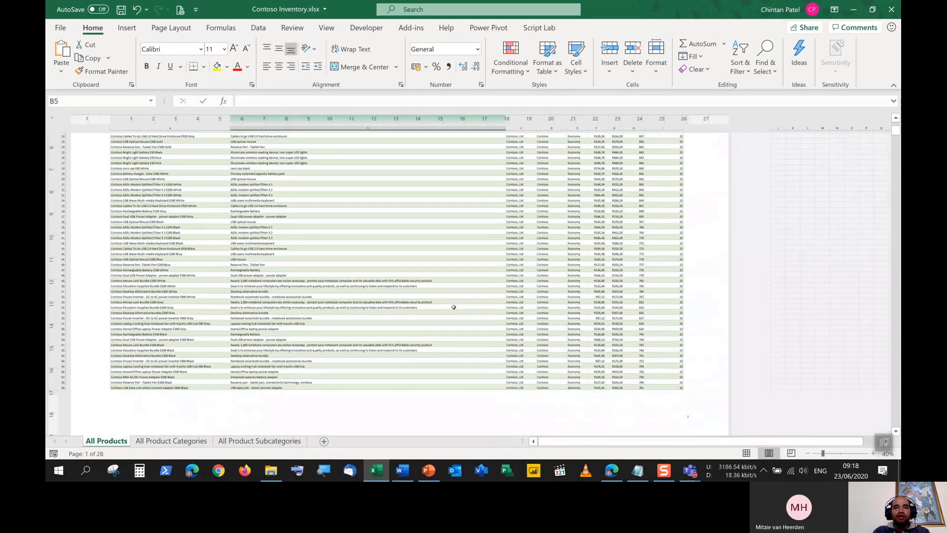
pyautogui.scroll(-5, 452, 307)
pyautogui.scroll(7, 444, 340)
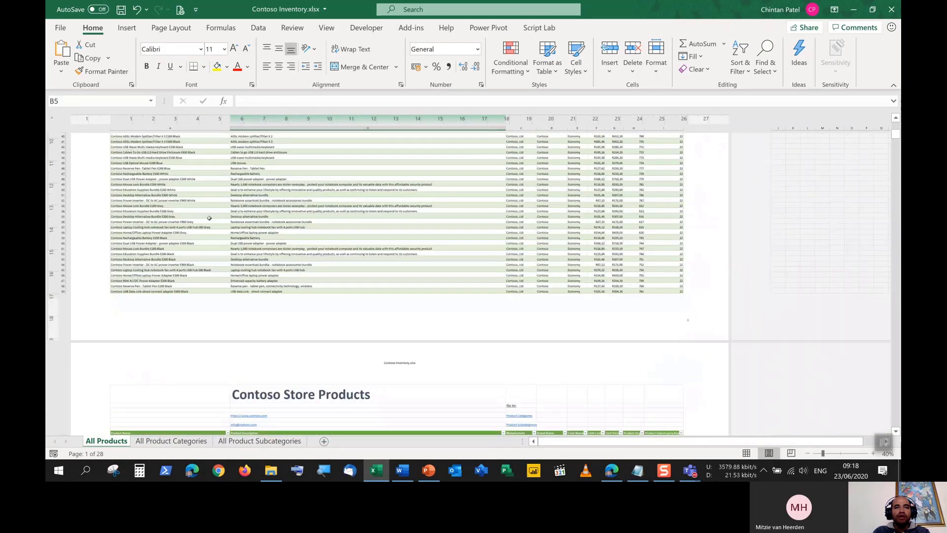
pyautogui.scroll(6, 206, 217)
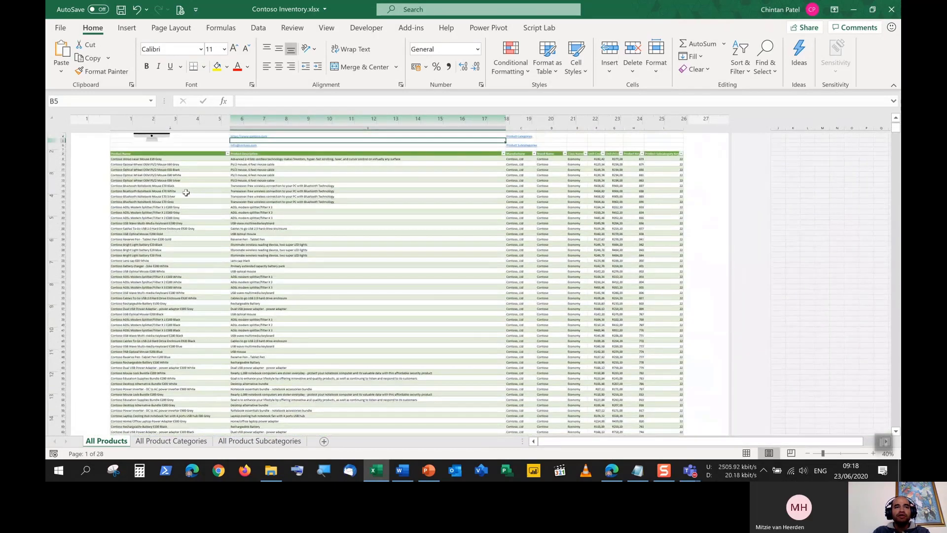
pyautogui.scroll(2, 186, 192)
pyautogui.scroll(1, 408, 211)
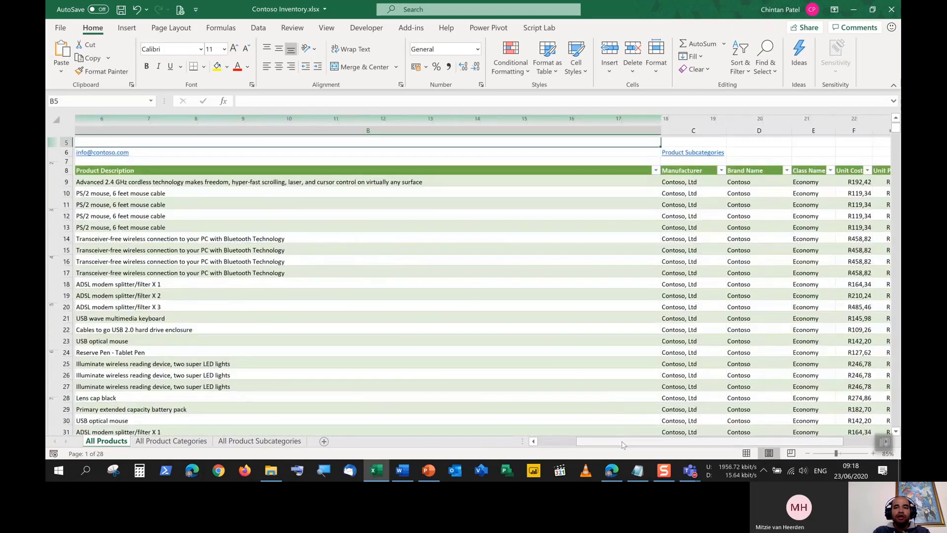
# Examine the header area above the All Products title and the footer area below row 69 on the first page.
pyautogui.moveTo(623, 445); pyautogui.dragTo(582, 445)
pyautogui.scroll(2, 359, 194)
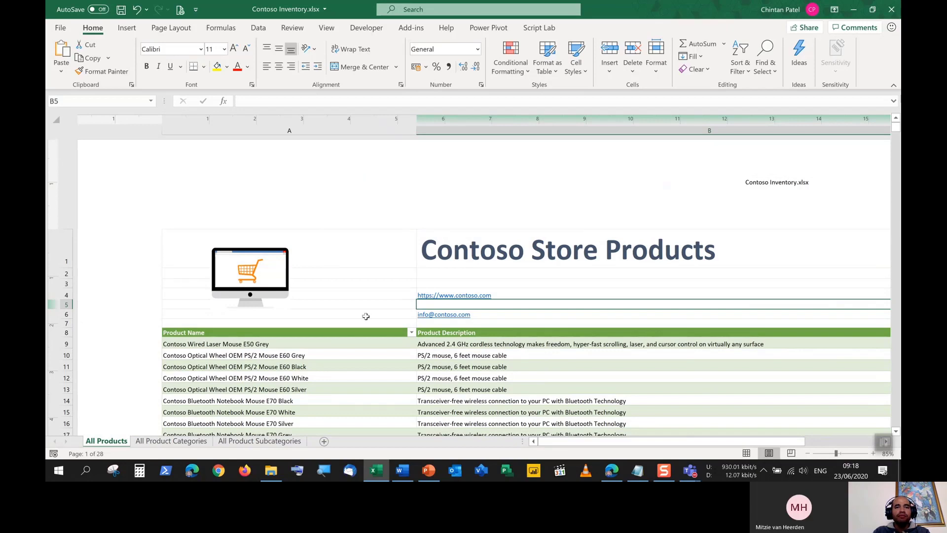
pyautogui.scroll(-10, 286, 277)
pyautogui.scroll(-12, 387, 299)
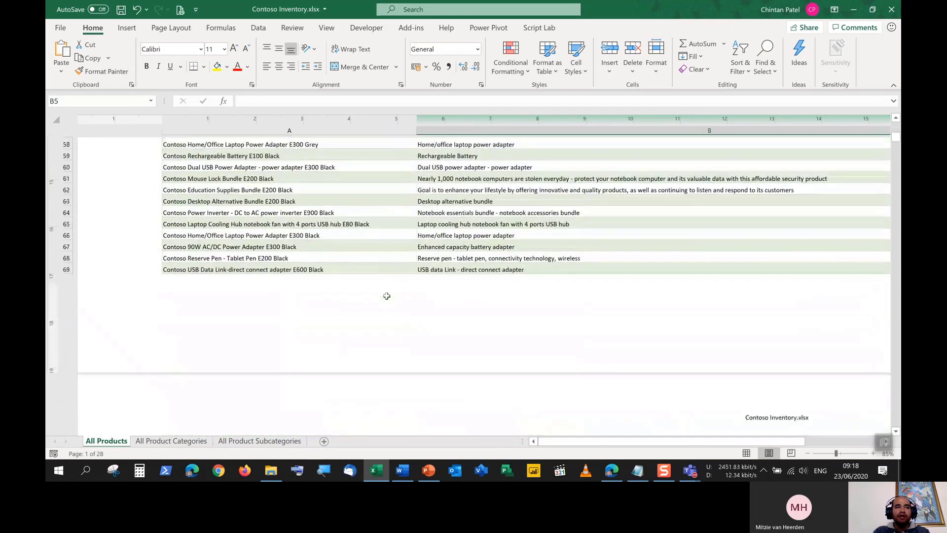
pyautogui.scroll(6, 386, 296)
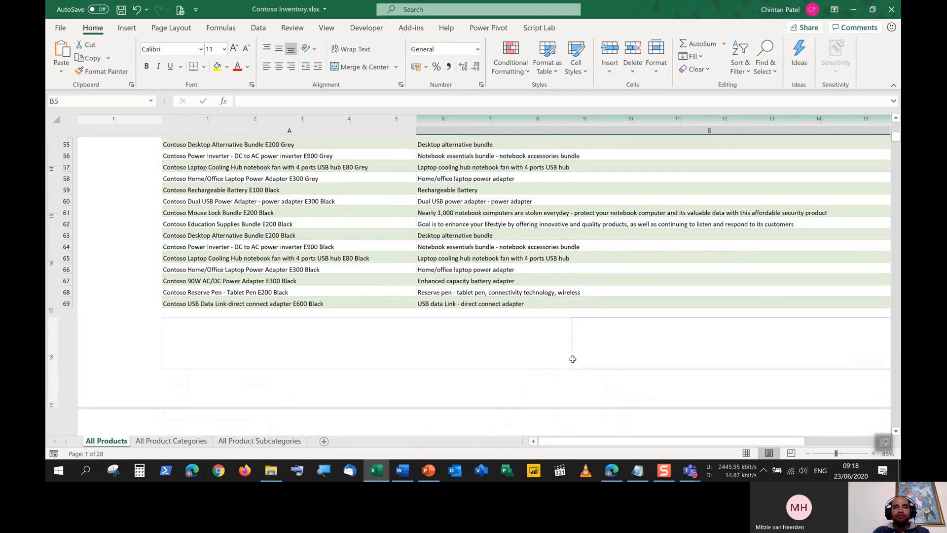
pyautogui.scroll(20, 572, 359)
pyautogui.scroll(-2, 374, 188)
pyautogui.scroll(2, 351, 197)
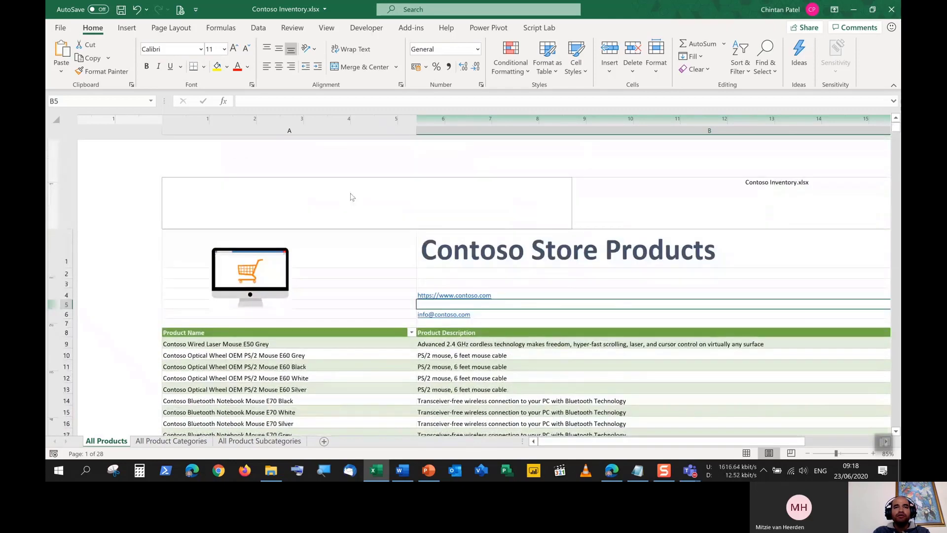
# Check the field code in the centre header section, return to the Product Name heading cell, and look through the first page's rows.
pyautogui.click(676, 190)
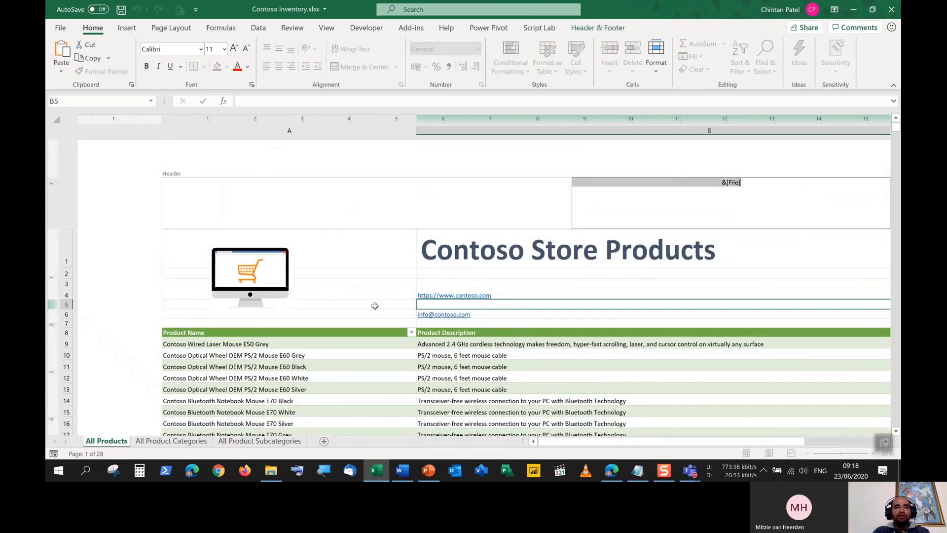
pyautogui.click(397, 332)
pyautogui.scroll(-12, 398, 336)
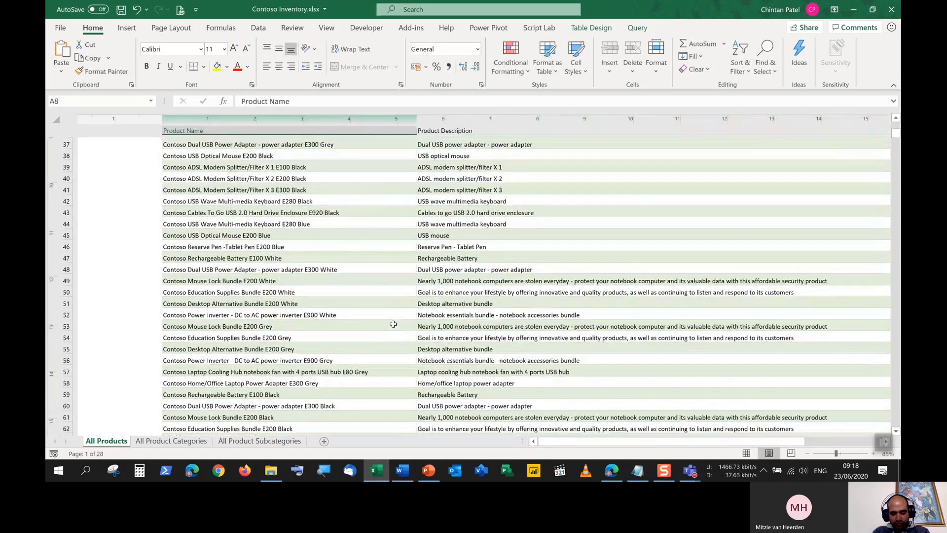
pyautogui.scroll(12, 395, 331)
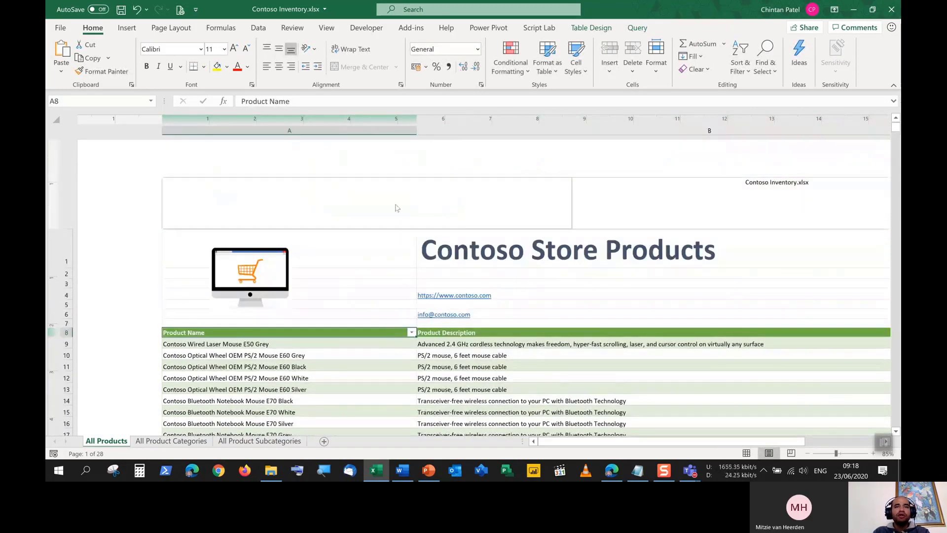
# Display the Header & Footer tools and compare the contents of the left and centre header sections above the Contoso Store Products title.
pyautogui.click(390, 193)
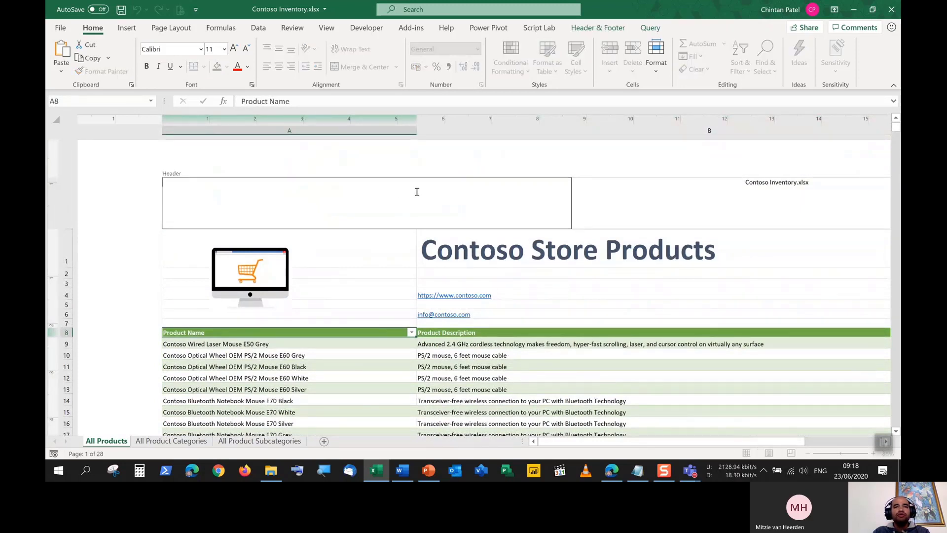
pyautogui.click(593, 29)
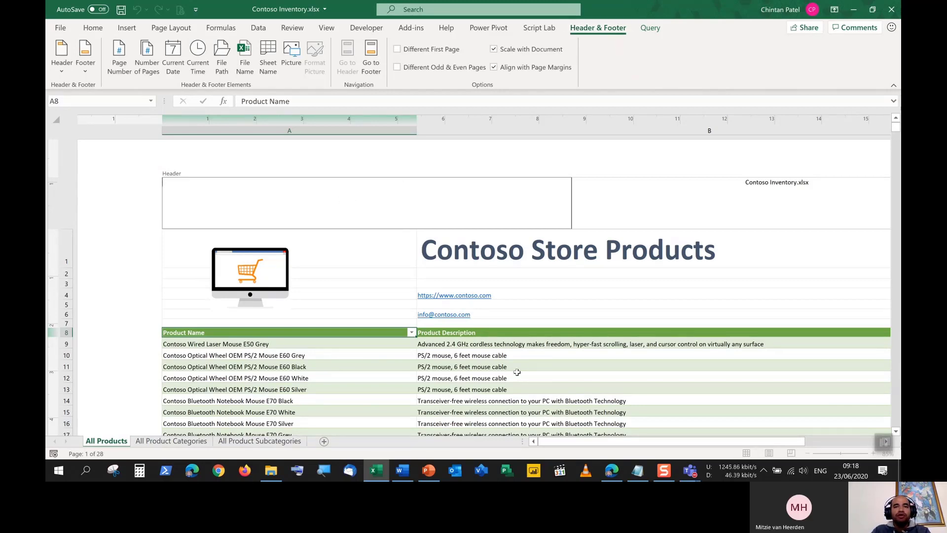
pyautogui.moveTo(561, 441)
pyautogui.mouseDown()
pyautogui.moveTo(601, 440)
pyautogui.moveTo(554, 444)
pyautogui.mouseUp()
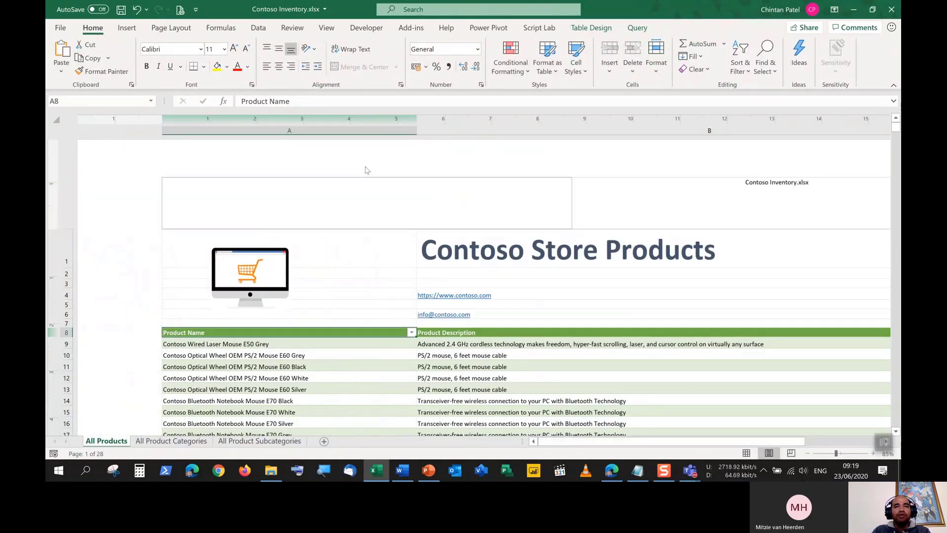
pyautogui.click(352, 191)
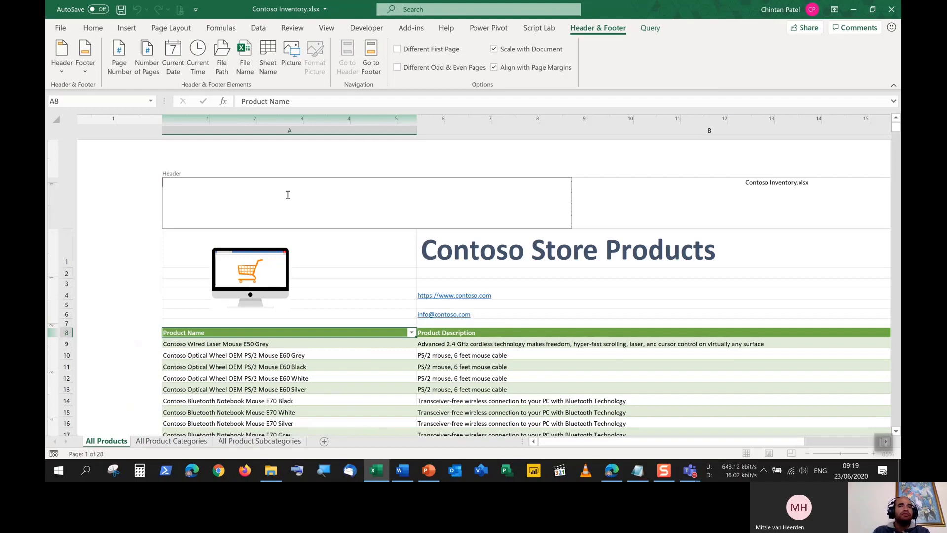
pyautogui.click(763, 195)
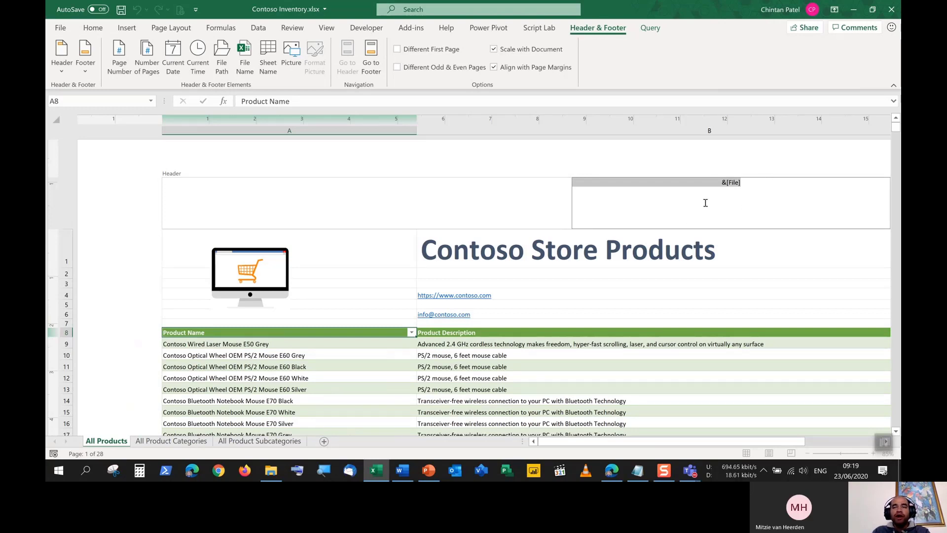
pyautogui.click(762, 200)
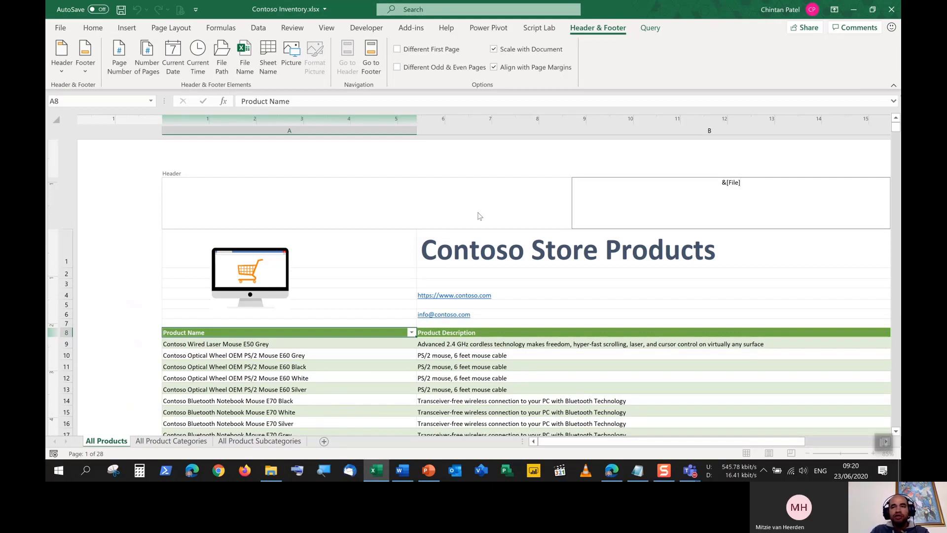
pyautogui.click(544, 187)
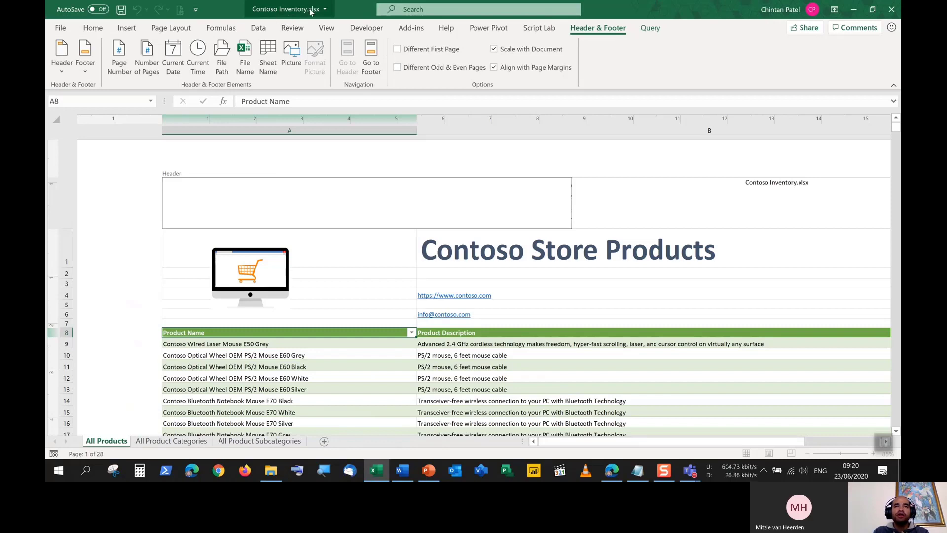
pyautogui.click(785, 186)
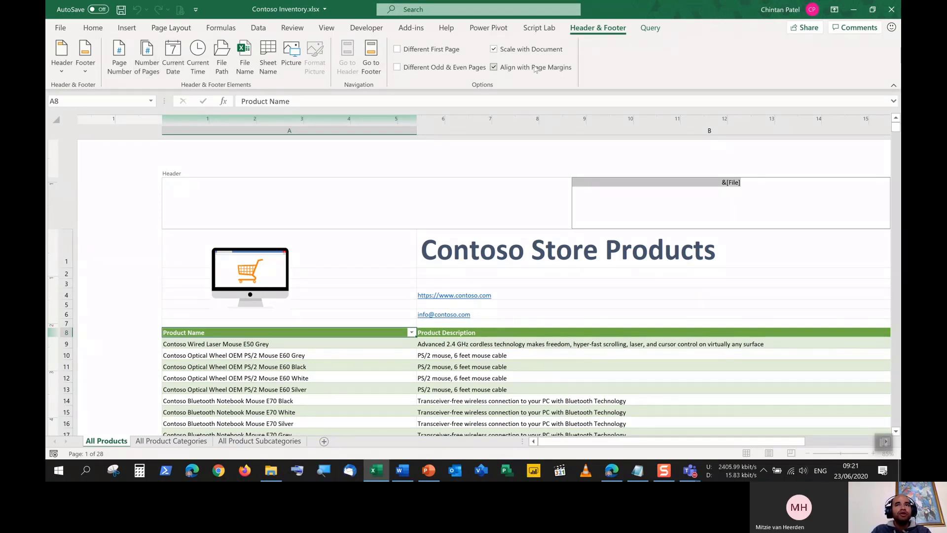
# Review the preset header choices and the preset footer choices without applying any of them.
pyautogui.click(61, 71)
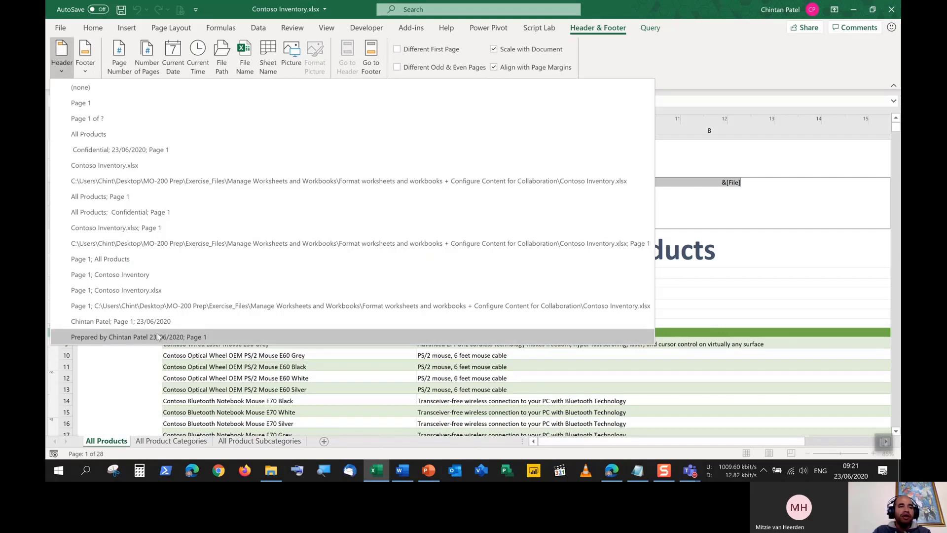
pyautogui.click(89, 71)
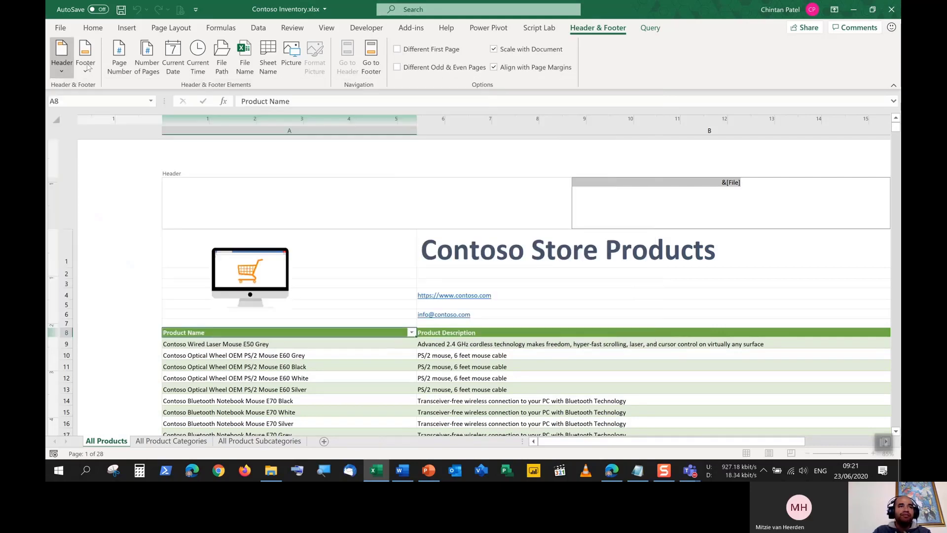
pyautogui.click(86, 64)
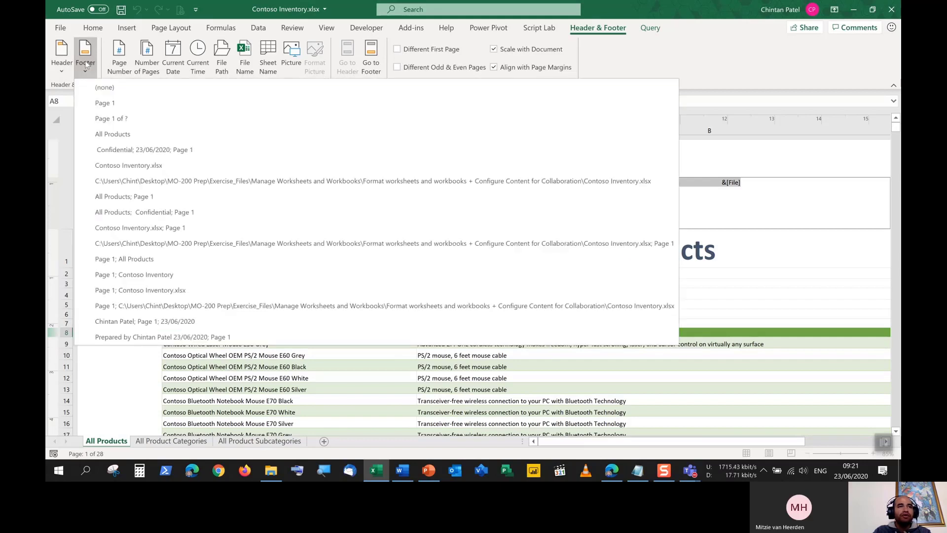
pyautogui.click(86, 65)
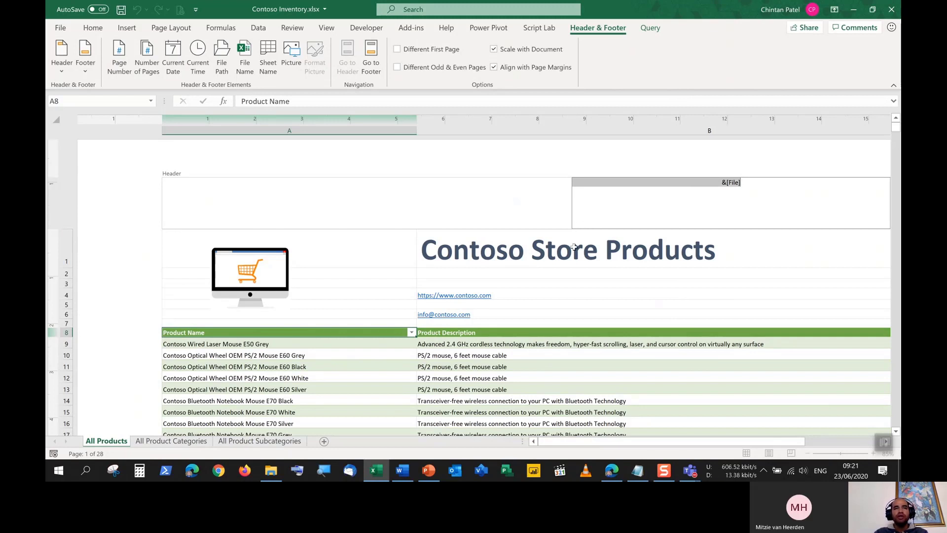
# Leave header editing, examine the footer area below row 69, and return to the beginning of the first page.
pyautogui.moveTo(631, 446); pyautogui.dragTo(590, 443)
pyautogui.scroll(-4, 545, 332)
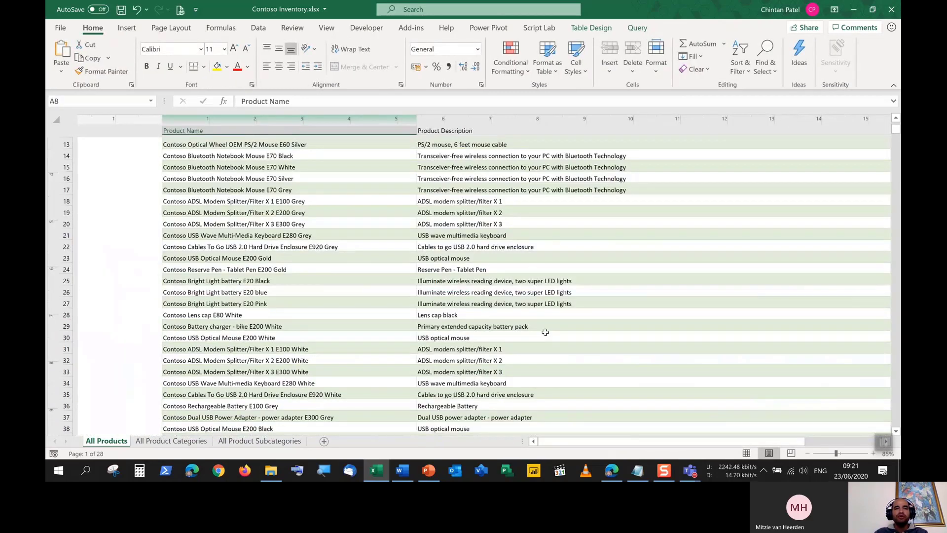
pyautogui.scroll(-12, 545, 332)
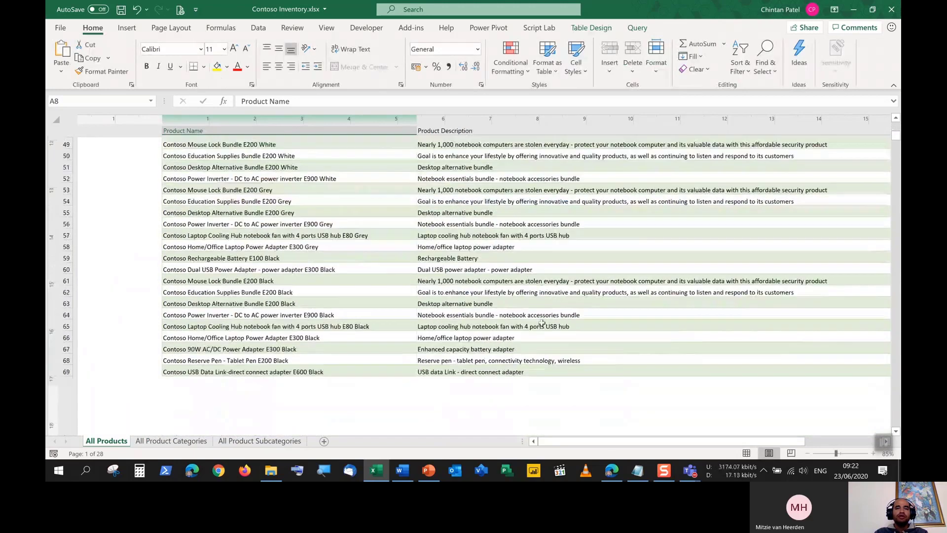
pyautogui.scroll(-3, 541, 323)
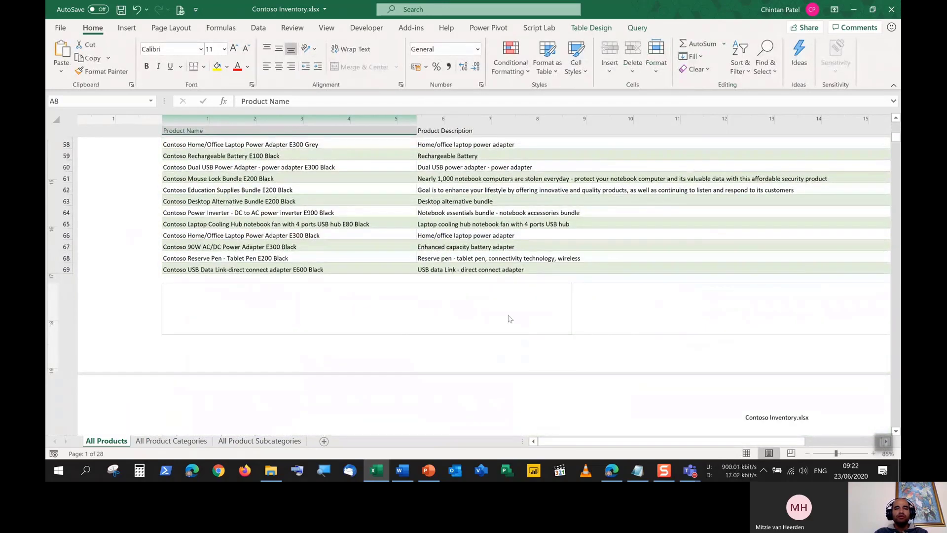
pyautogui.scroll(13, 517, 325)
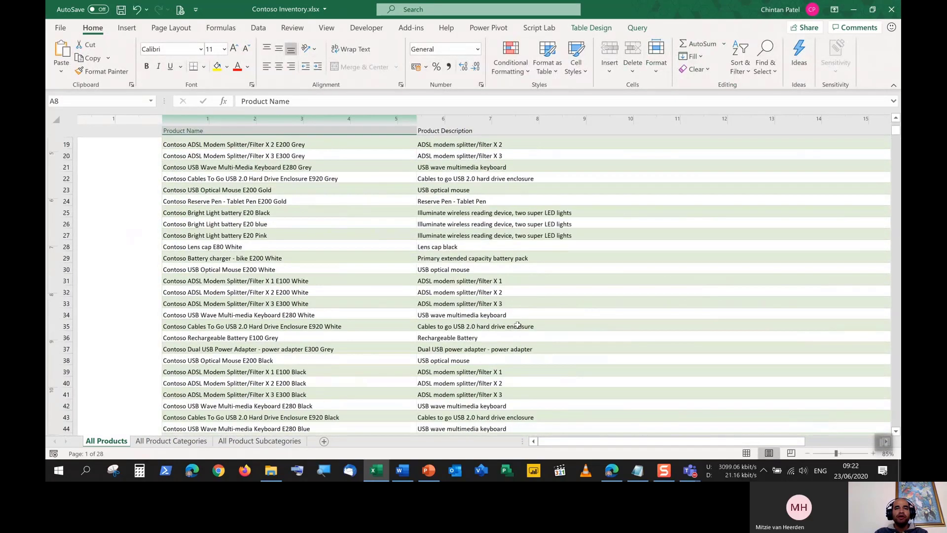
pyautogui.scroll(8, 517, 325)
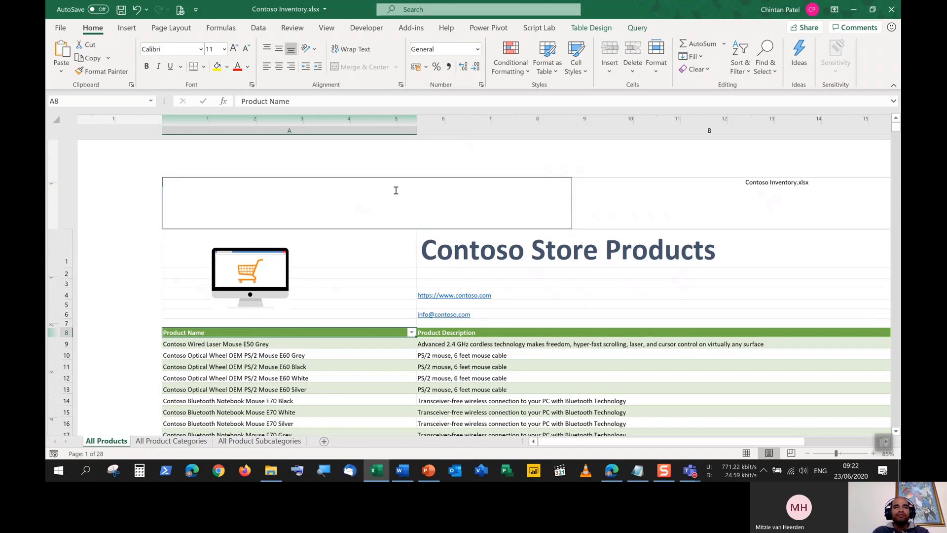
# Insert the Sheet Name element in the left header section and return to cell A1.
pyautogui.click(590, 28)
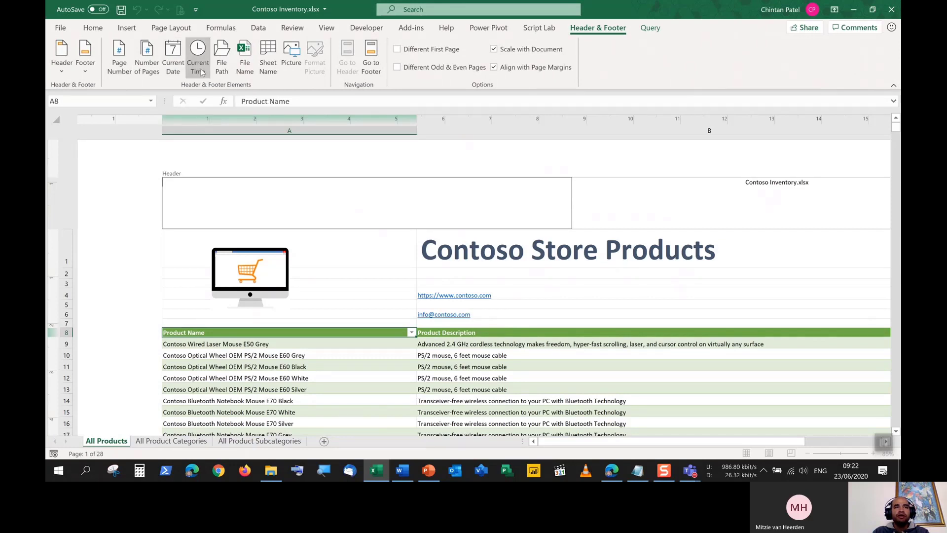
pyautogui.click(272, 74)
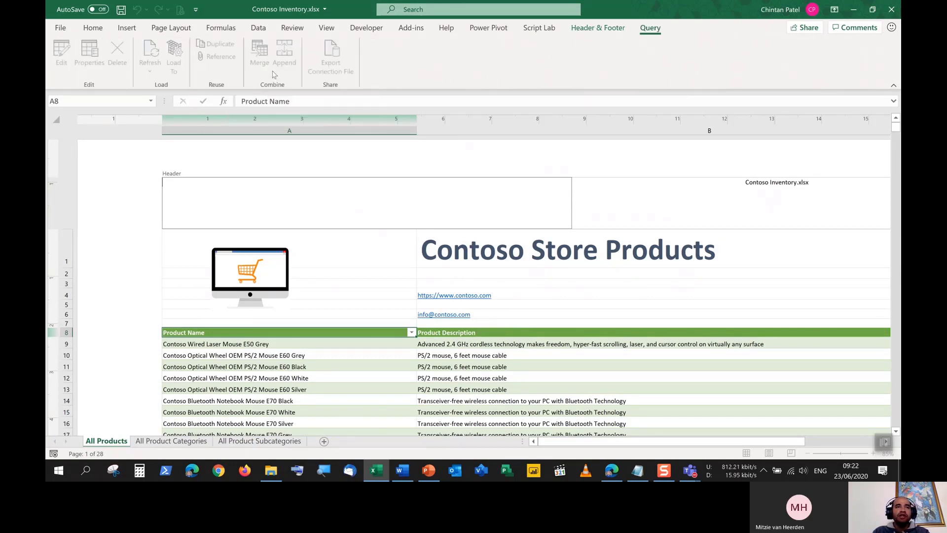
pyautogui.click(598, 28)
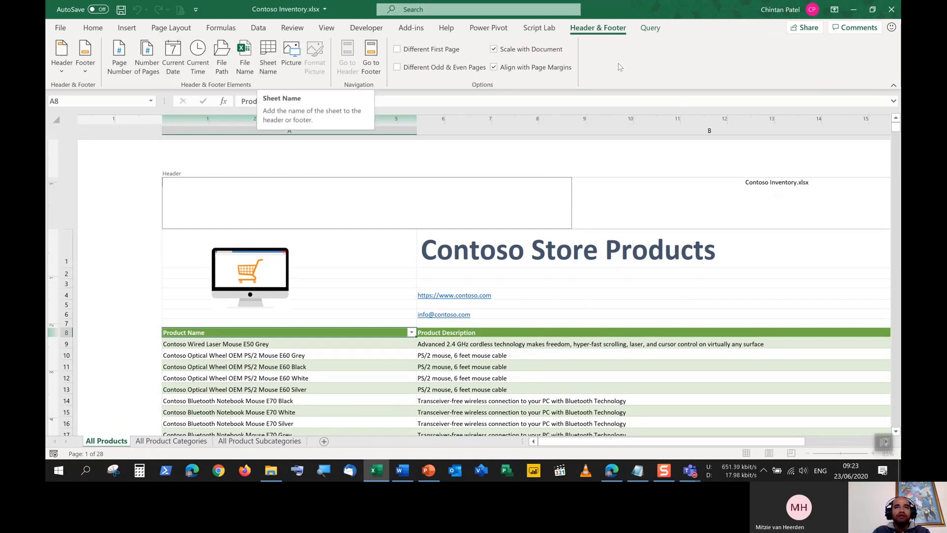
pyautogui.click(267, 72)
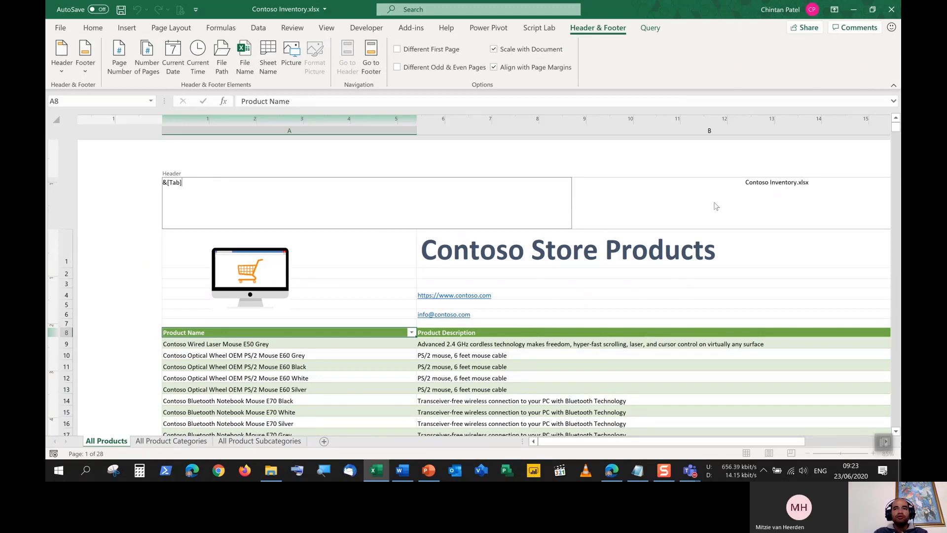
pyautogui.click(353, 251)
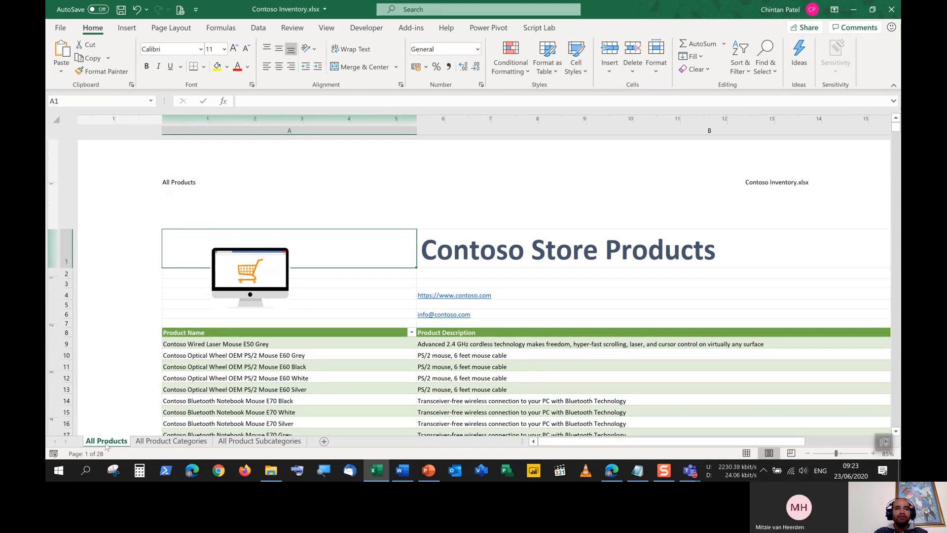
# Insert the Current Date element in the right header section, recheck its field code, and return to the worksheet cells.
pyautogui.click(299, 187)
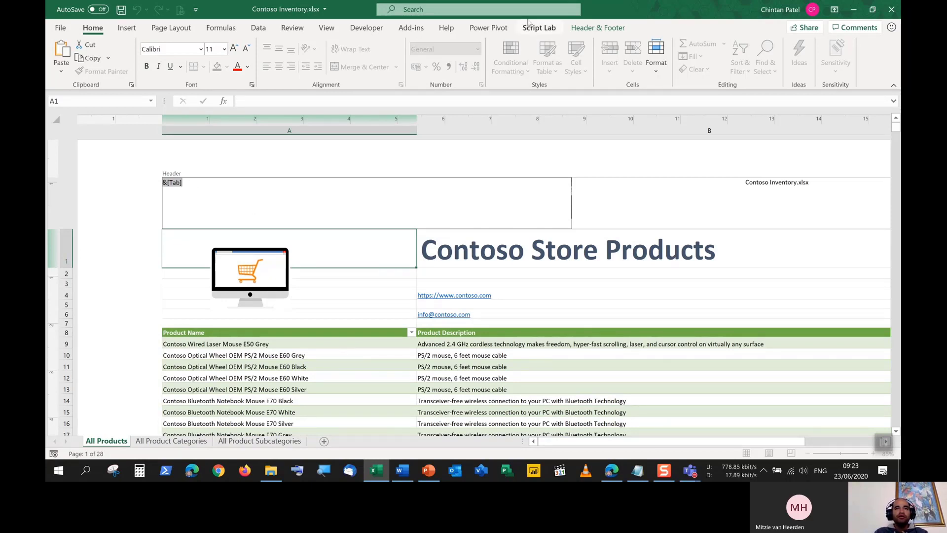
pyautogui.click(612, 29)
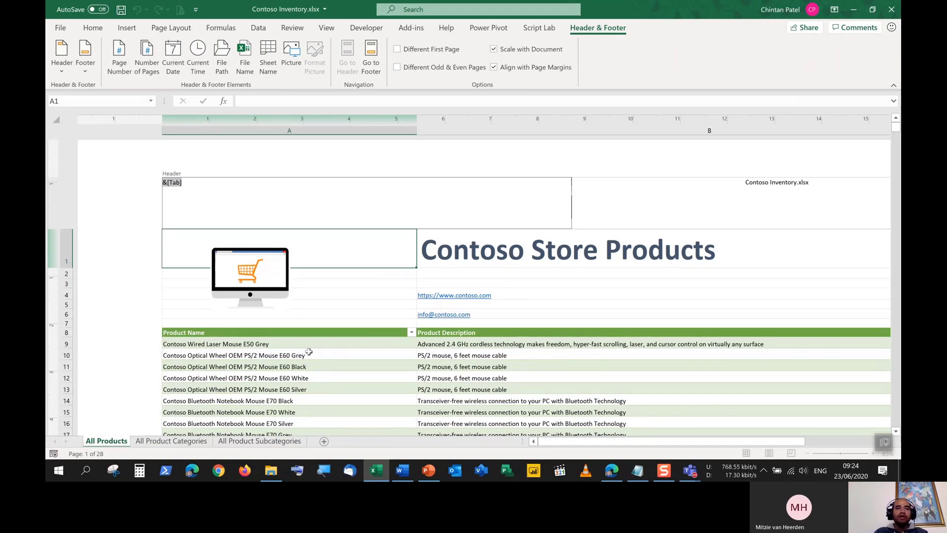
pyautogui.moveTo(577, 446); pyautogui.dragTo(734, 438)
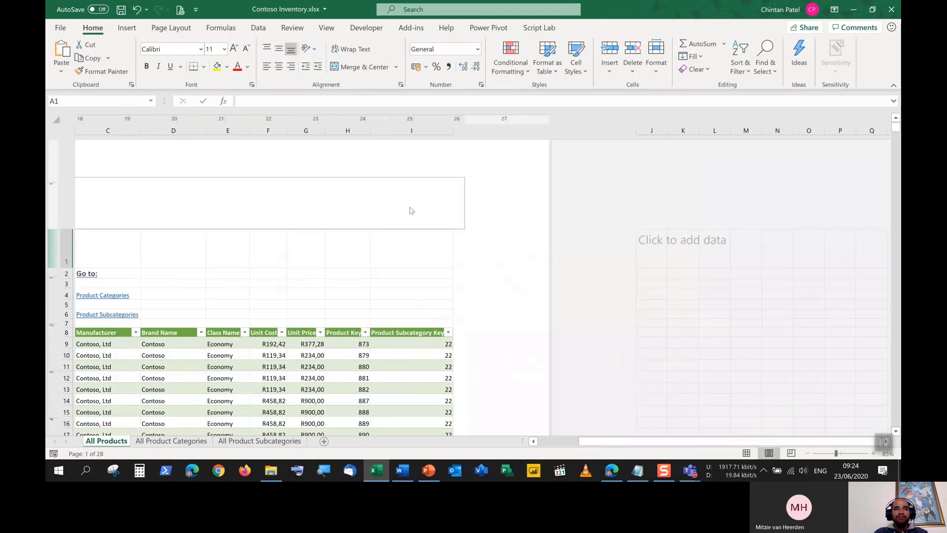
pyautogui.click(399, 202)
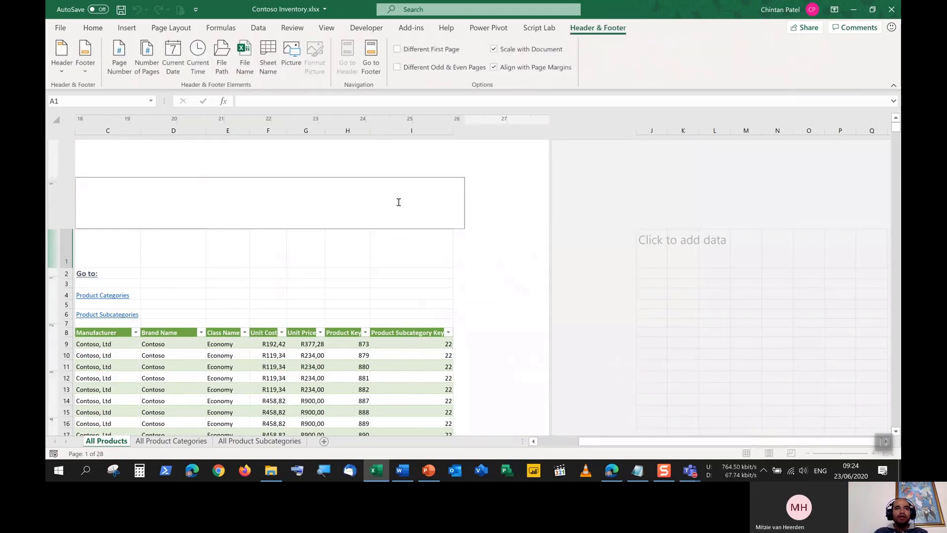
pyautogui.click(179, 78)
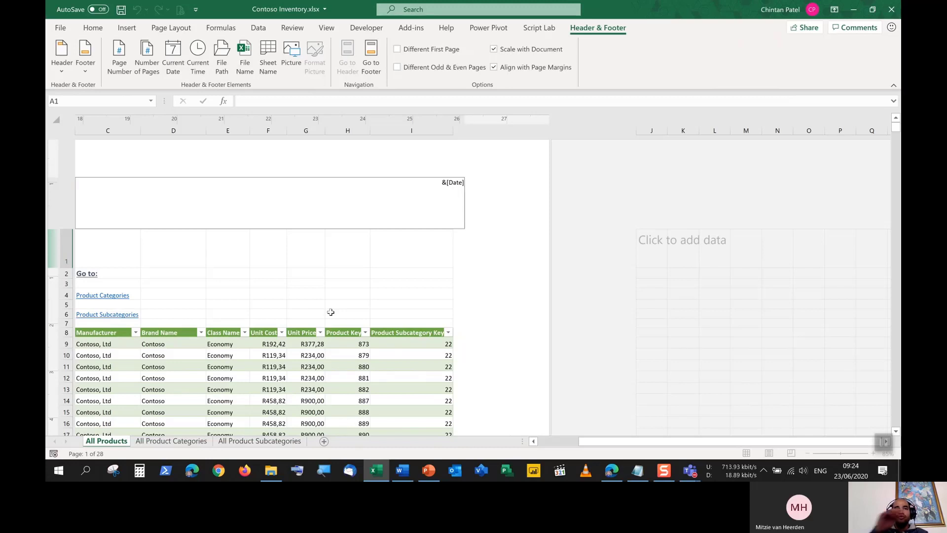
pyautogui.click(334, 253)
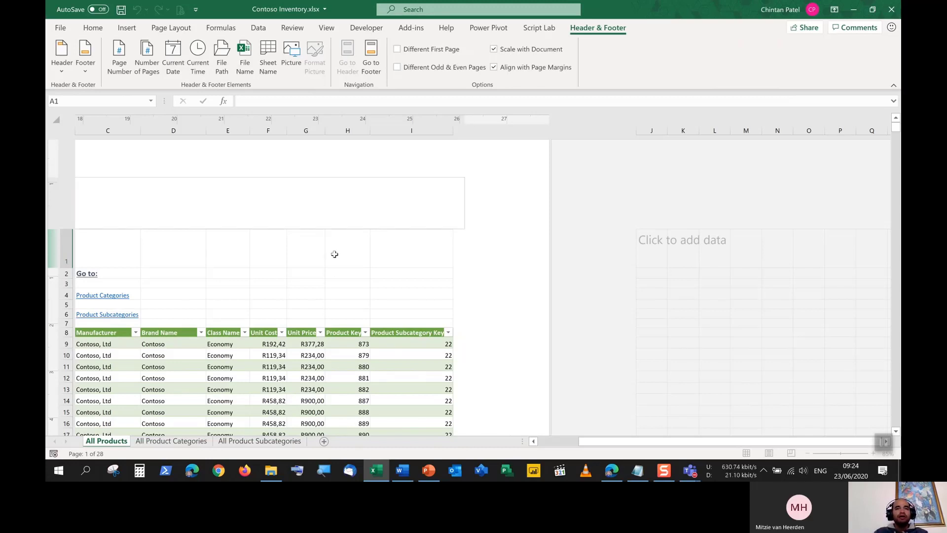
pyautogui.click(402, 194)
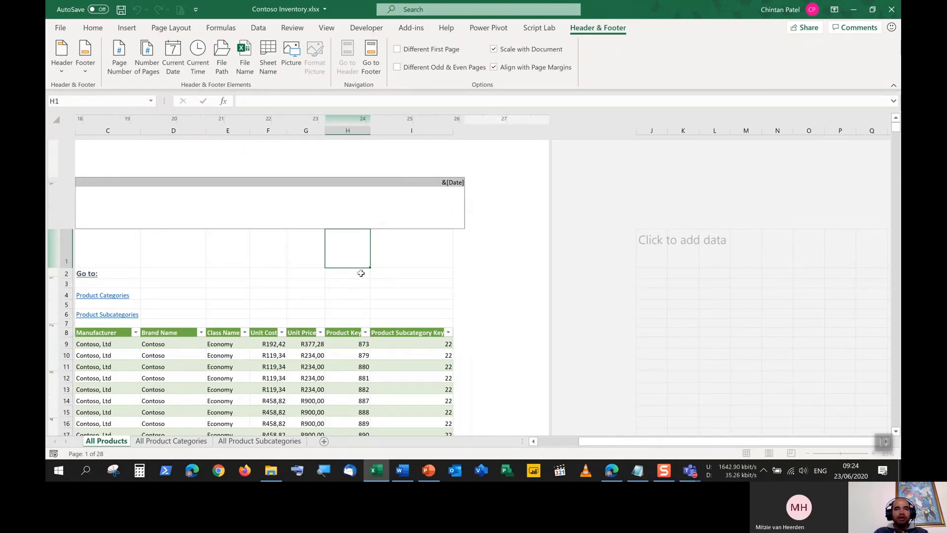
pyautogui.click(336, 292)
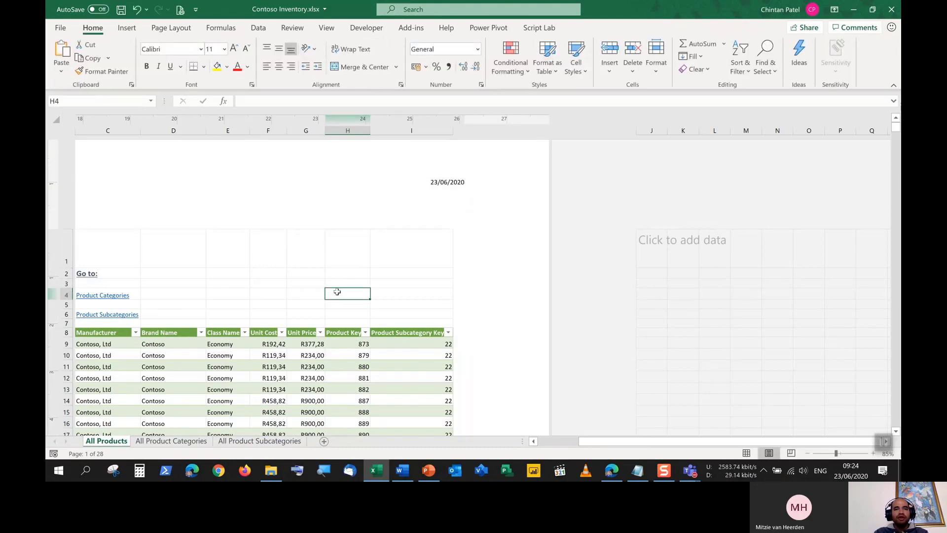
# Reopen the left header section, display the Header & Footer tools, and return to cell A1.
pyautogui.scroll(-5, 337, 292)
pyautogui.scroll(5, 348, 303)
pyautogui.moveTo(646, 441); pyautogui.dragTo(555, 442)
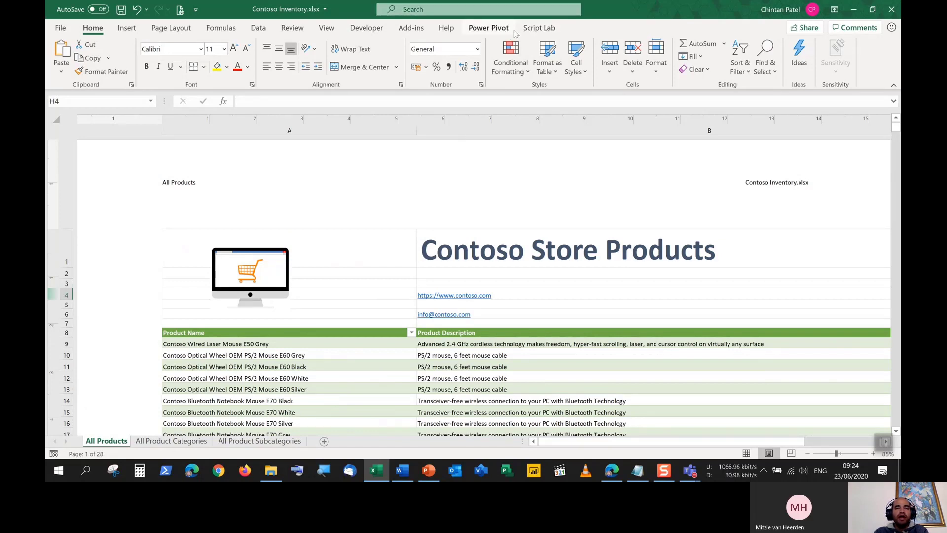
pyautogui.click(287, 198)
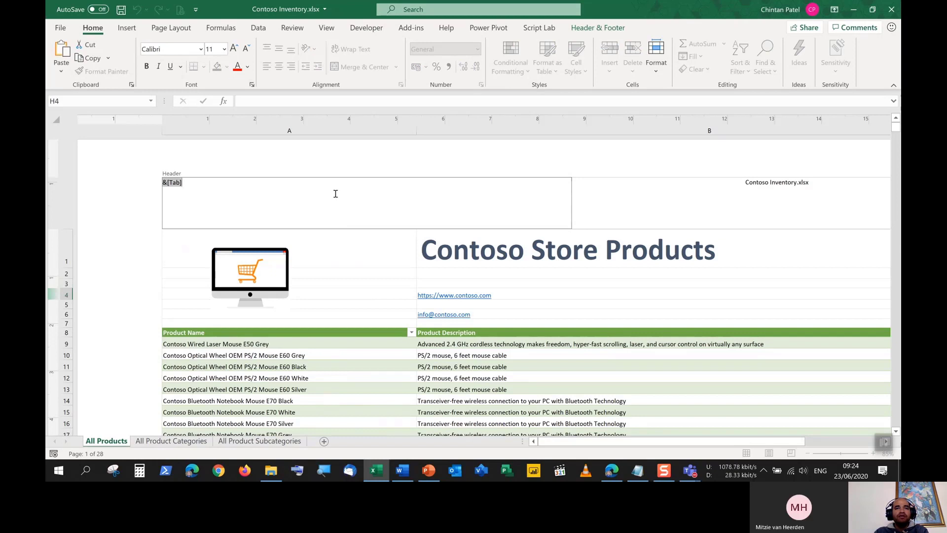
pyautogui.click(597, 30)
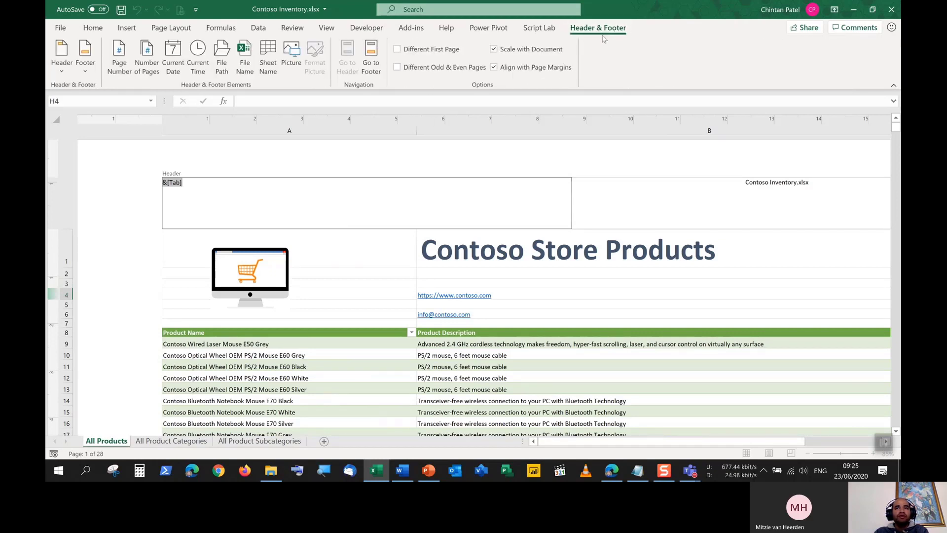
pyautogui.click(384, 264)
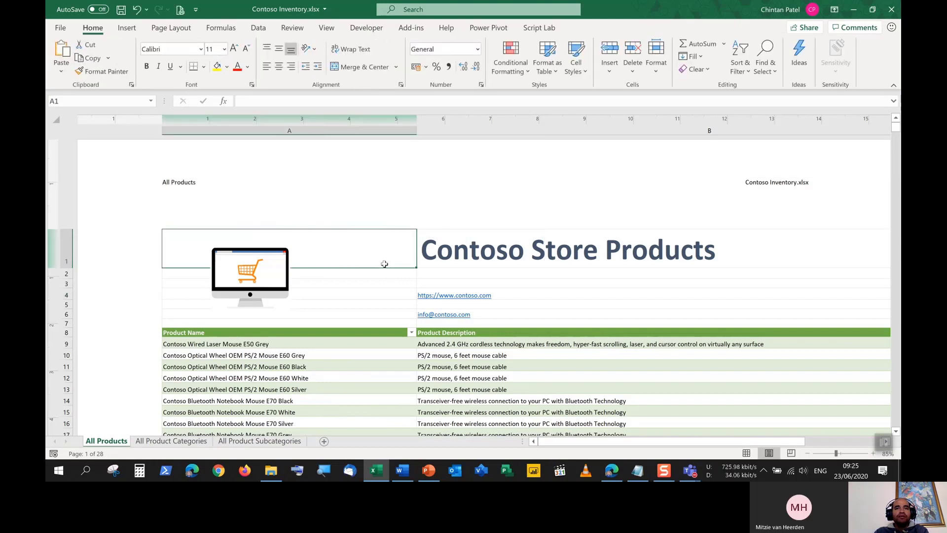
# Review the Insert and View commands available during and after editing the left header section.
pyautogui.click(343, 185)
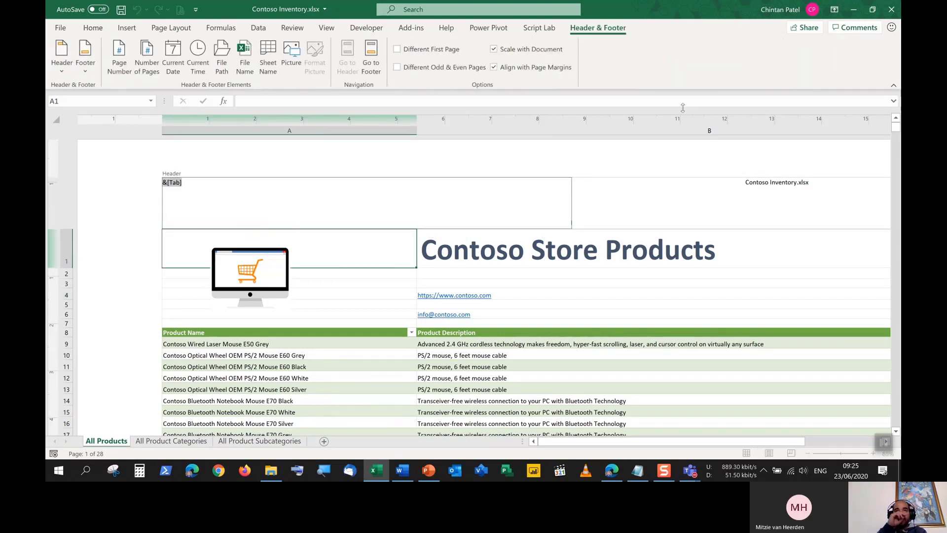
pyautogui.scroll(11, 757, 74)
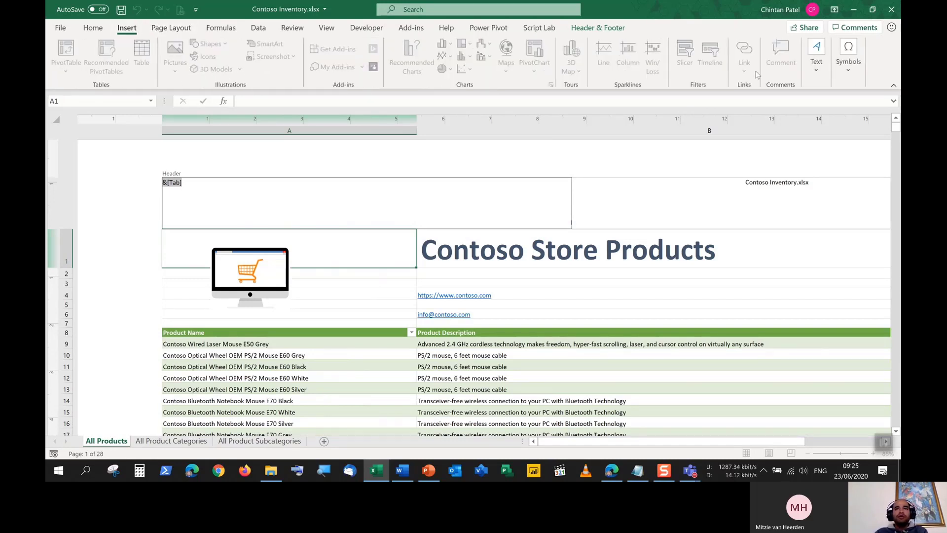
pyautogui.click(816, 57)
pyautogui.click(757, 88)
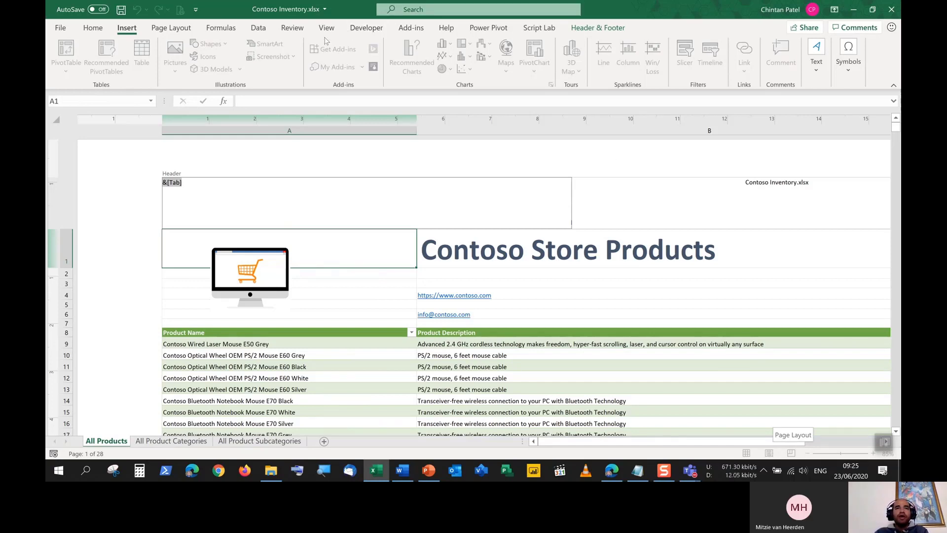
pyautogui.click(332, 314)
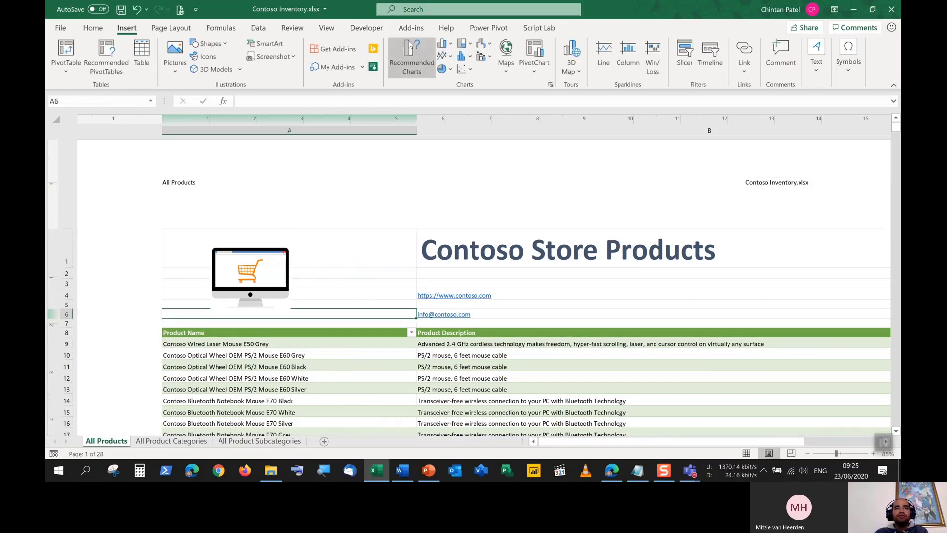
pyautogui.click(326, 28)
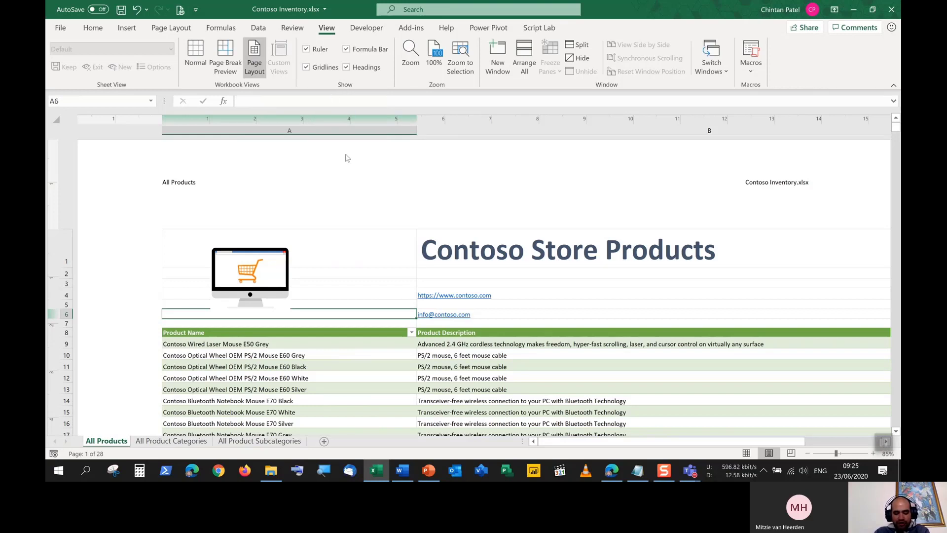
# Replace the contents of the right footer section below row 69 with the Number of Pages element and return to the cells.
pyautogui.scroll(-10, 355, 207)
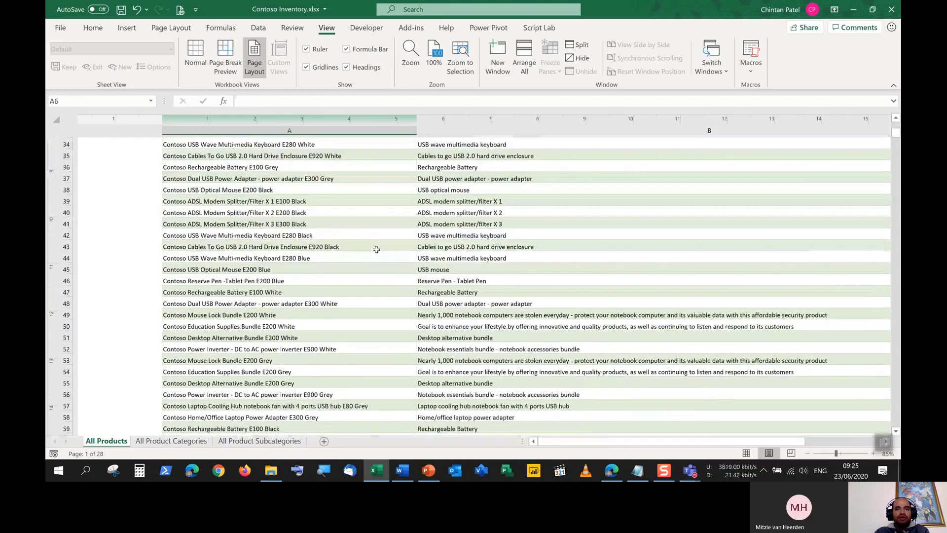
pyautogui.scroll(-9, 376, 256)
pyautogui.click(338, 285)
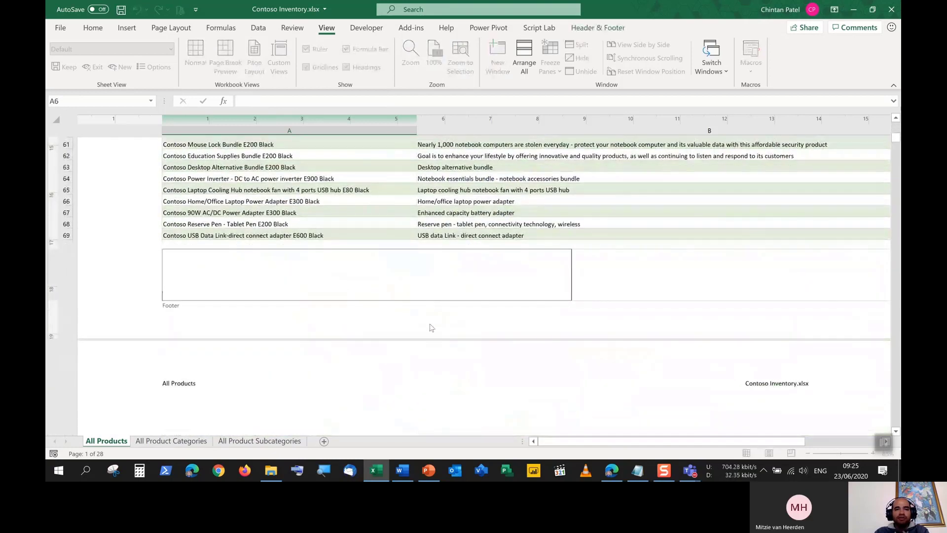
pyautogui.moveTo(643, 440); pyautogui.dragTo(665, 272)
pyautogui.click(397, 294)
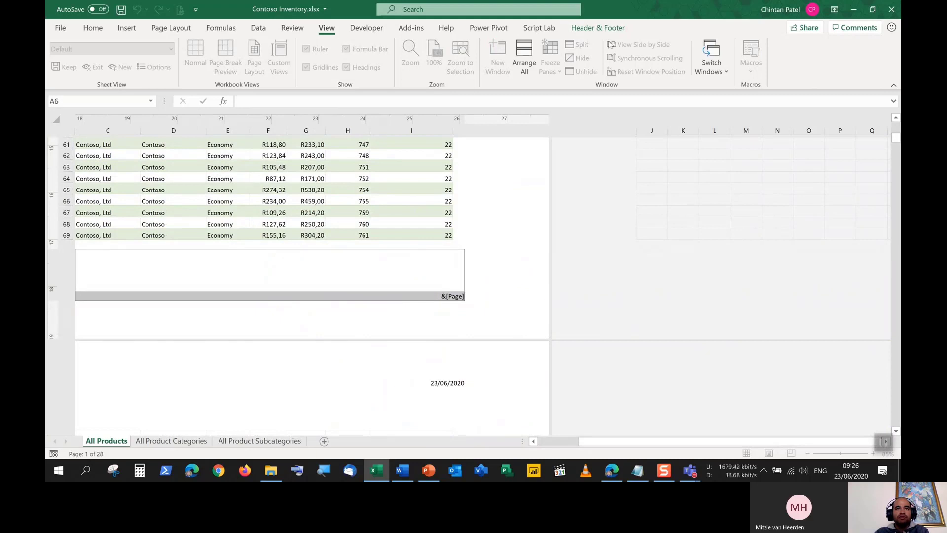
pyautogui.click(599, 28)
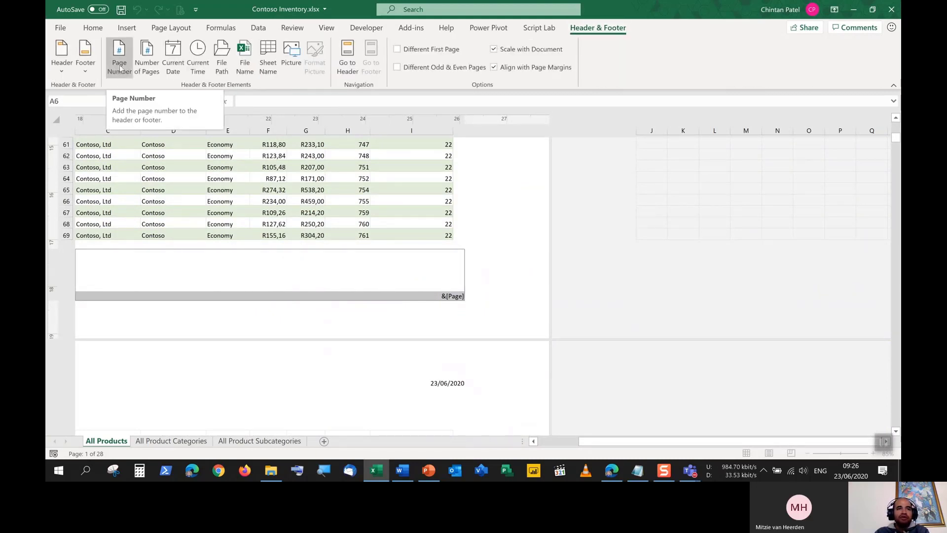
pyautogui.click(148, 69)
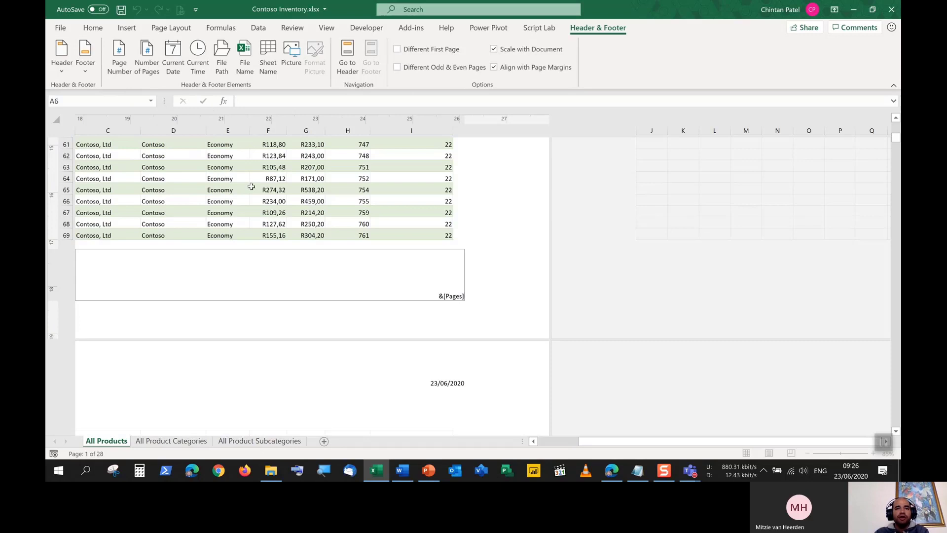
pyautogui.click(357, 195)
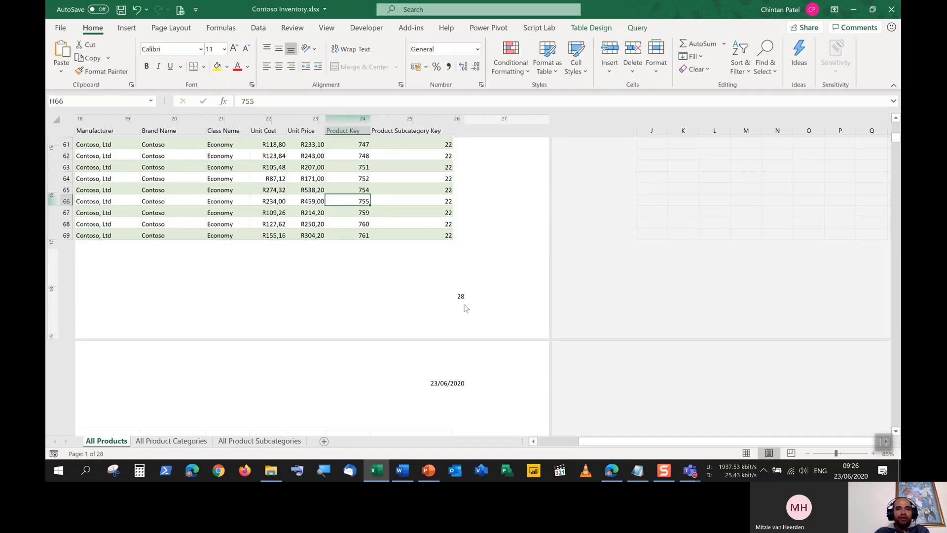
# Recheck the right footer section's field code, return to the cells, and enlarge the worksheet view to 130%.
pyautogui.click(423, 291)
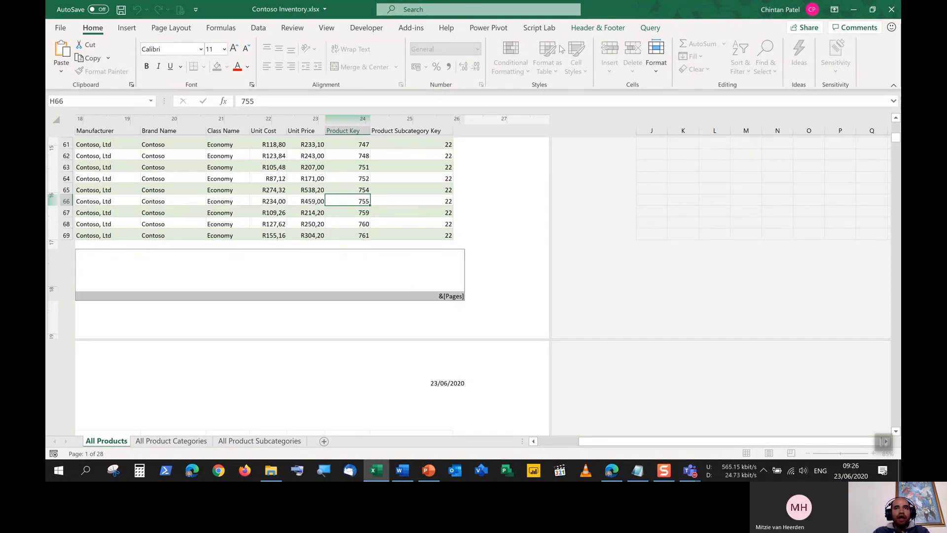
pyautogui.click(614, 29)
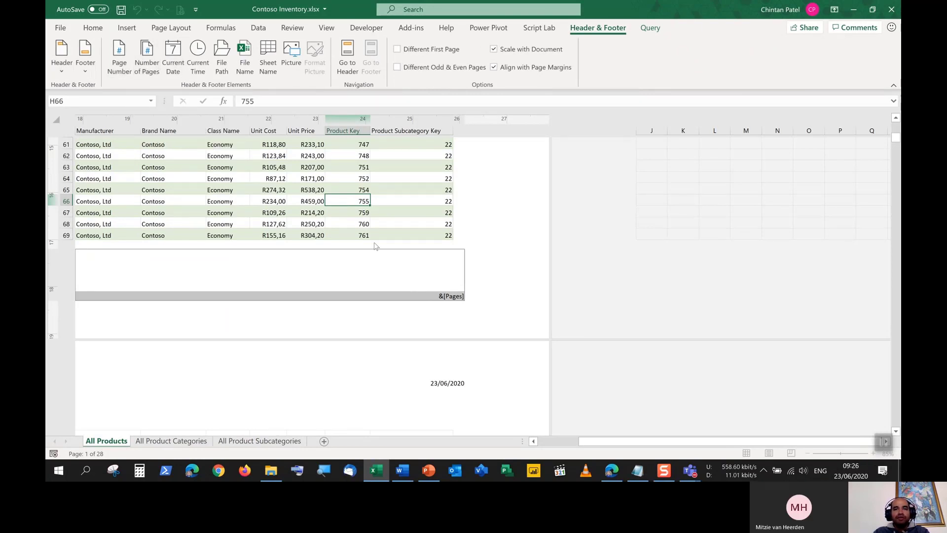
pyautogui.click(378, 224)
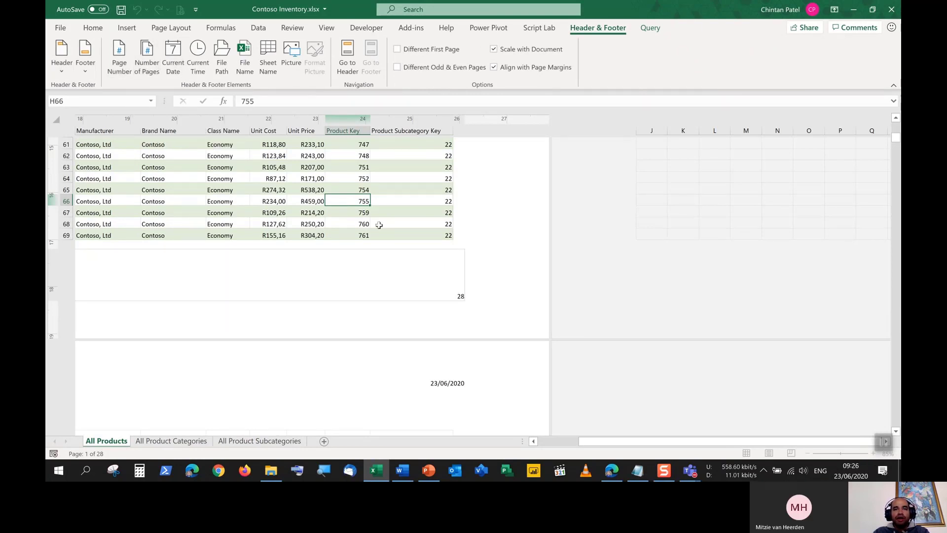
pyautogui.click(872, 453)
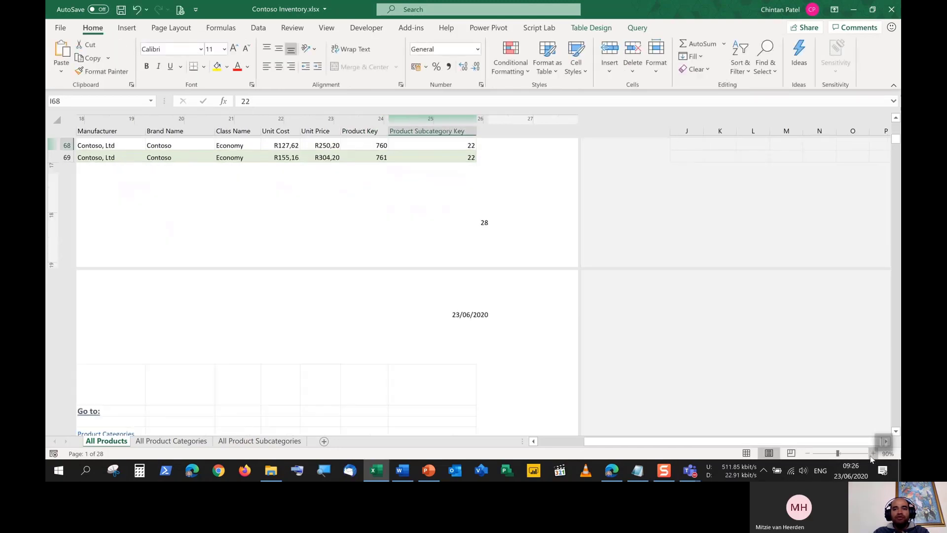
pyautogui.click(873, 453)
pyautogui.click(872, 453)
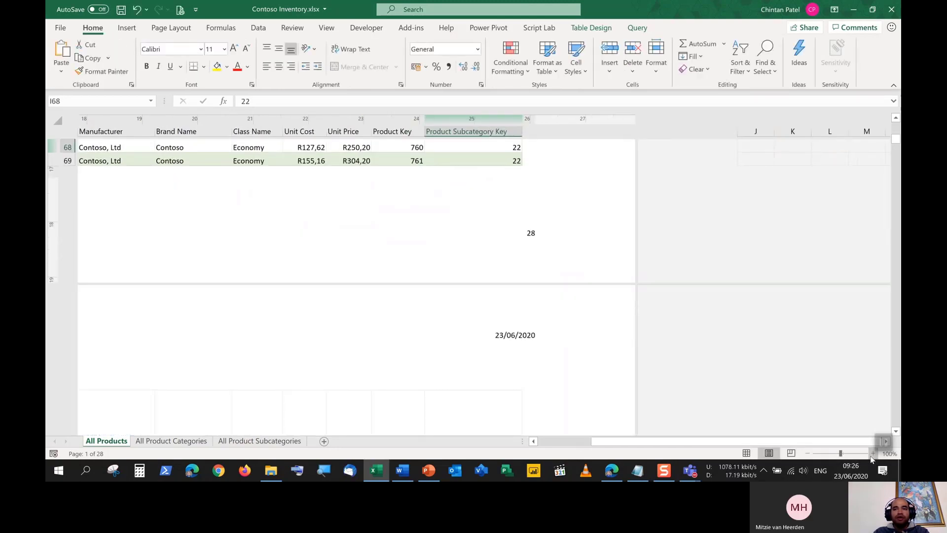
pyautogui.click(871, 456)
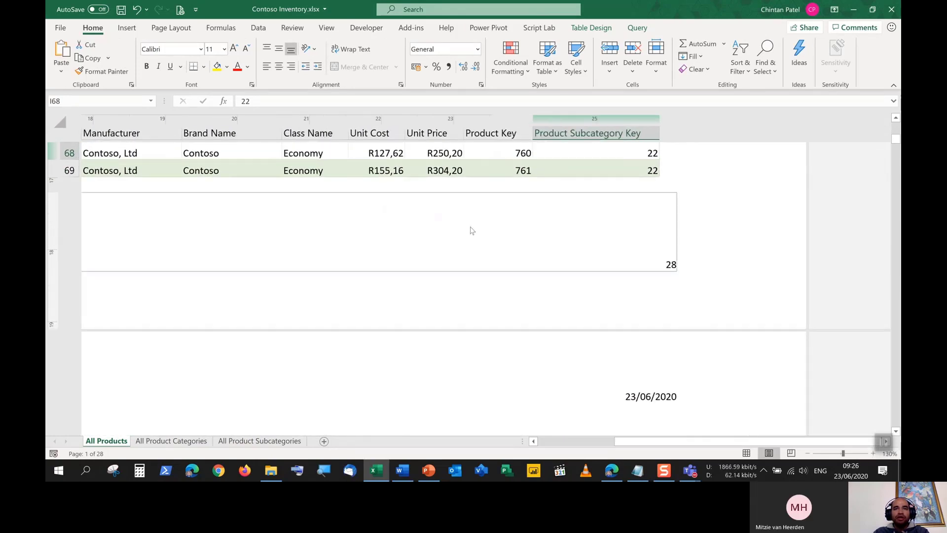
# Switch to Notepad, write the sample footer text "Page 1 of 28", and minimize the note.
pyautogui.middleClick(647, 475)
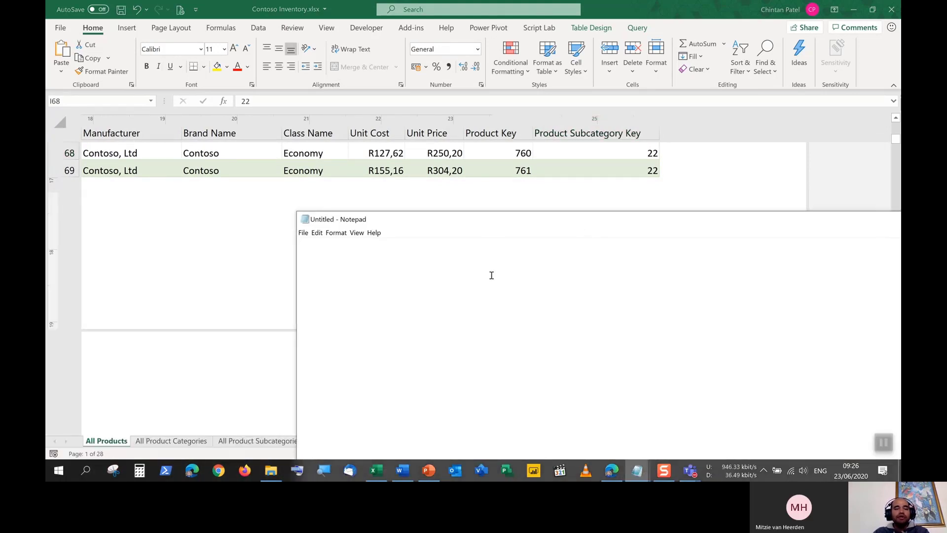
pyautogui.write('P')
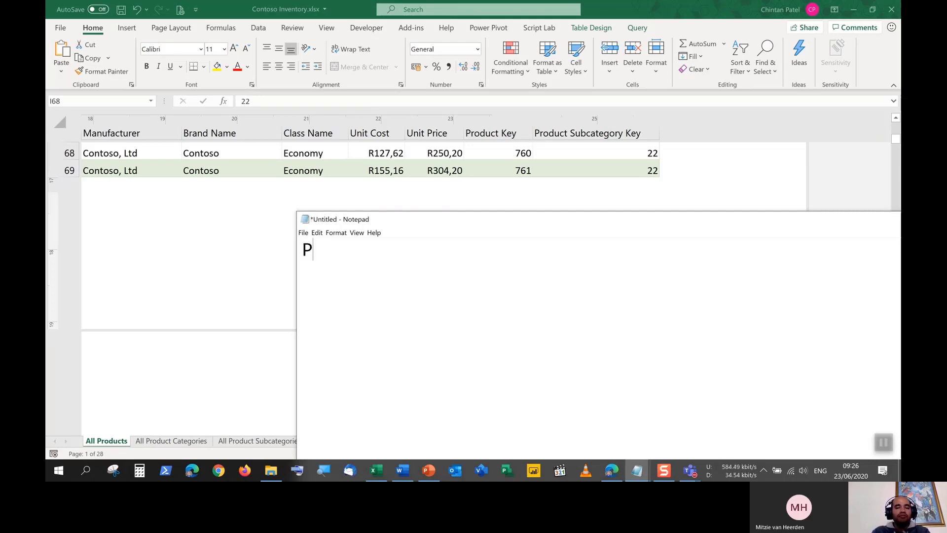
pyautogui.write('age 1')
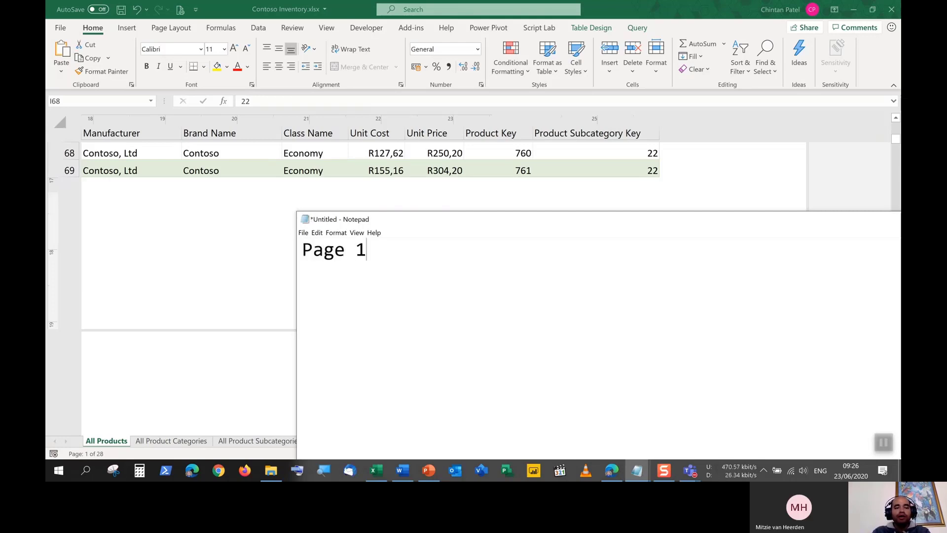
pyautogui.write(' of 28')
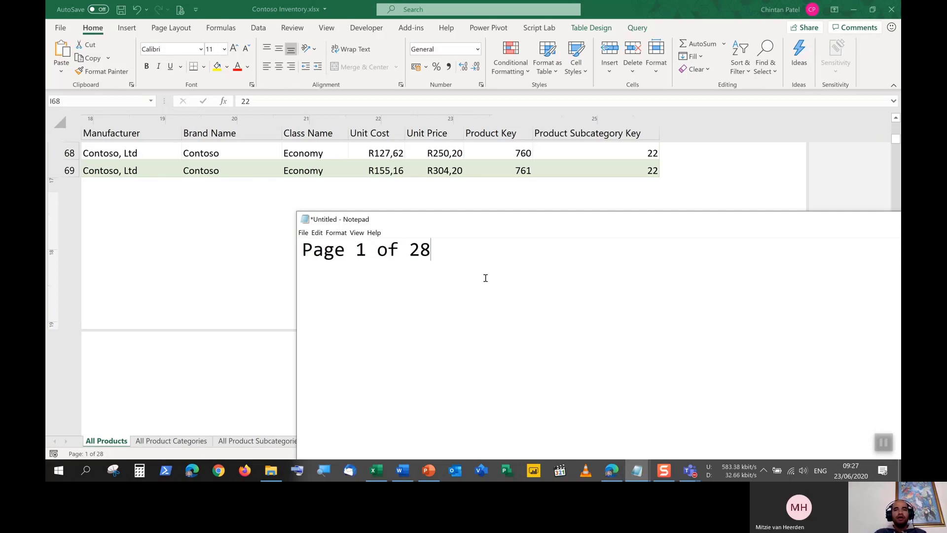
pyautogui.moveTo(558, 223); pyautogui.dragTo(378, 243)
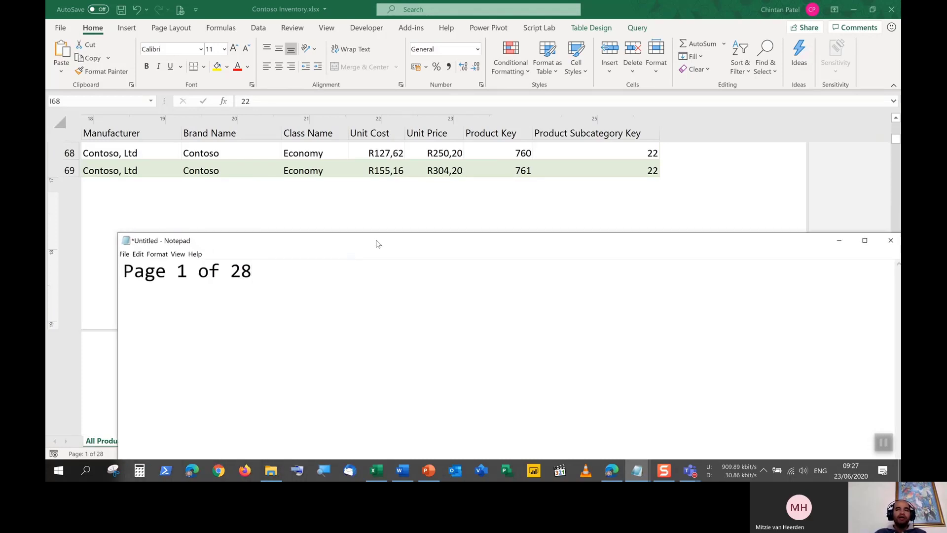
pyautogui.click(839, 240)
# Reopen the right footer section and review the preset footer choices, keeping the custom footer.
pyautogui.click(676, 269)
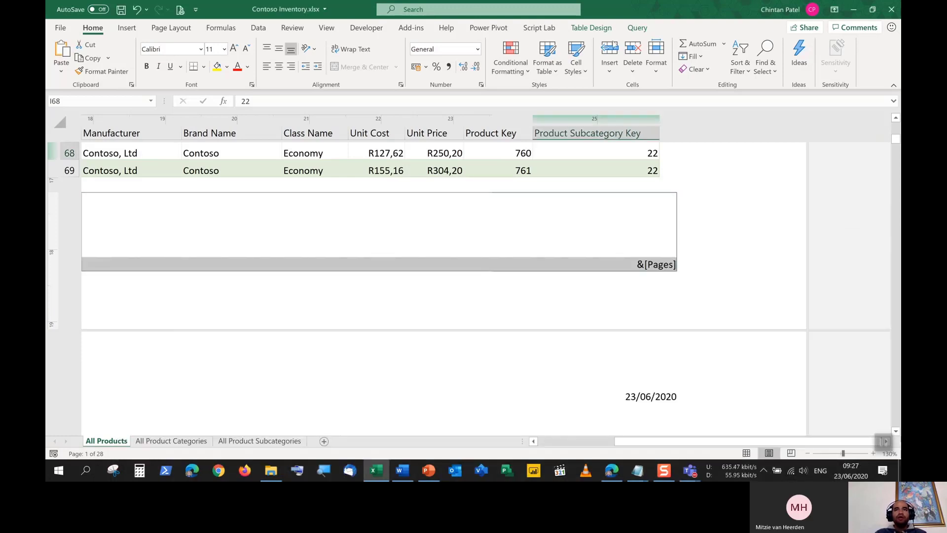
pyautogui.click(582, 30)
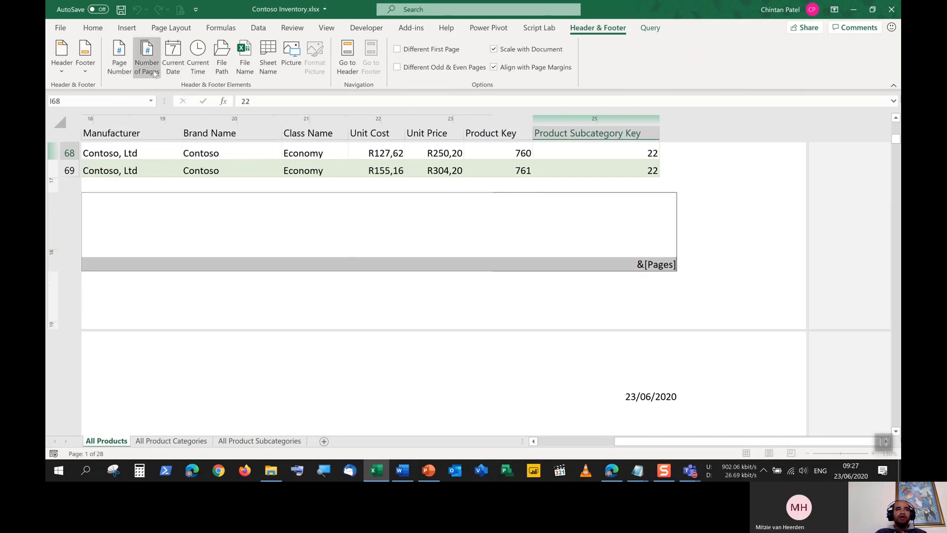
pyautogui.click(84, 72)
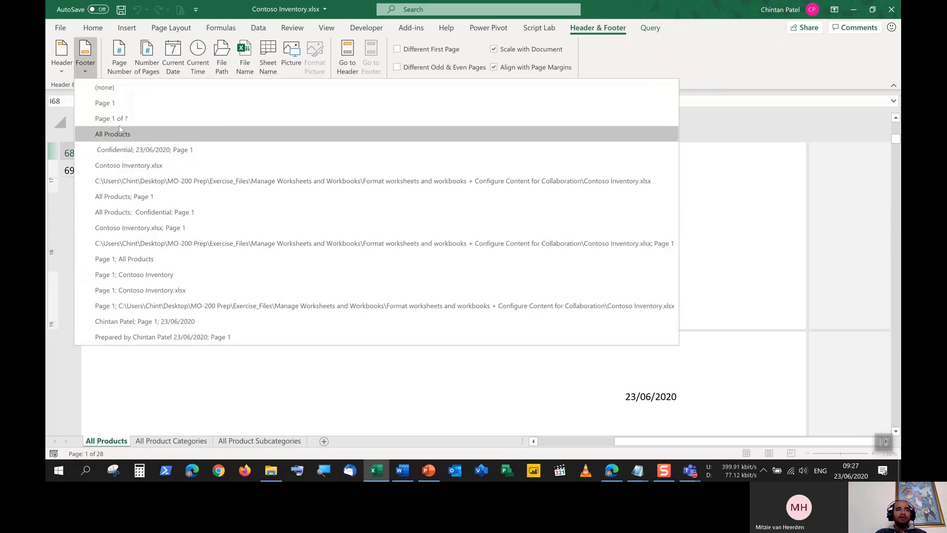
pyautogui.click(101, 103)
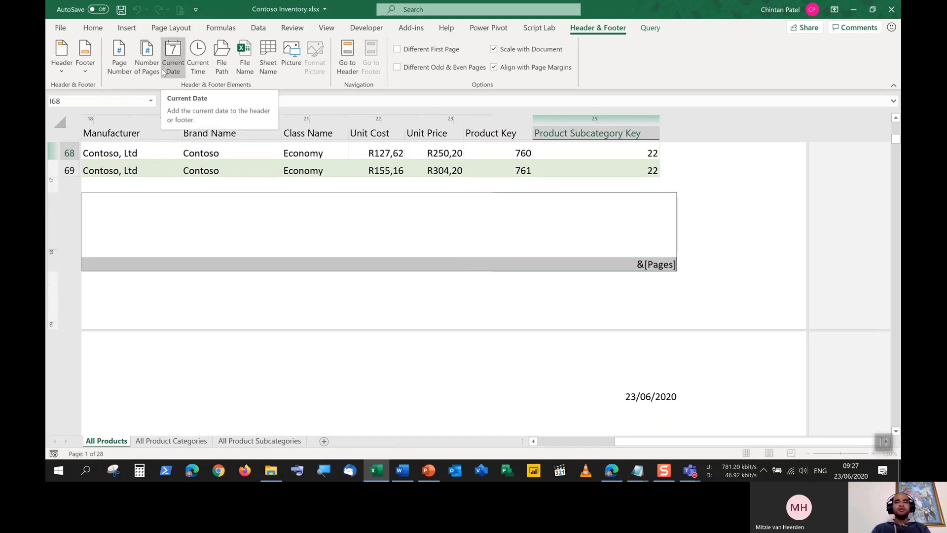
# Replace the right footer section's contents below row 69 with "Page &[Page] of &[Pages]" using the Page Number and Number of Pages elements.
pyautogui.click(619, 249)
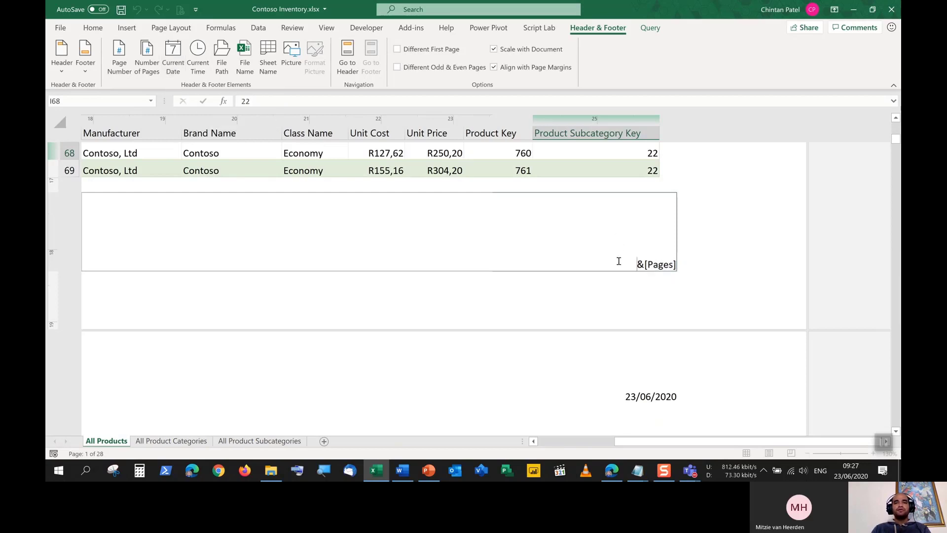
pyautogui.moveTo(645, 264); pyautogui.dragTo(679, 264)
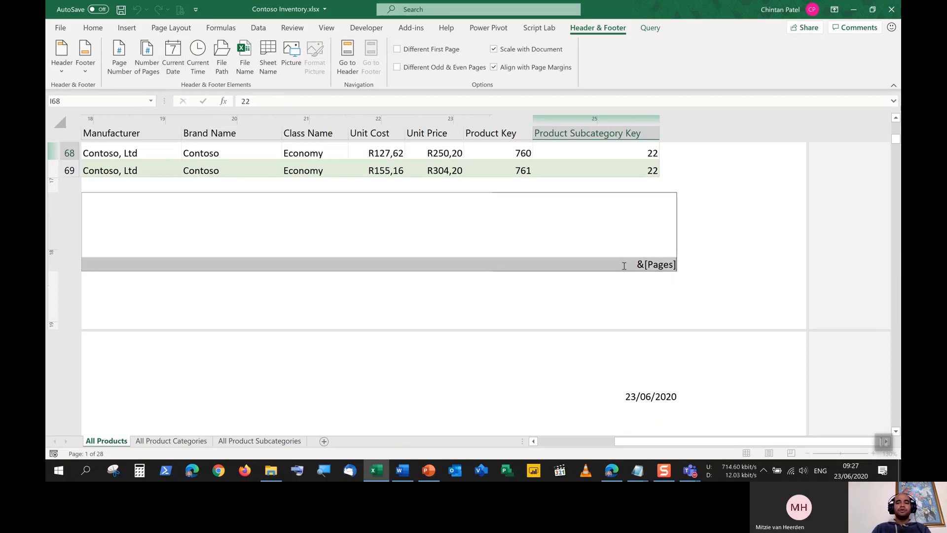
pyautogui.press('Delete')
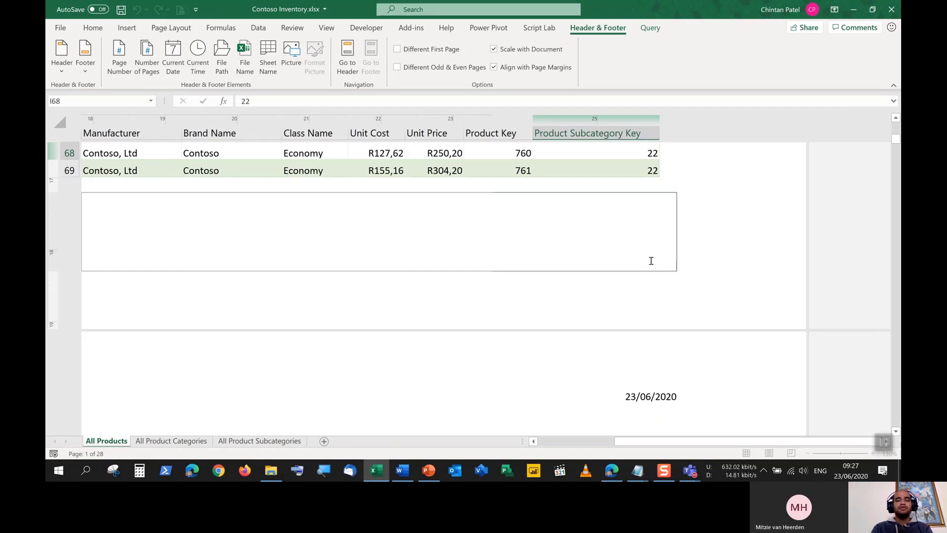
pyautogui.write('Page')
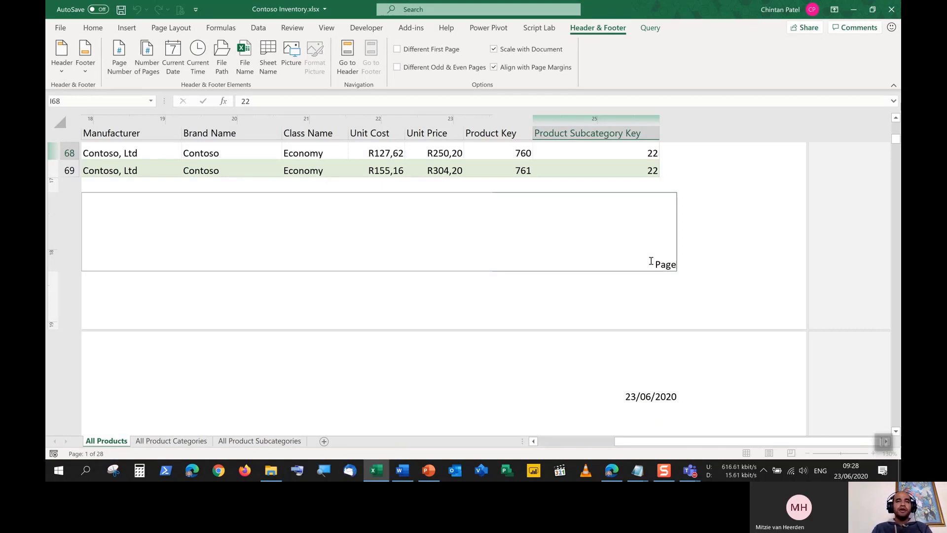
pyautogui.click(124, 73)
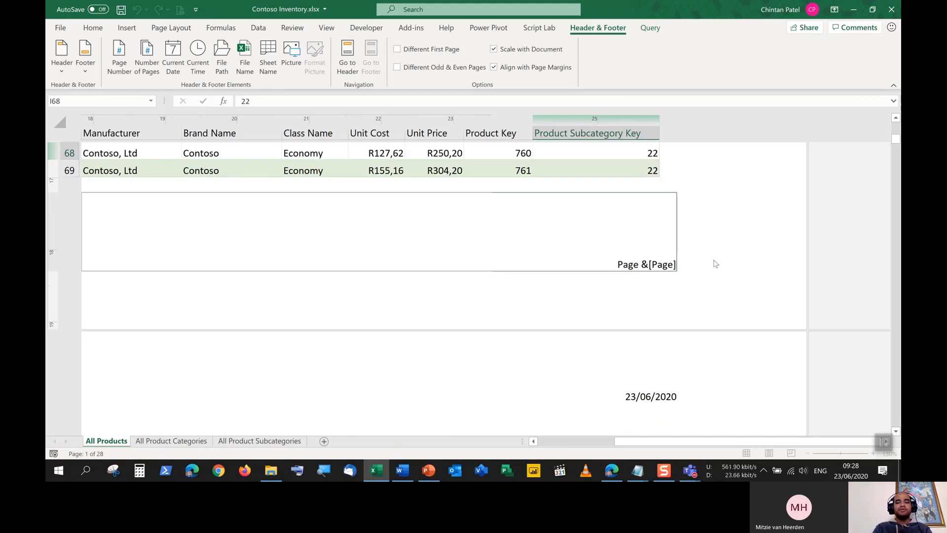
pyautogui.write('of')
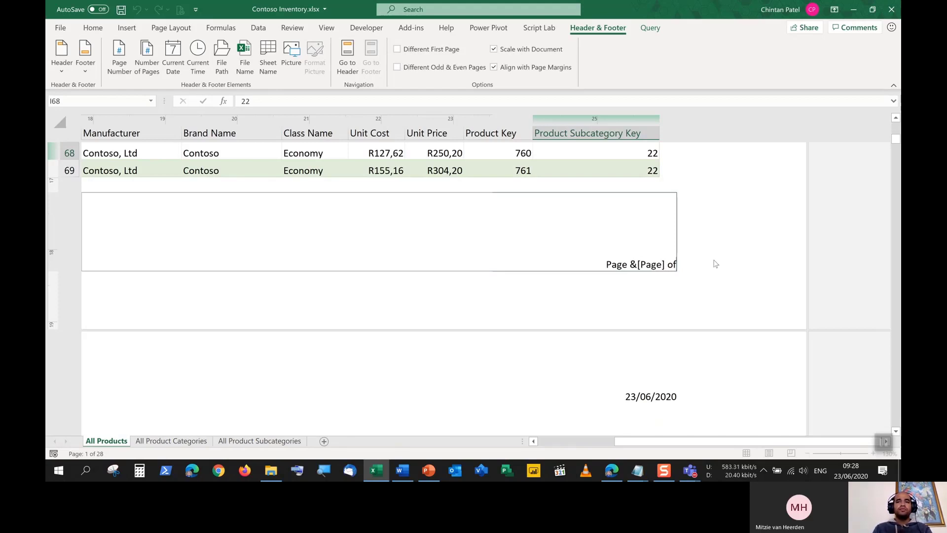
pyautogui.click(147, 55)
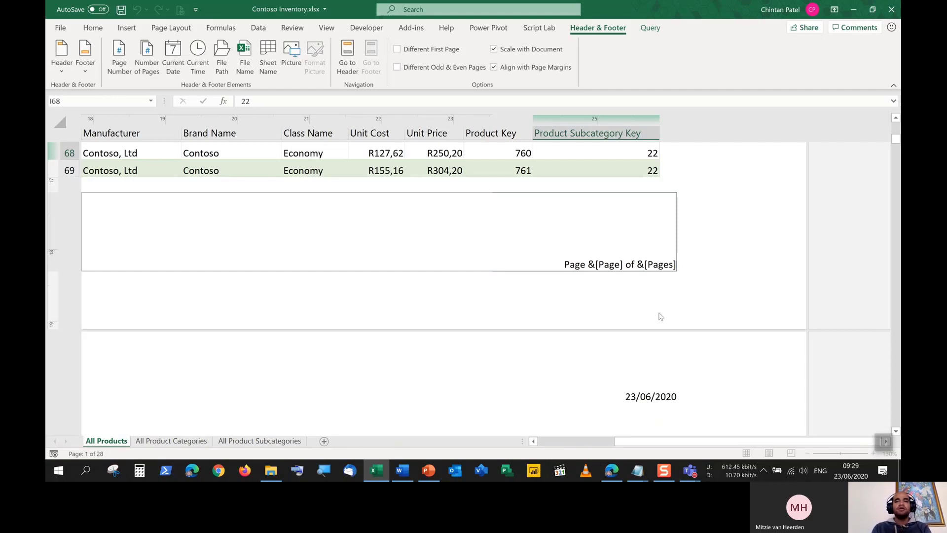
pyautogui.click(614, 170)
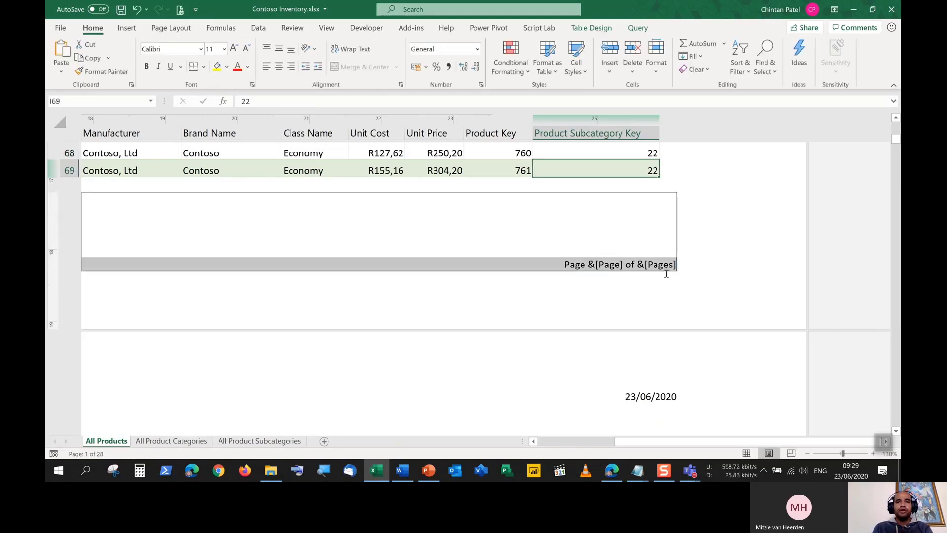
pyautogui.click(619, 229)
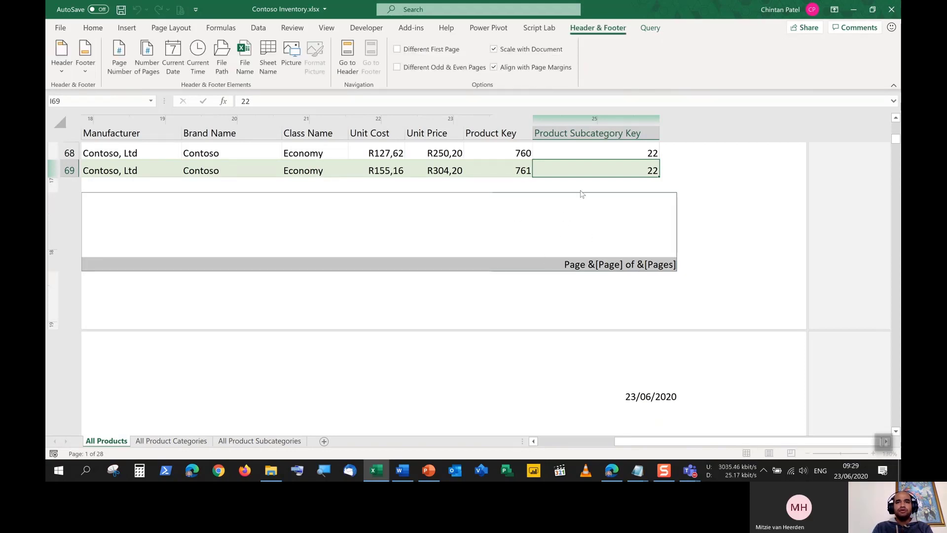
pyautogui.click(655, 281)
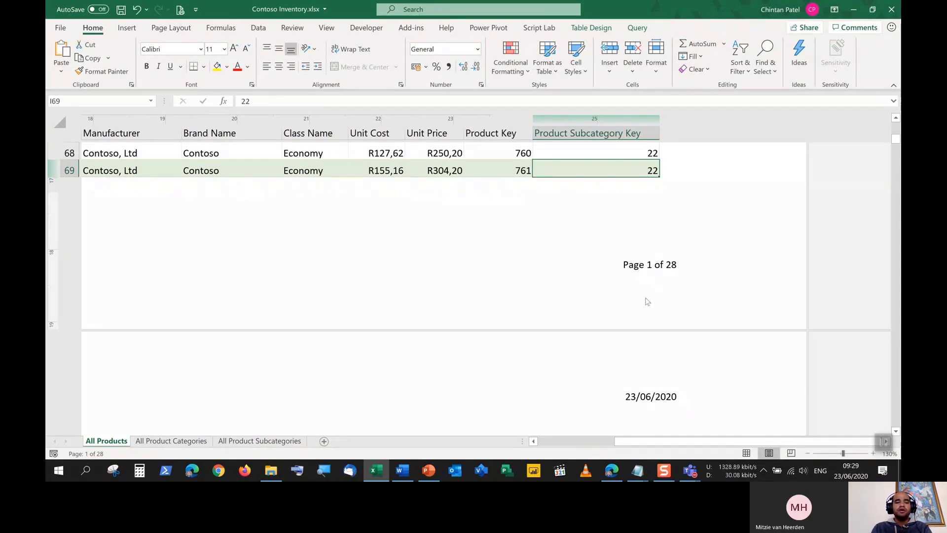
# Examine the right footers from page 1 through page 4 and the header sections above the Contoso Store Products title.
pyautogui.click(807, 452)
pyautogui.scroll(-12, 512, 319)
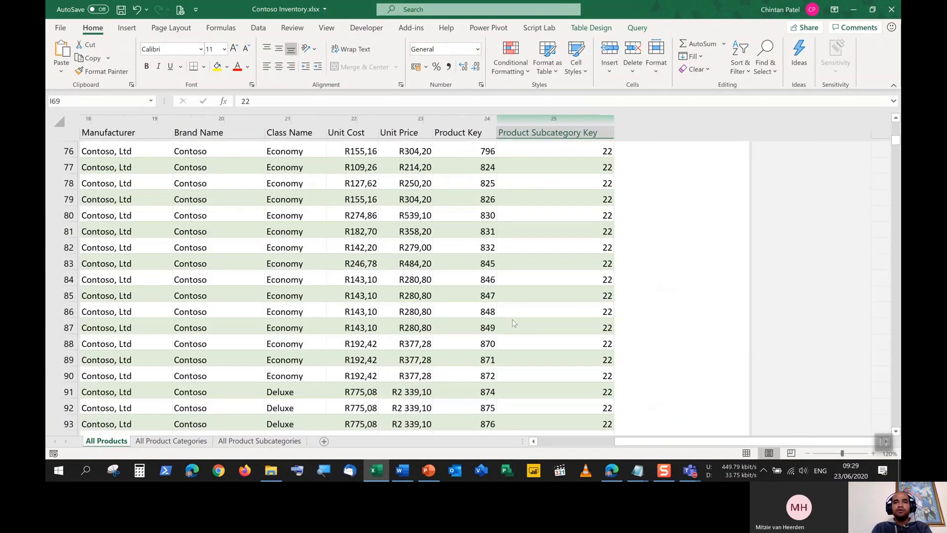
pyautogui.scroll(-10, 512, 320)
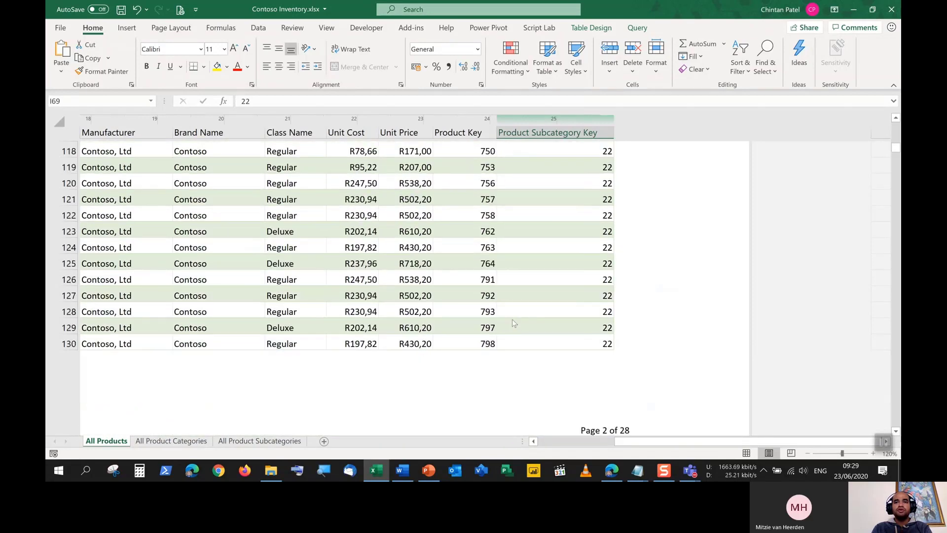
pyautogui.scroll(-3, 513, 319)
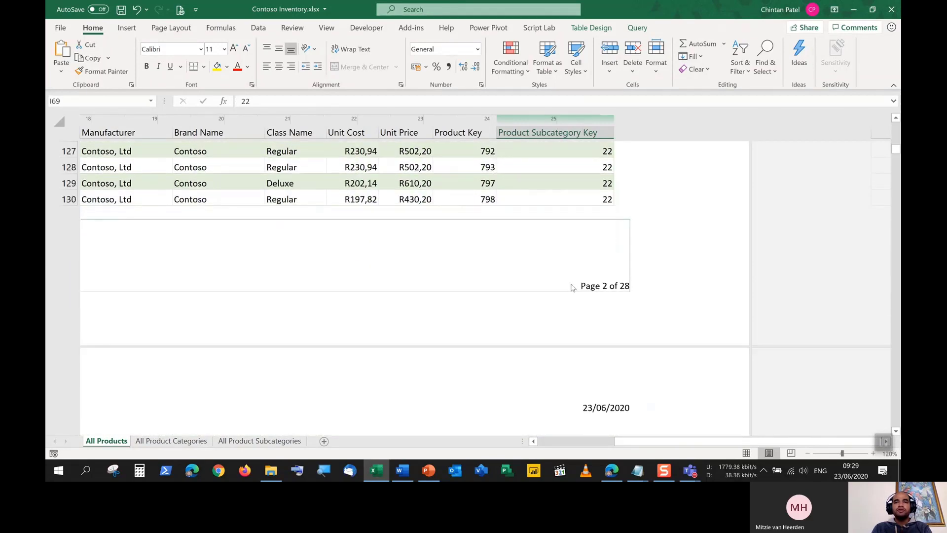
pyautogui.scroll(-18, 608, 302)
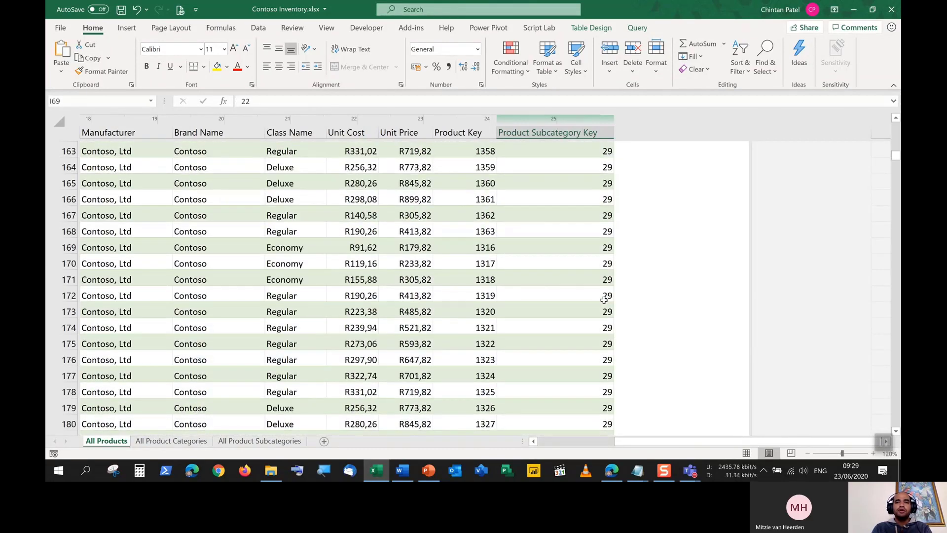
pyautogui.scroll(-4, 603, 299)
pyautogui.scroll(-11, 606, 306)
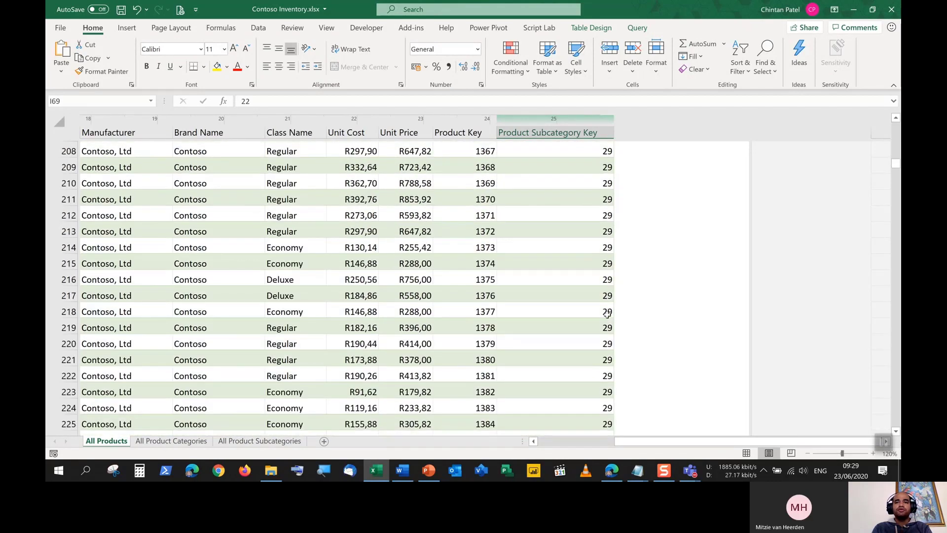
pyautogui.scroll(-7, 607, 313)
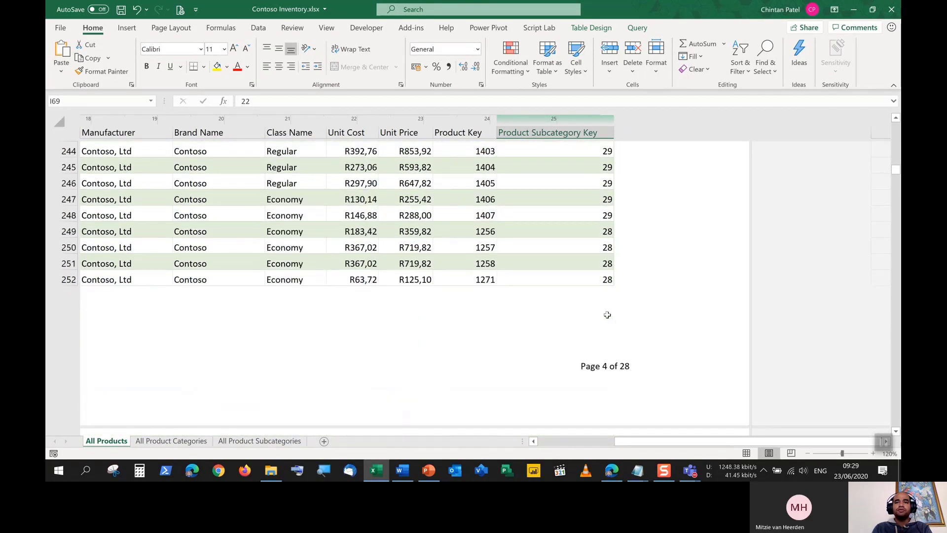
pyautogui.scroll(6, 604, 330)
pyautogui.scroll(20, 604, 330)
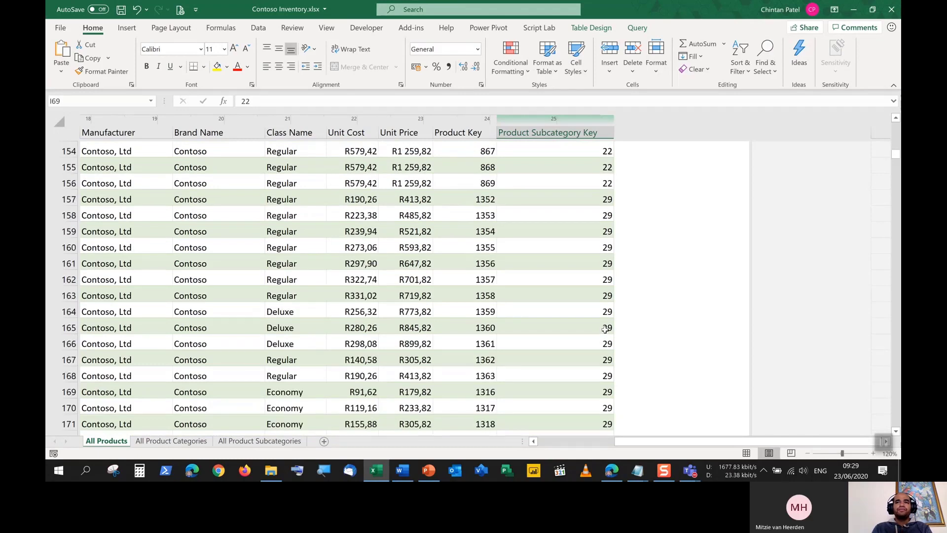
pyautogui.scroll(20, 604, 328)
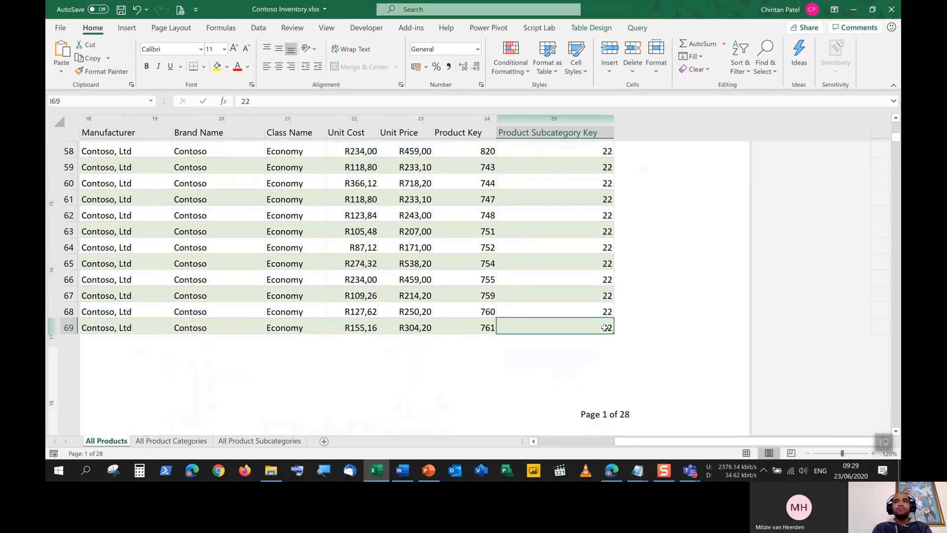
pyautogui.scroll(15, 605, 327)
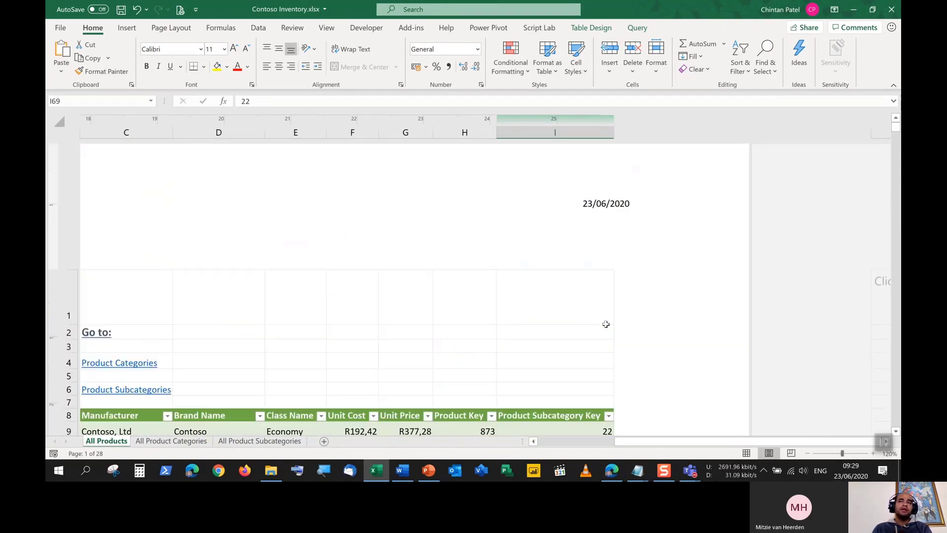
pyautogui.moveTo(621, 442); pyautogui.dragTo(543, 442)
pyautogui.keyDown('ctrl'); pyautogui.scroll(-2, 508, 350); pyautogui.keyUp('ctrl')
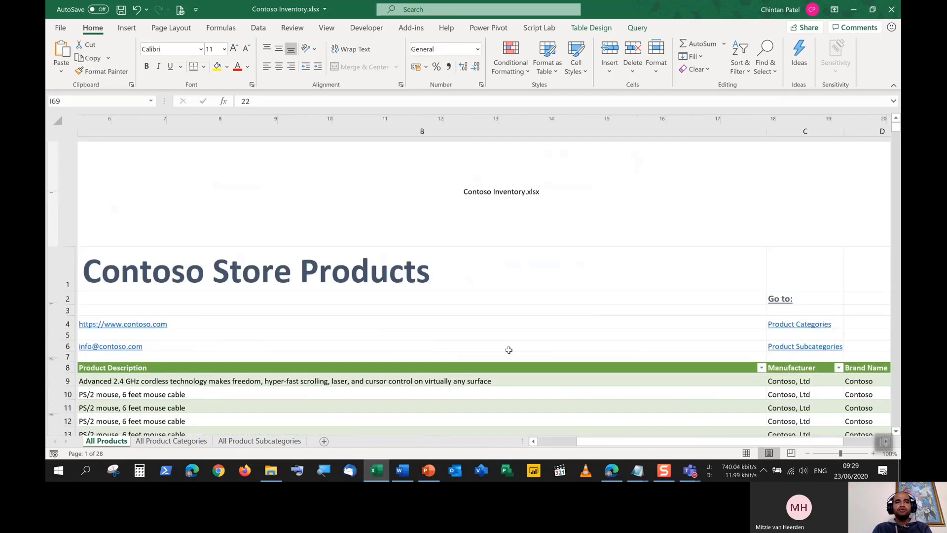
pyautogui.keyDown('ctrl'); pyautogui.scroll(-1, 508, 350); pyautogui.keyUp('ctrl')
pyautogui.keyDown('ctrl'); pyautogui.scroll(-1, 508, 349); pyautogui.keyUp('ctrl')
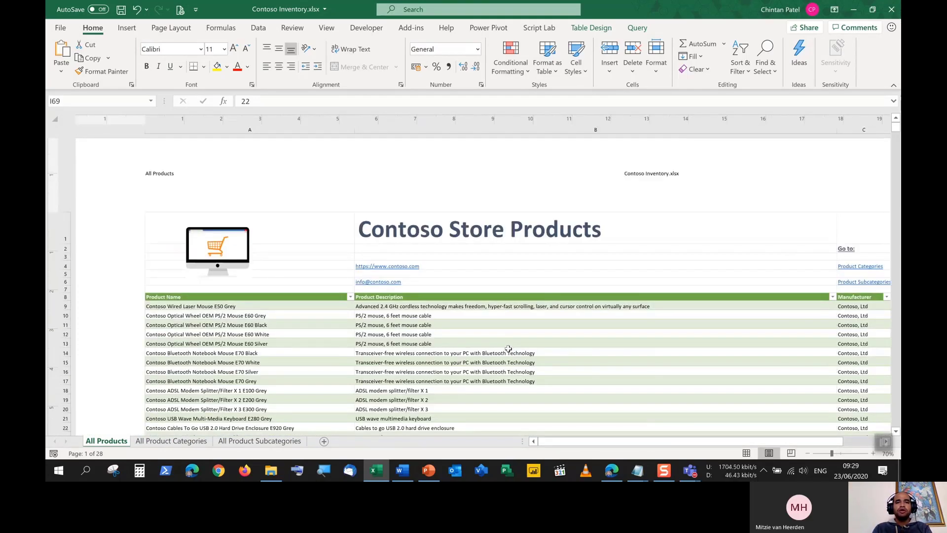
# Insert the File Path element in the centre footer section below row 69 and return to the cells.
pyautogui.scroll(-5, 509, 345)
pyautogui.scroll(-10, 509, 338)
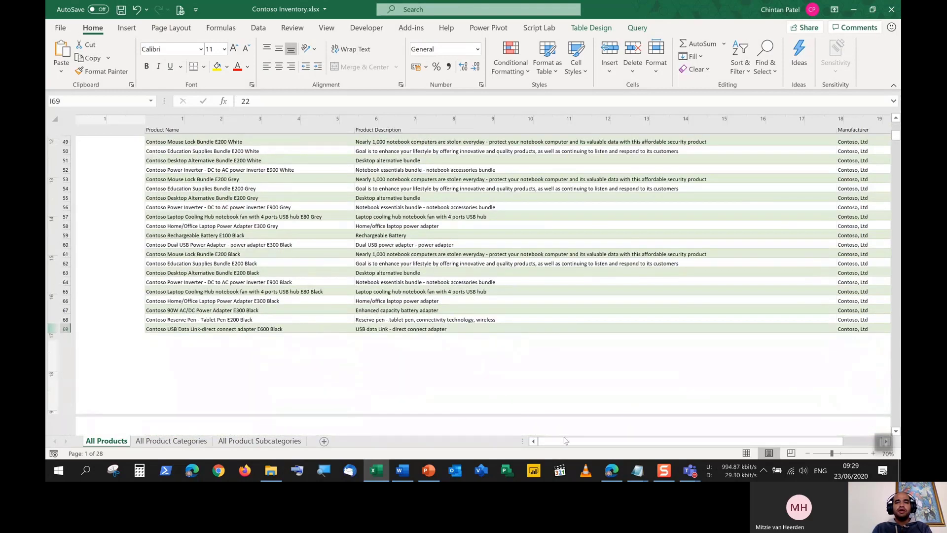
pyautogui.moveTo(563, 440); pyautogui.dragTo(604, 440)
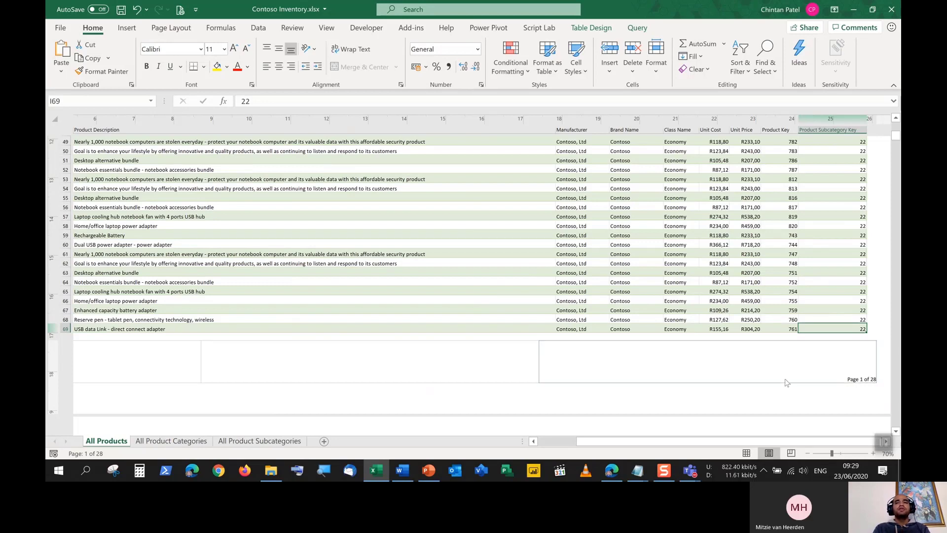
pyautogui.click(789, 378)
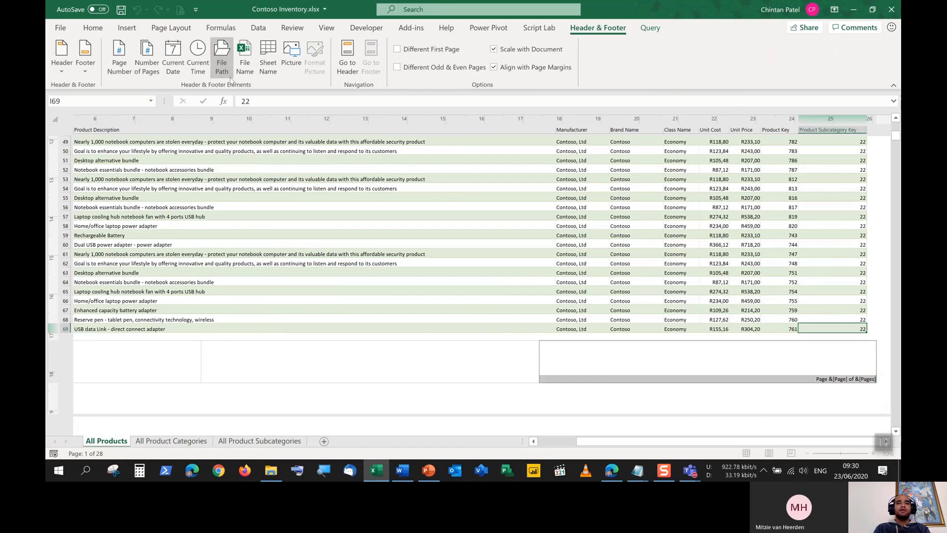
pyautogui.click(377, 366)
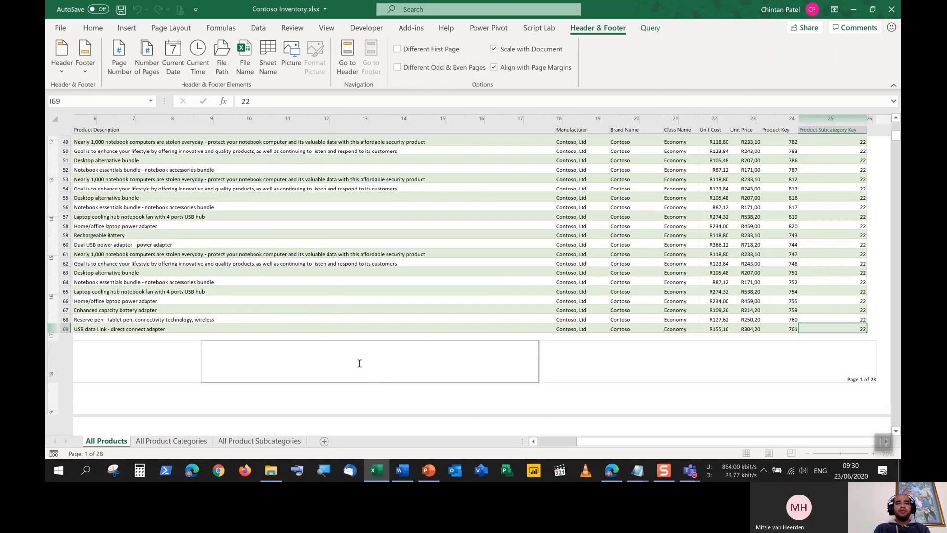
pyautogui.click(227, 69)
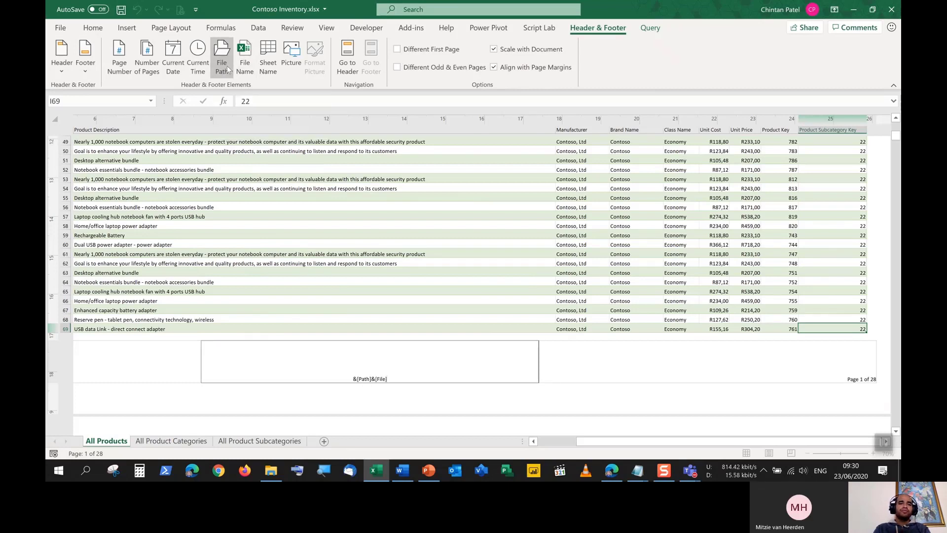
pyautogui.click(408, 309)
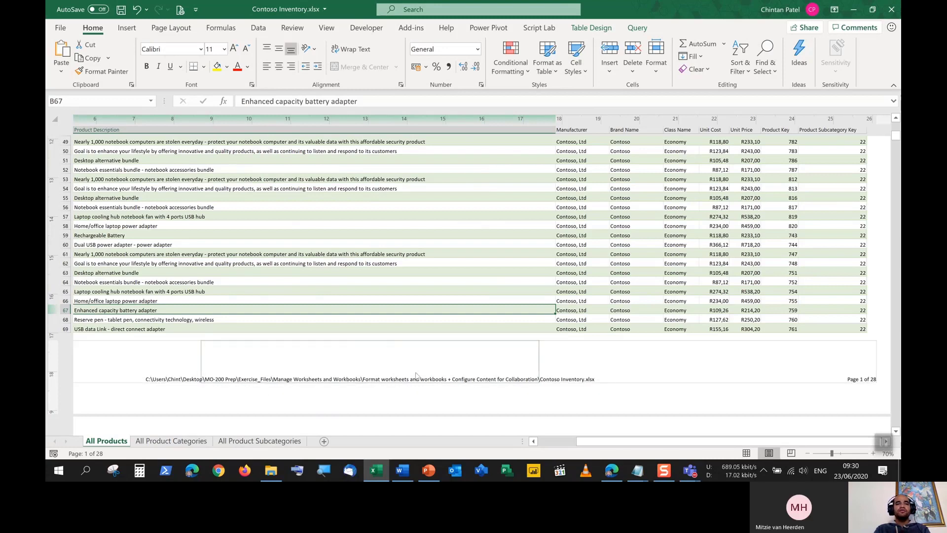
# Recheck the centre footer section's field code, then save and close the Contoso Inventory workbook.
pyautogui.click(388, 360)
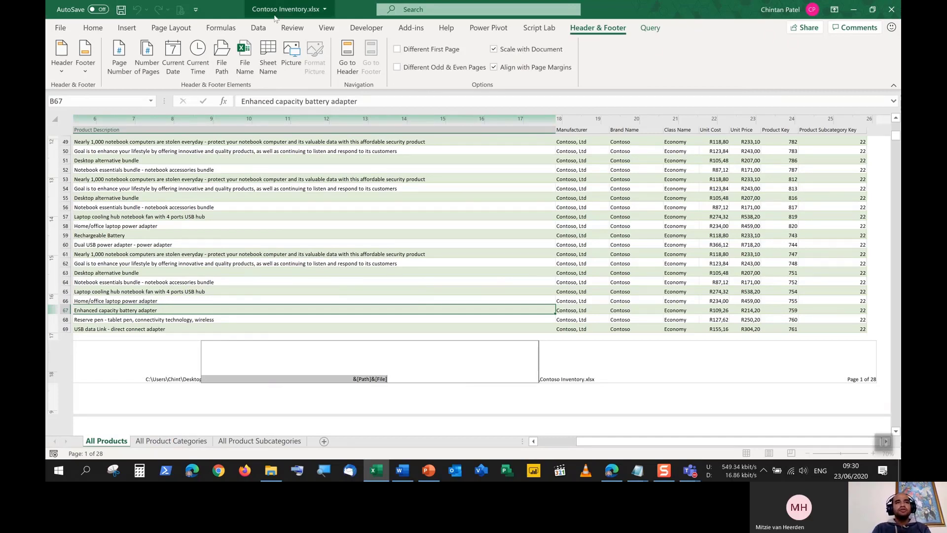
pyautogui.click(123, 13)
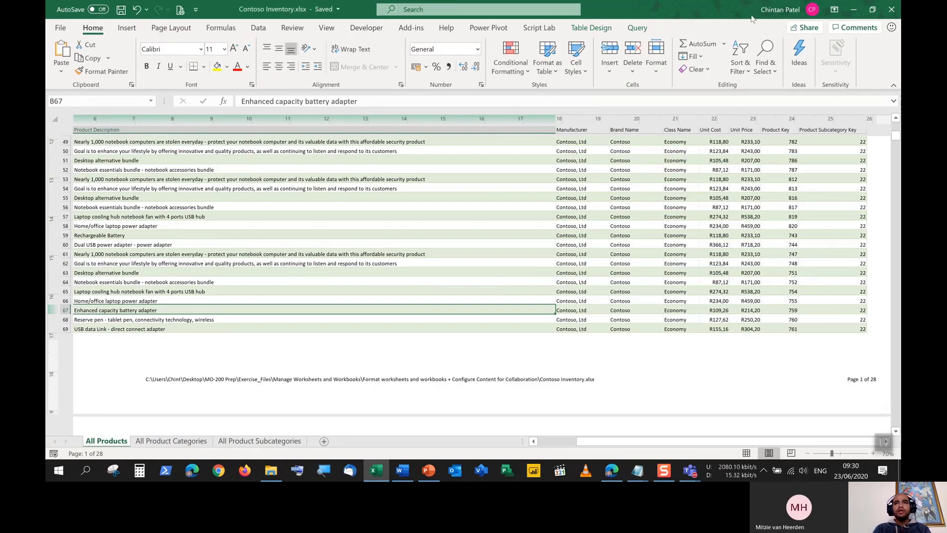
pyautogui.click(891, 9)
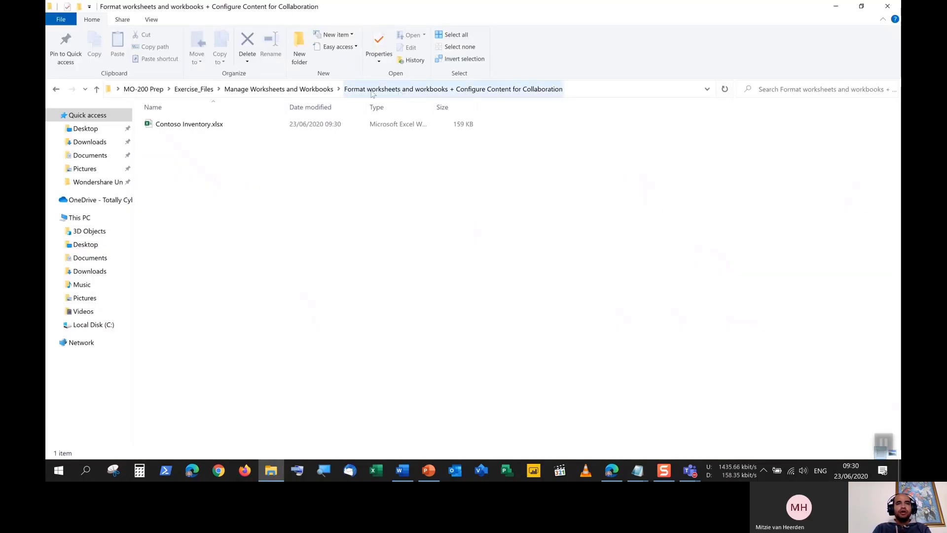
# Open Contoso Inventory.xlsx from the "Customize options, views and configure content for collaboration" folder and switch to the Microsoft Teams meeting window.
pyautogui.click(278, 89)
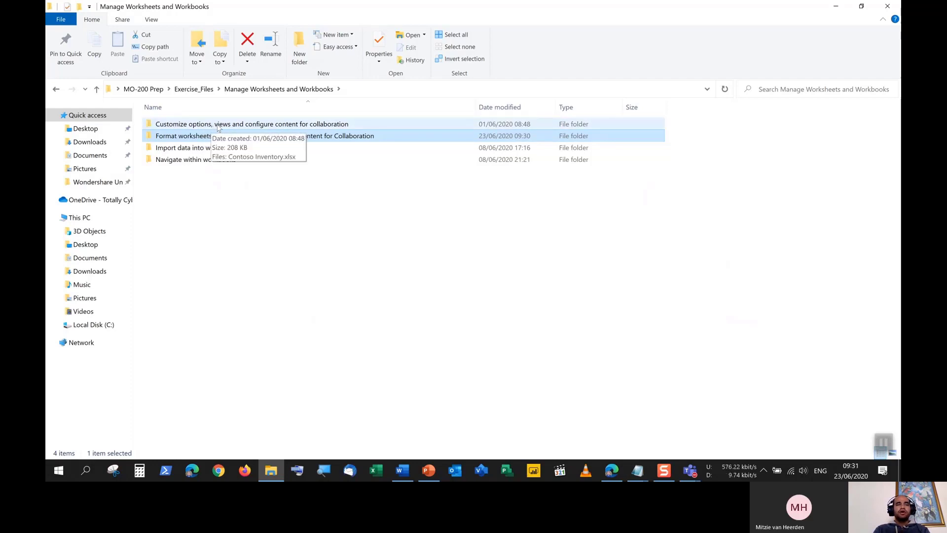
pyautogui.doubleClick(218, 127)
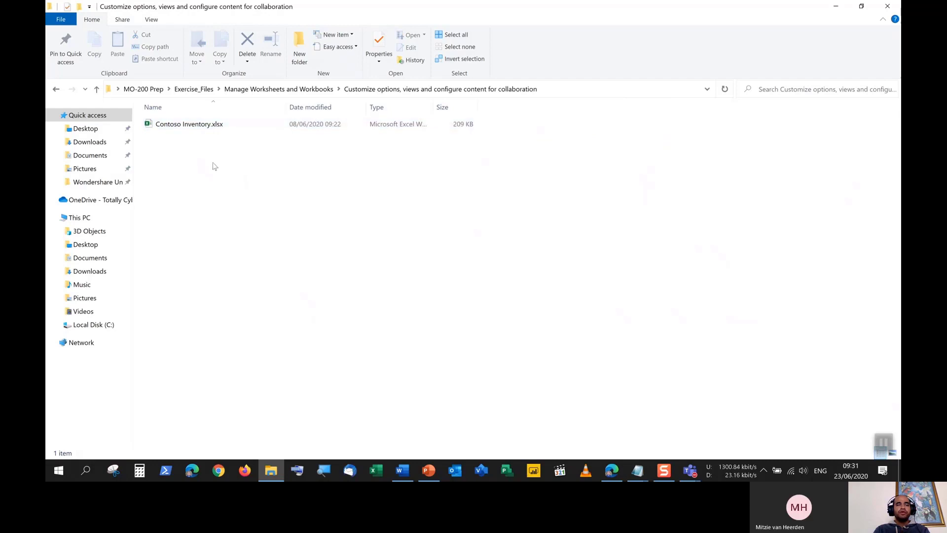
pyautogui.doubleClick(196, 126)
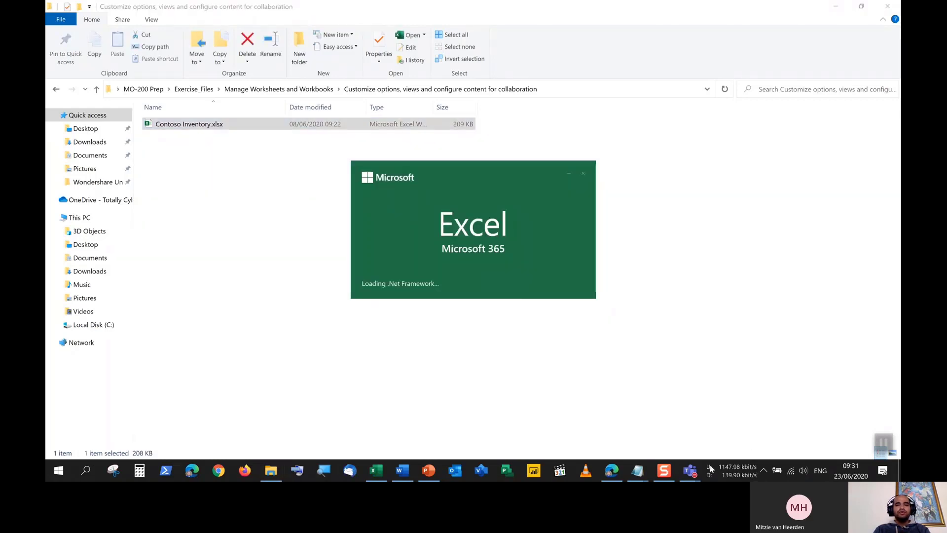
pyautogui.moveTo(699, 476)
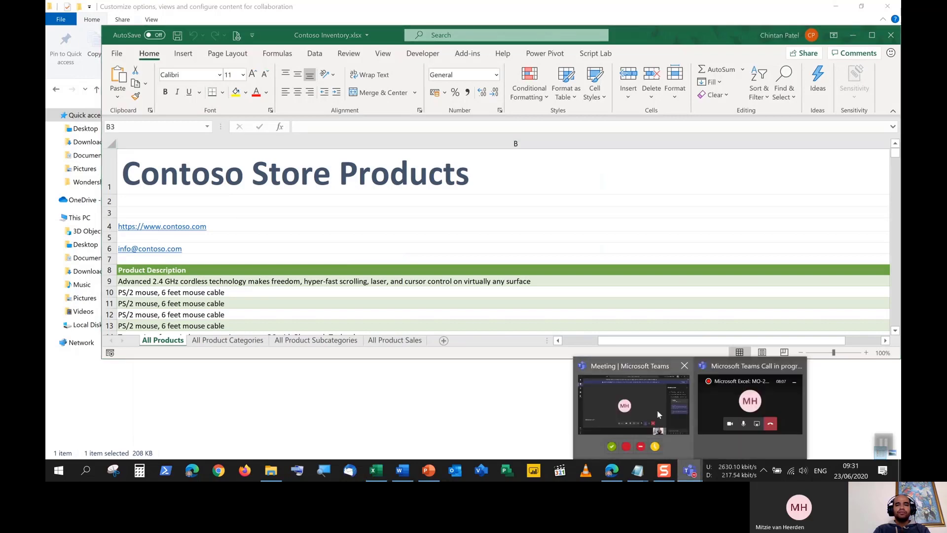
pyautogui.click(658, 413)
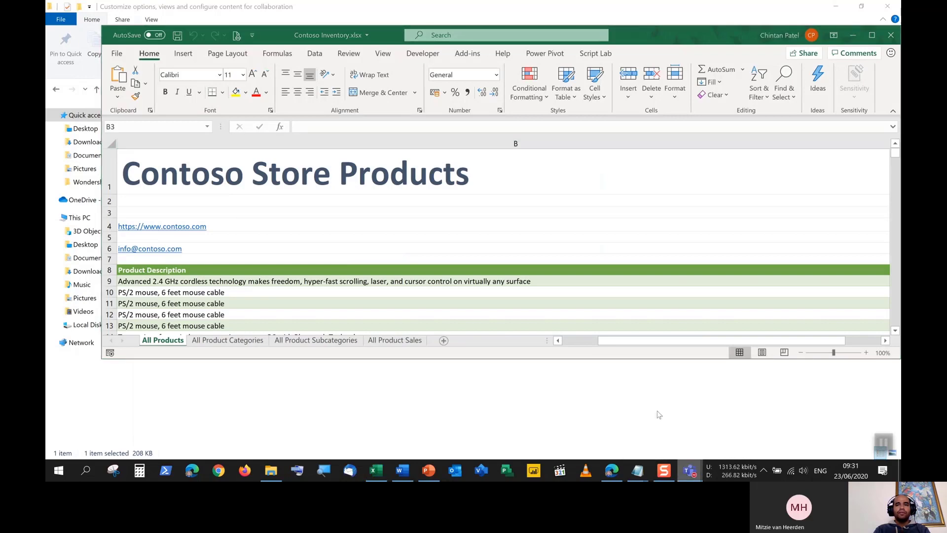
# Minimize the Microsoft Teams meeting window and bring the Product Name column of Contoso Inventory into view.
pyautogui.click(590, 373)
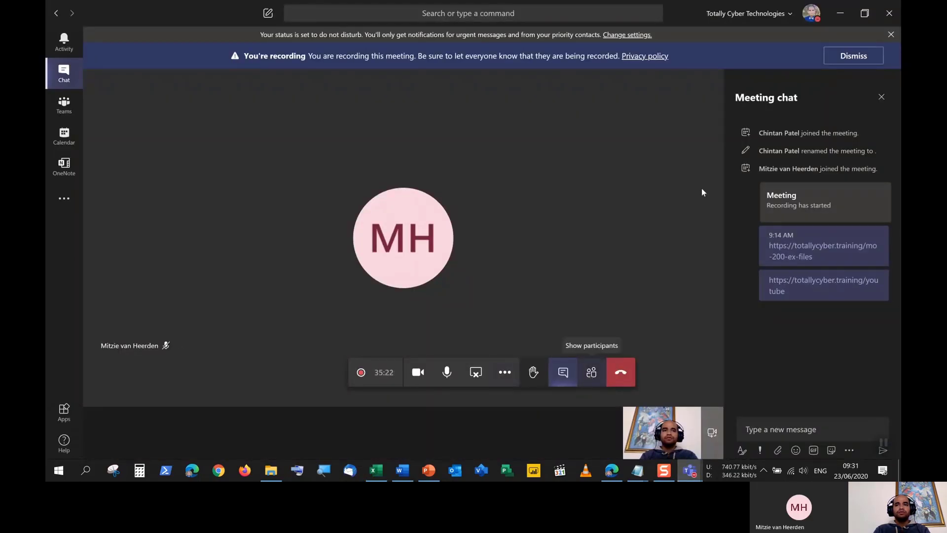
pyautogui.click(840, 15)
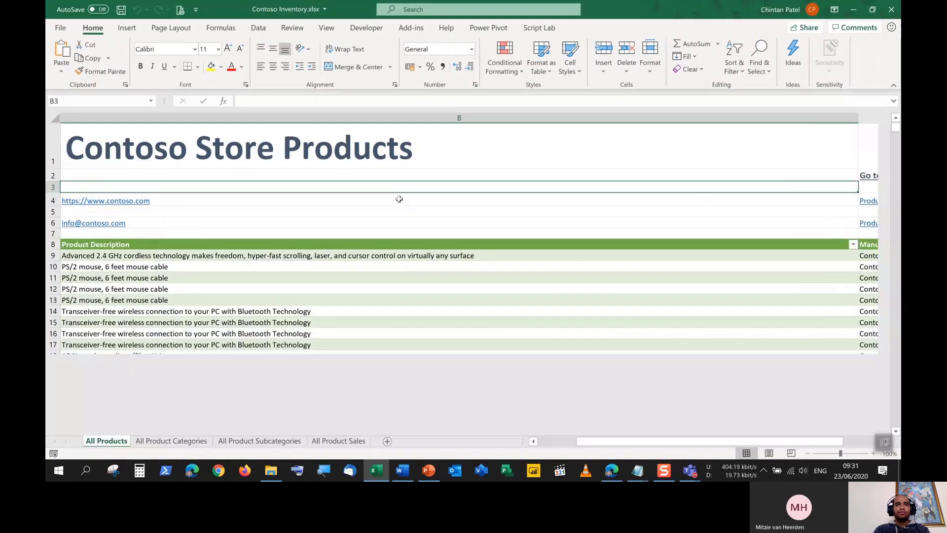
pyautogui.moveTo(624, 440); pyautogui.dragTo(521, 435)
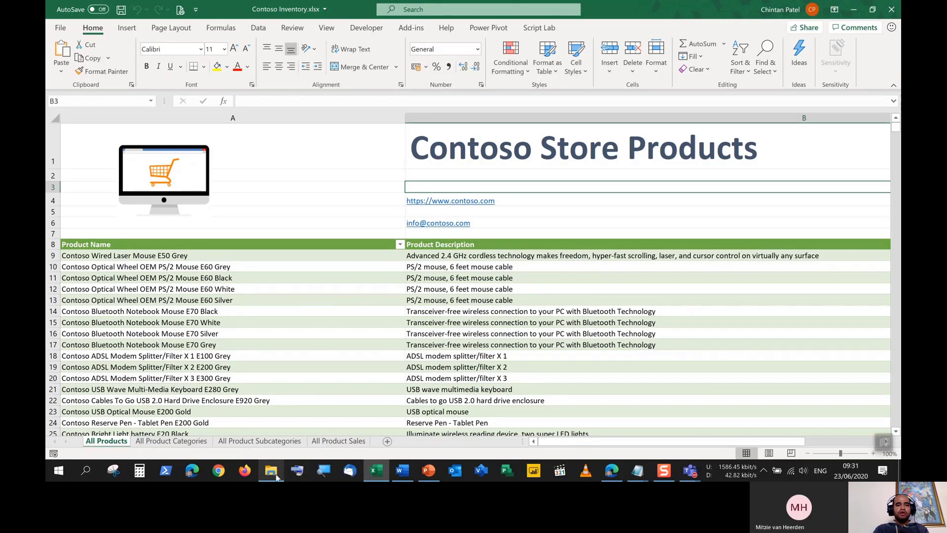
# Open mo-200-microsoft-excel-2019-skills-measured.pdf from the MO-200 Prep folder, review the Customize options and views objectives, and return to the Contoso Inventory workbook.
pyautogui.moveTo(277, 476)
pyautogui.click(271, 414)
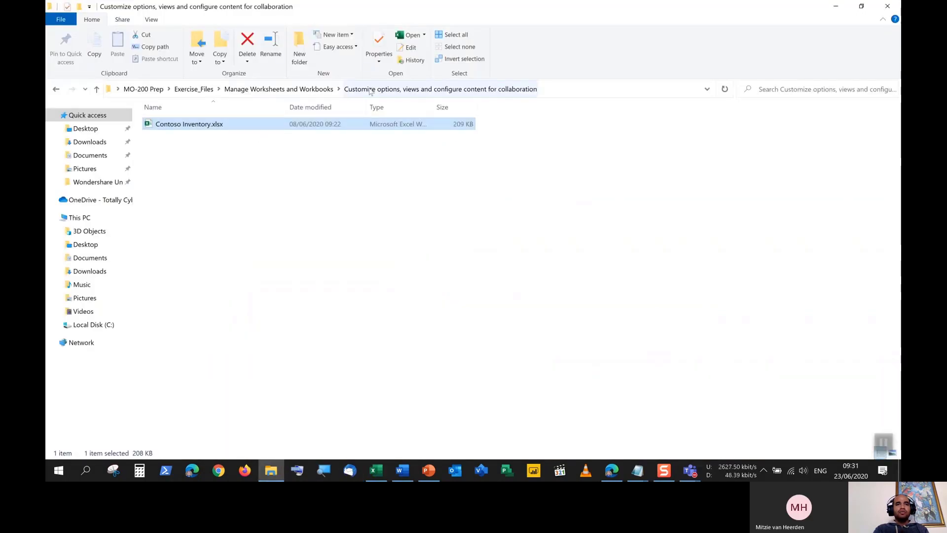
pyautogui.click(302, 89)
pyautogui.click(193, 89)
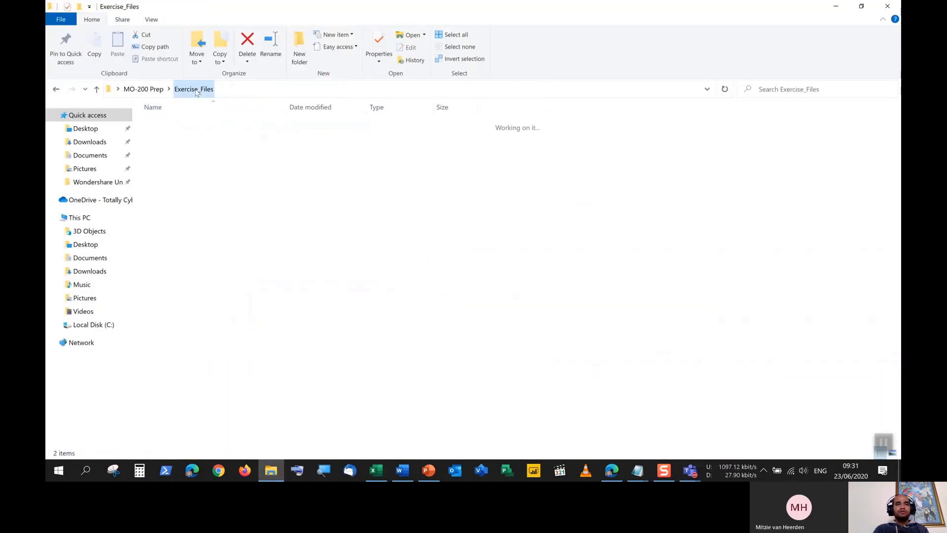
pyautogui.click(143, 89)
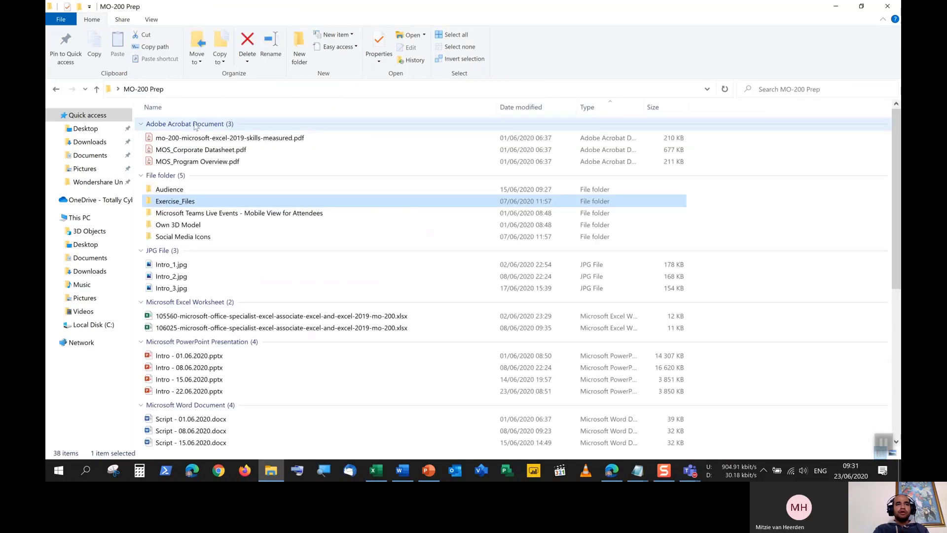
pyautogui.doubleClick(195, 139)
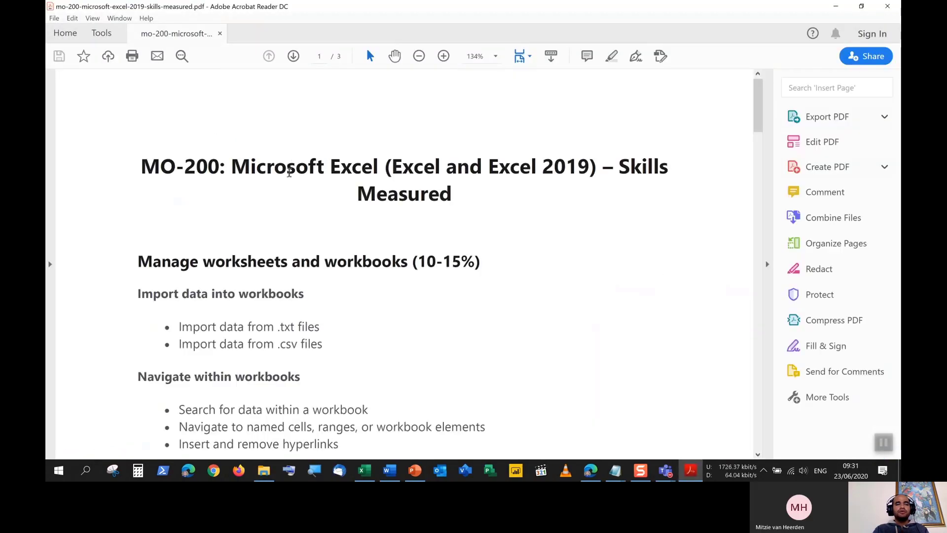
pyautogui.scroll(-3, 285, 180)
pyautogui.scroll(-5, 285, 180)
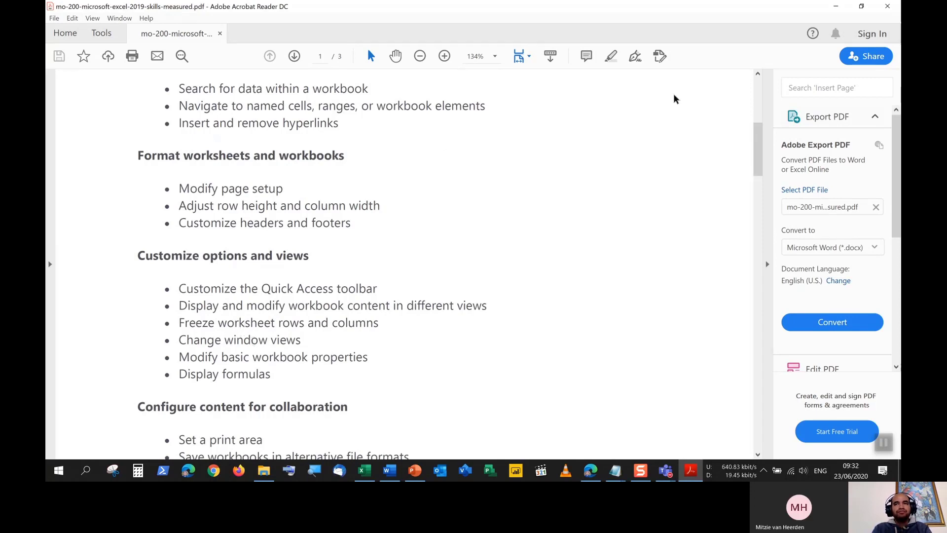
pyautogui.click(835, 7)
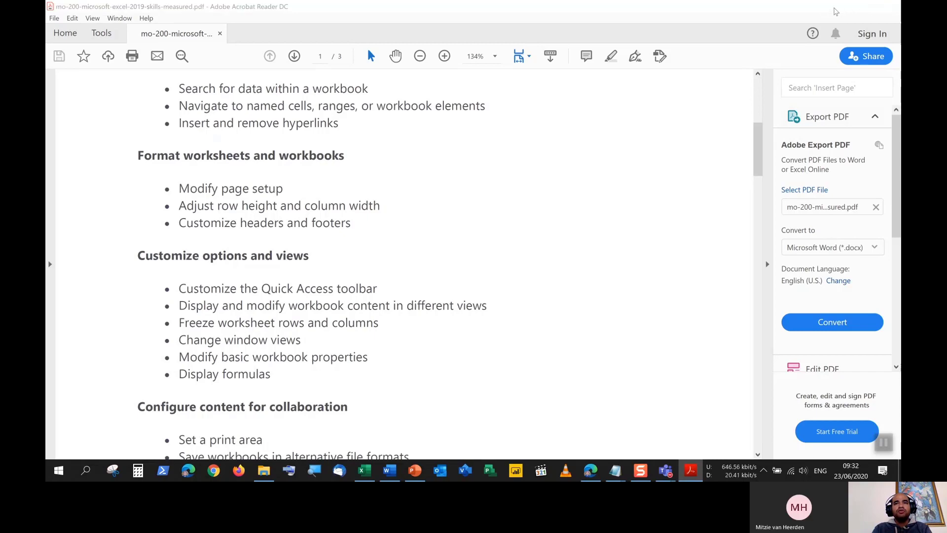
pyautogui.click(835, 6)
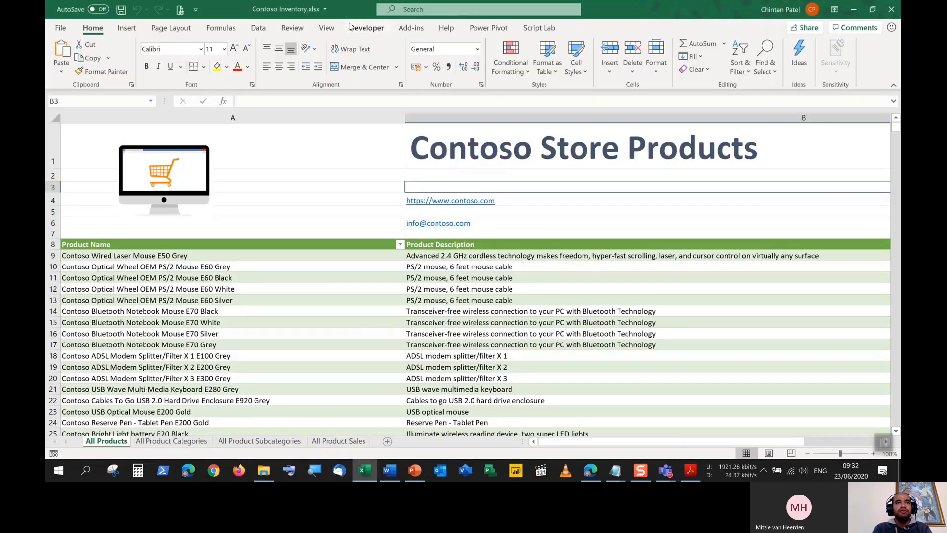
# Examine the magnification choices in the Zoom dialog and dismiss it without applying a change.
pyautogui.click(327, 28)
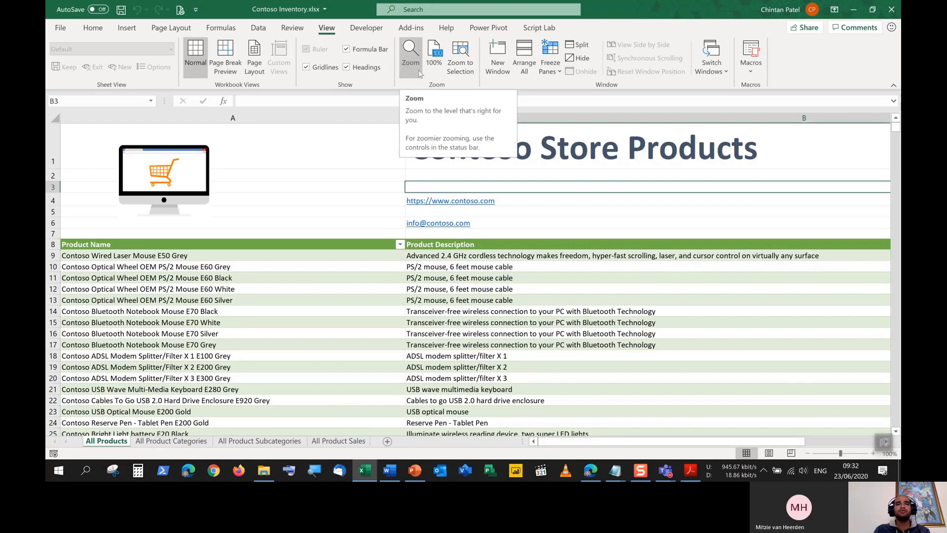
pyautogui.click(411, 57)
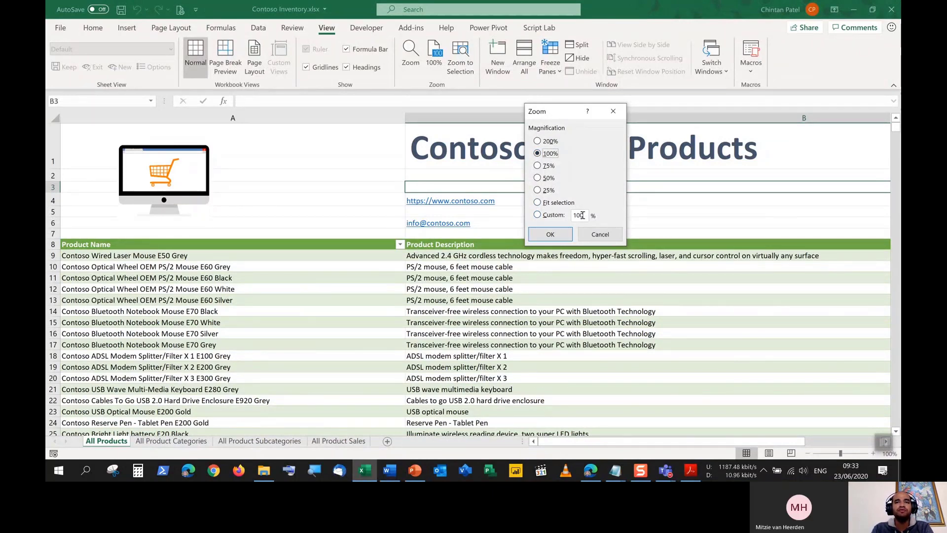
pyautogui.click(604, 239)
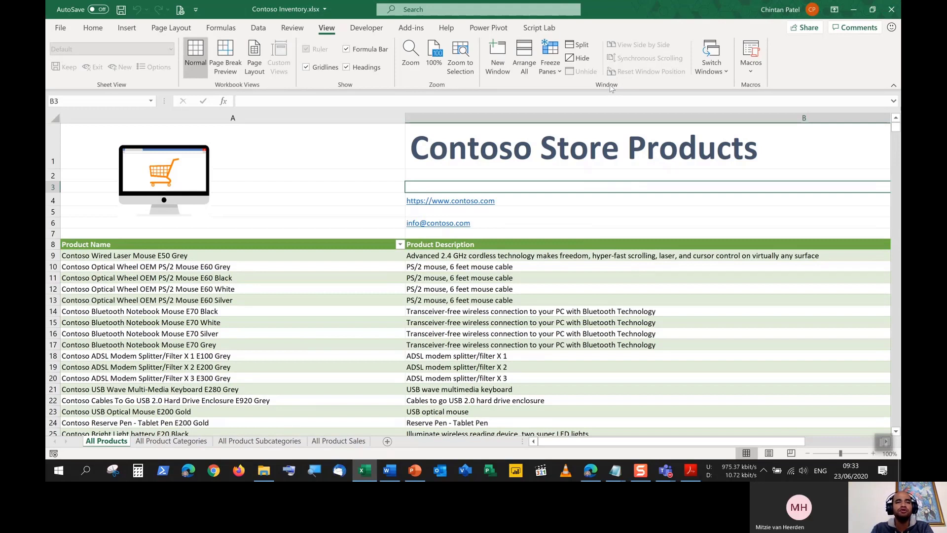
# Open Contoso Products.xlsx from the Import data into workbooks folder under Manage Worksheets and Workbooks, and enable its external data connections.
pyautogui.moveTo(264, 473)
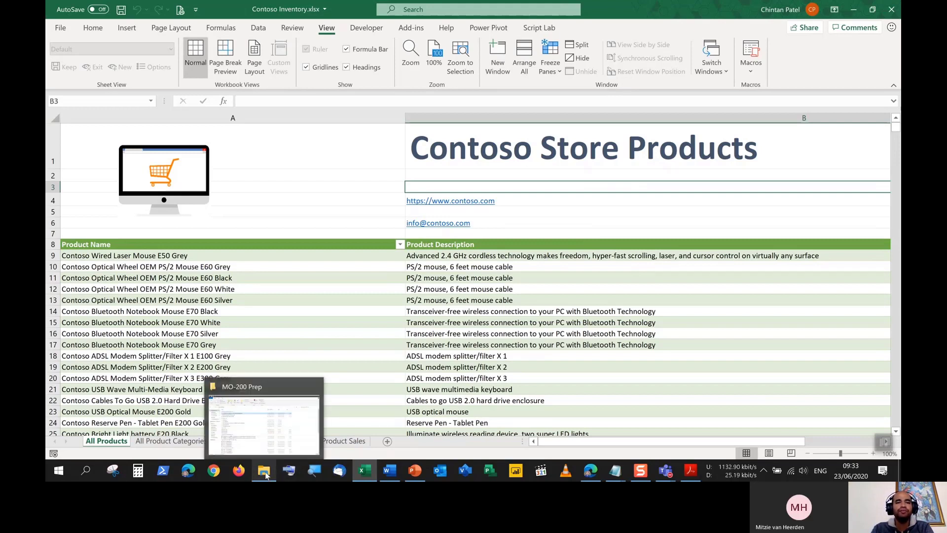
pyautogui.click(264, 424)
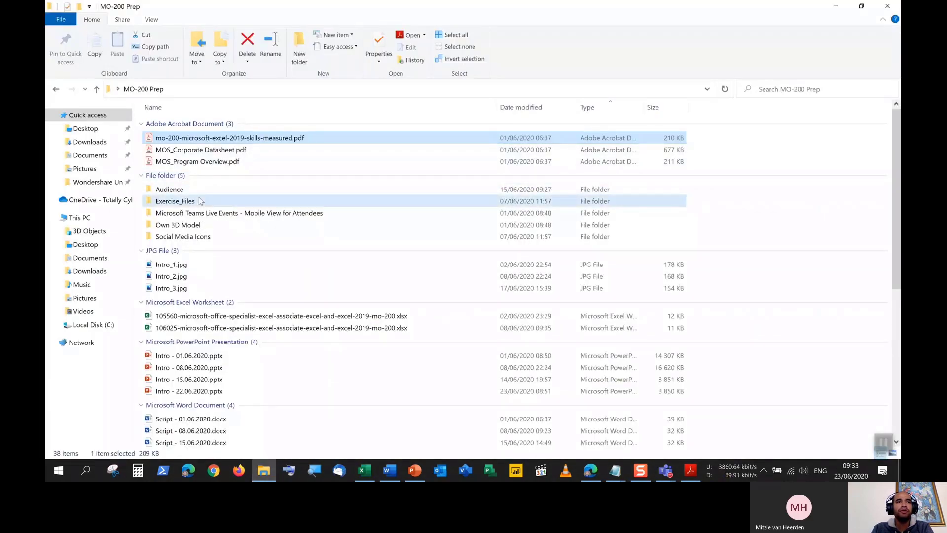
pyautogui.doubleClick(175, 201)
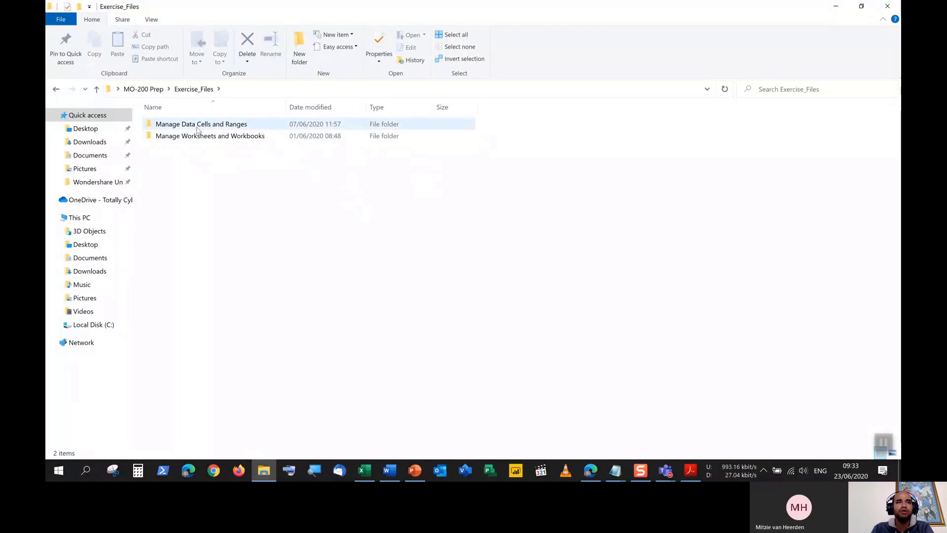
pyautogui.click(200, 137)
pyautogui.doubleClick(200, 138)
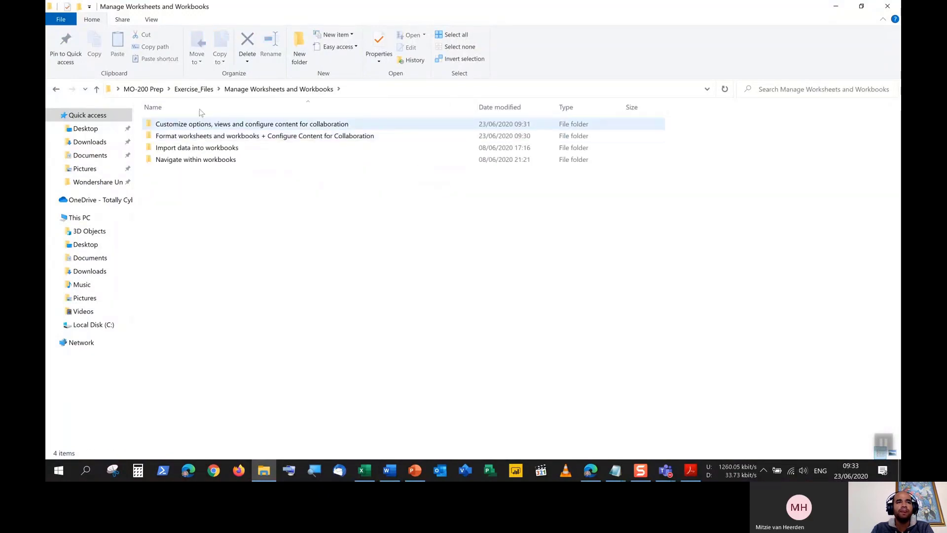
pyautogui.doubleClick(214, 148)
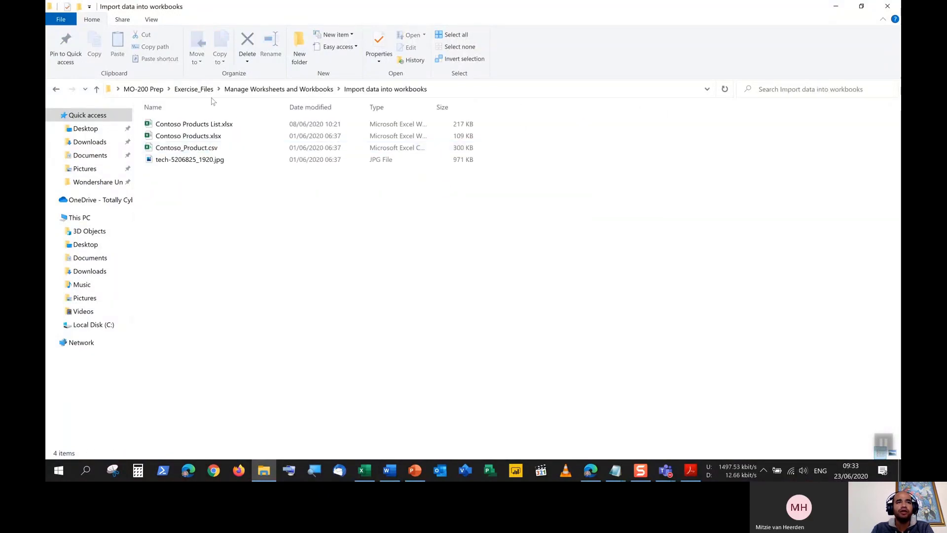
pyautogui.doubleClick(209, 137)
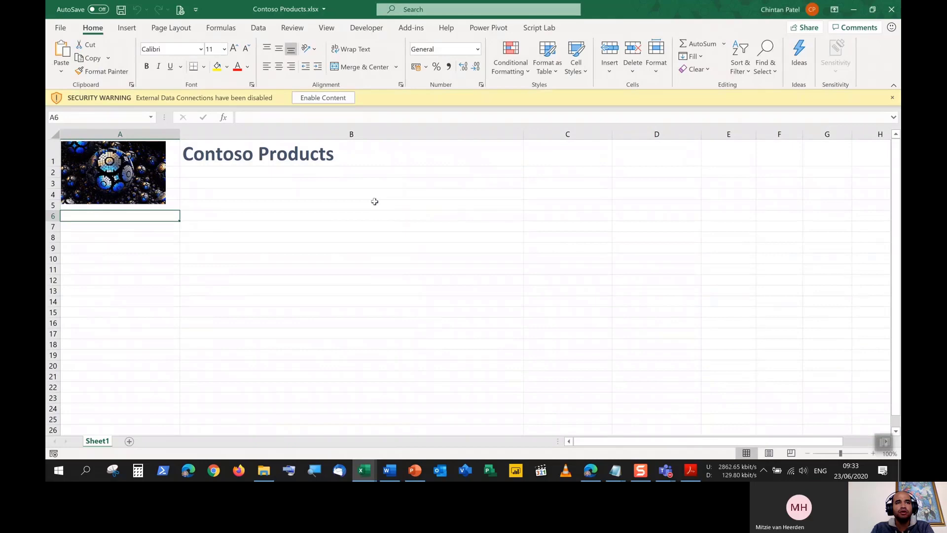
pyautogui.click(333, 99)
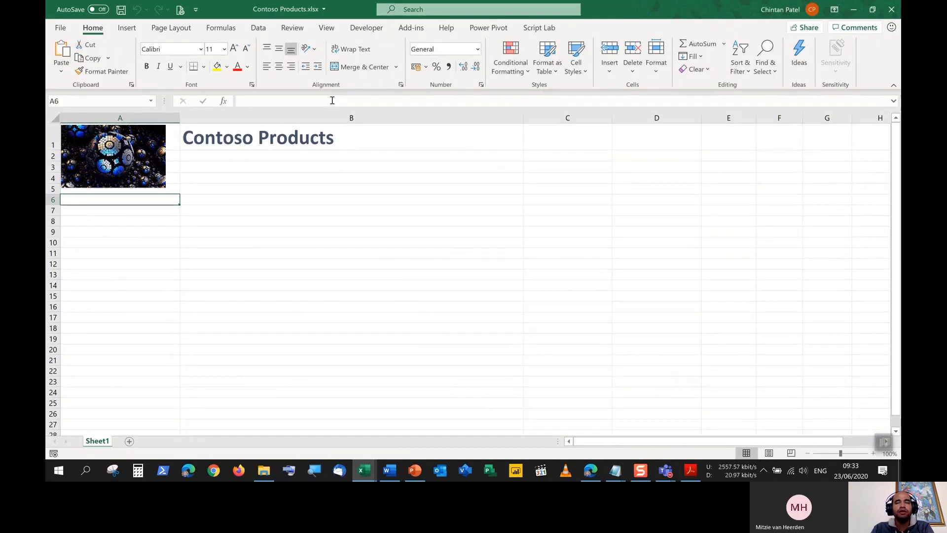
# Minimize the Contoso Products workbook and preview both open Excel windows, returning to Contoso Inventory.
pyautogui.click(853, 10)
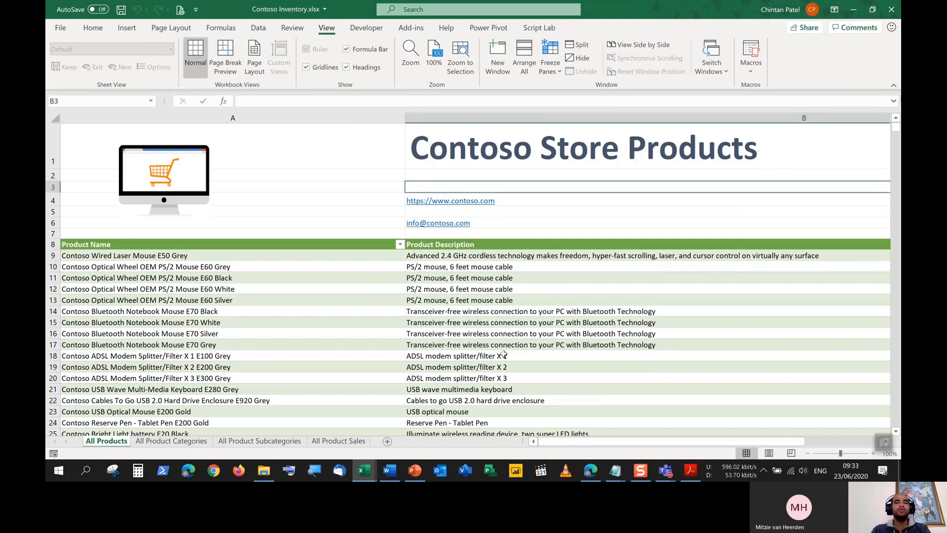
pyautogui.click(361, 469)
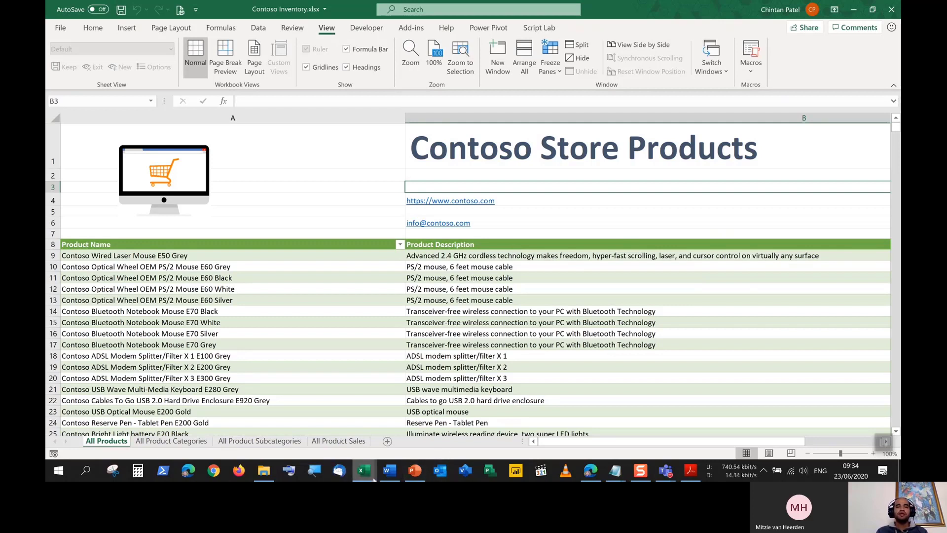
pyautogui.moveTo(374, 478)
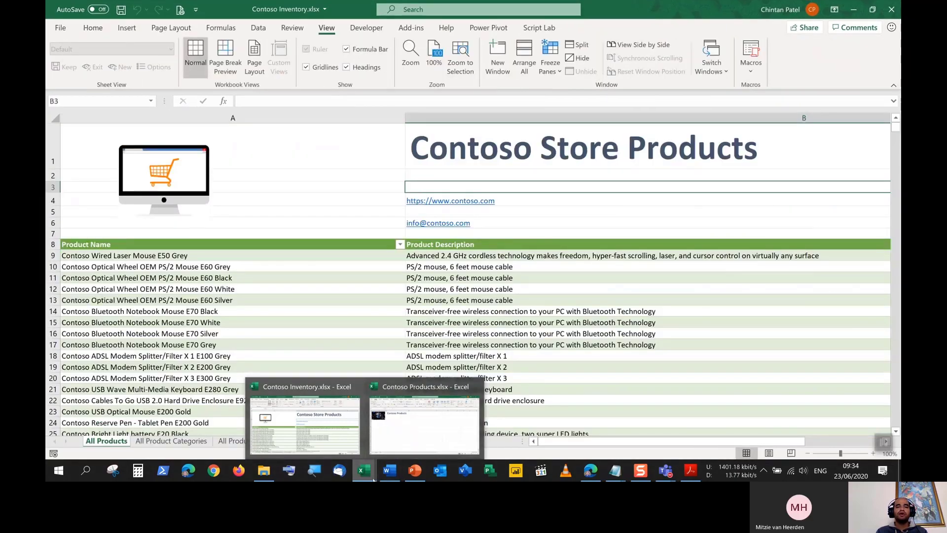
pyautogui.moveTo(408, 434)
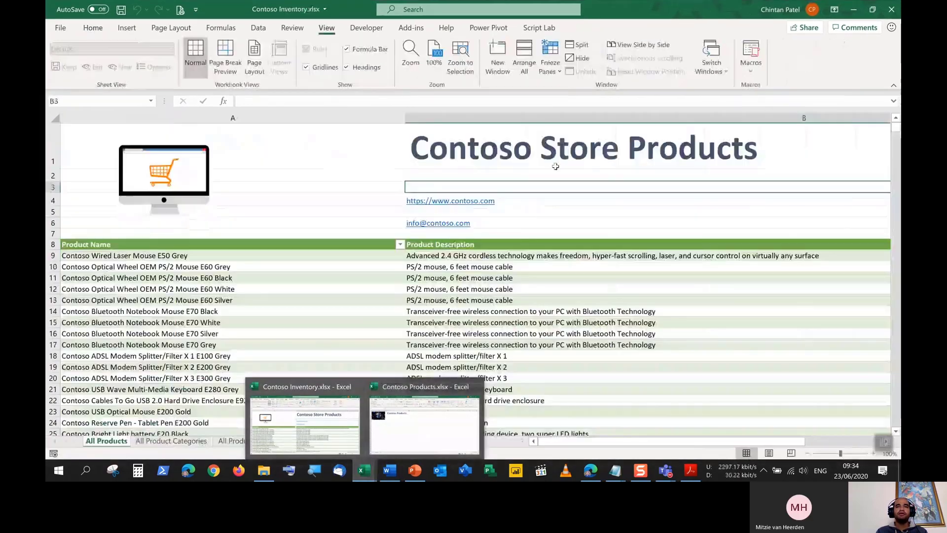
pyautogui.click(305, 424)
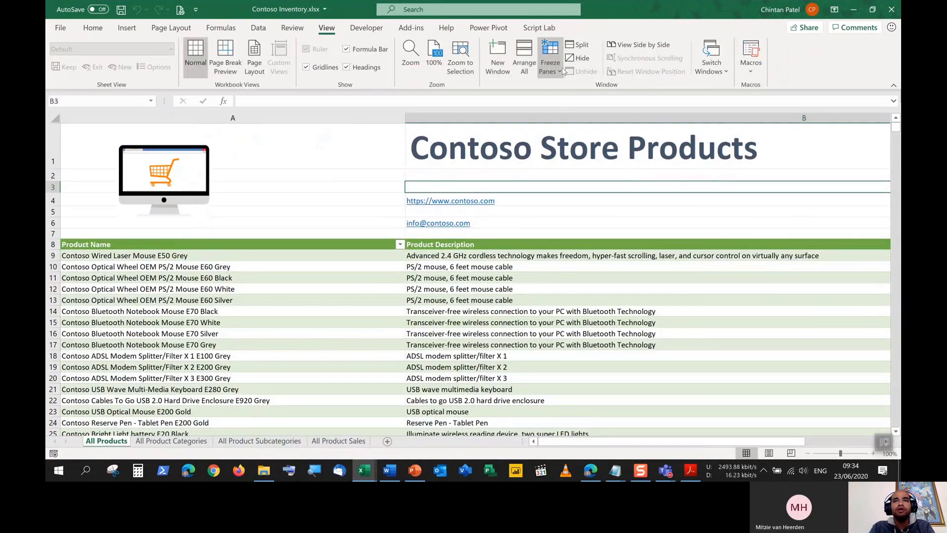
# Use Switch Windows to alternate twice between the Contoso Products and Contoso Inventory workbooks, ending on Contoso Inventory.
pyautogui.click(714, 64)
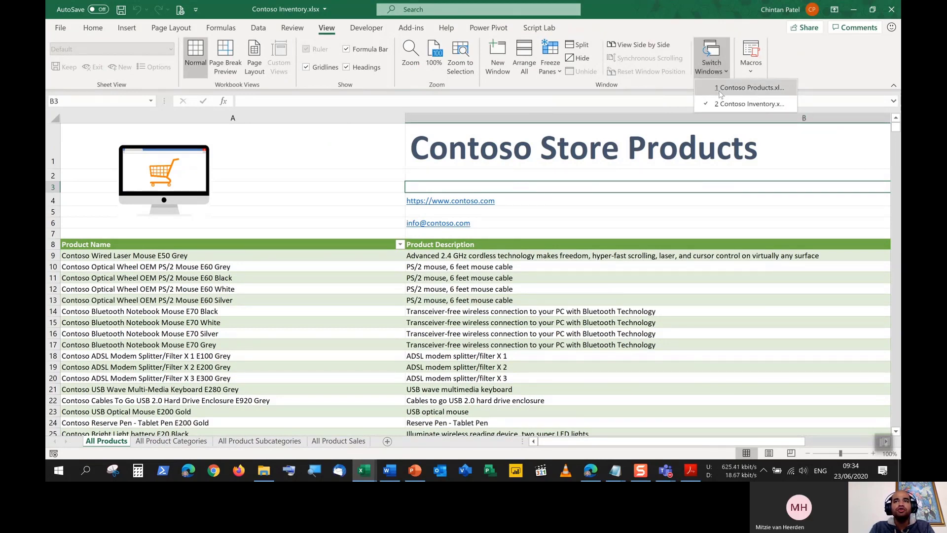
pyautogui.click(721, 88)
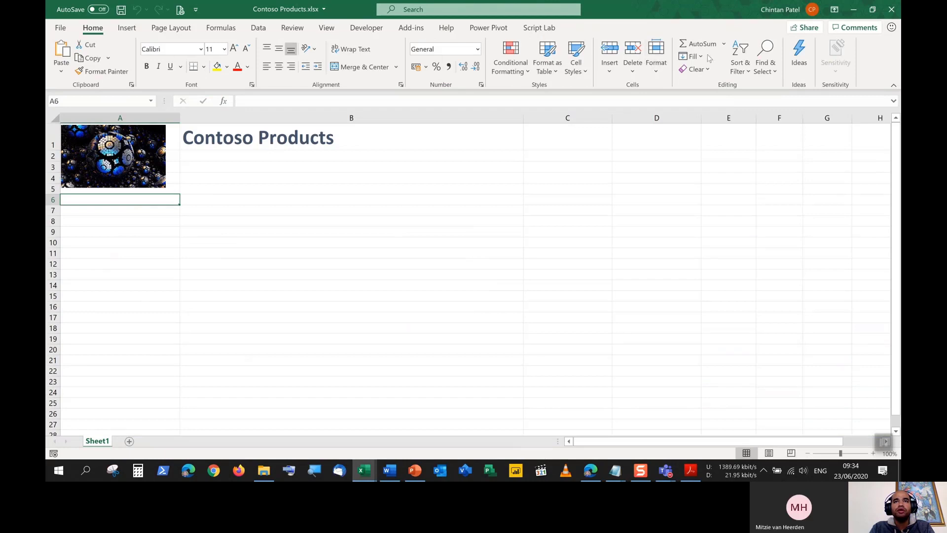
pyautogui.click(326, 28)
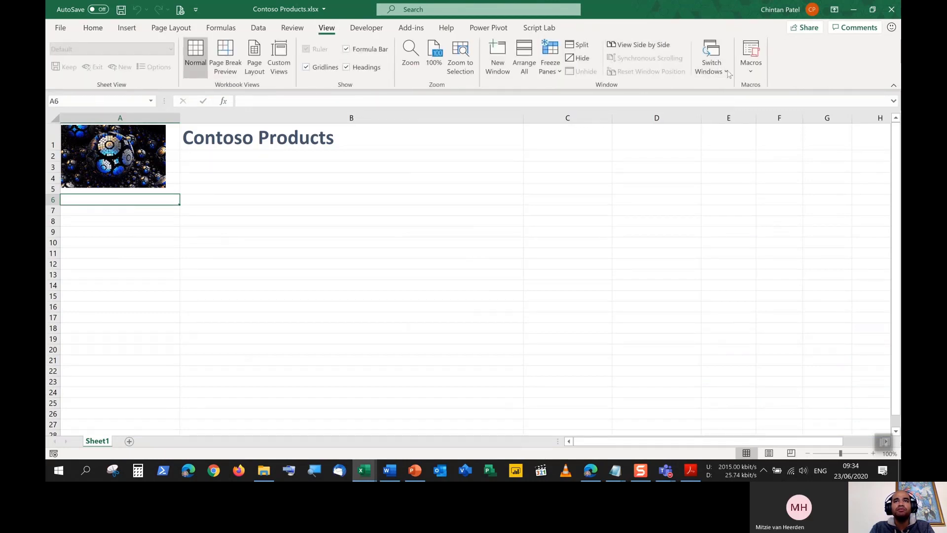
pyautogui.click(721, 73)
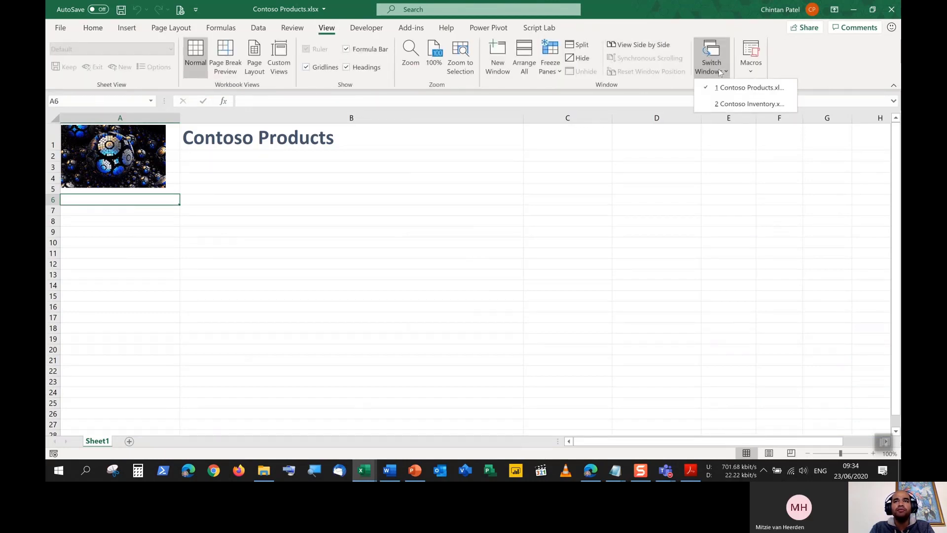
pyautogui.click(732, 104)
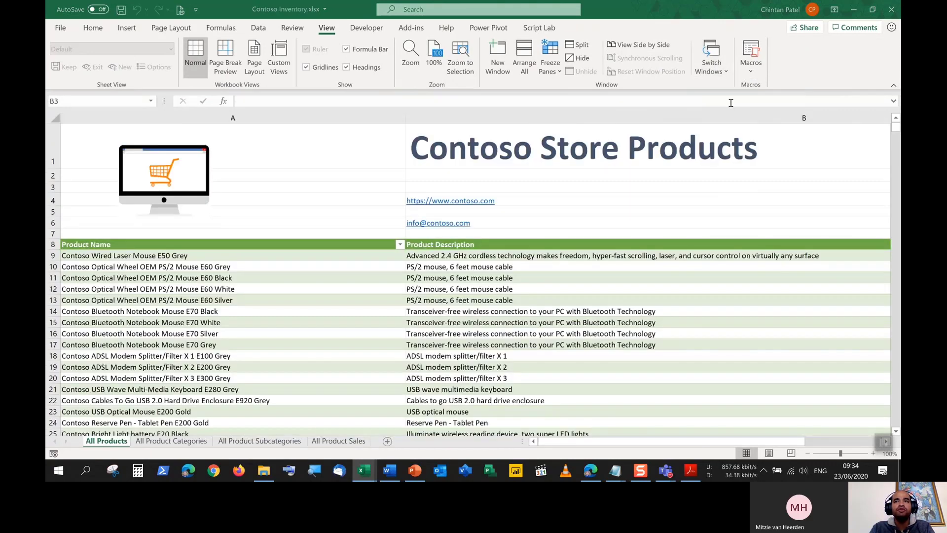
pyautogui.click(711, 67)
pyautogui.click(719, 88)
pyautogui.click(713, 66)
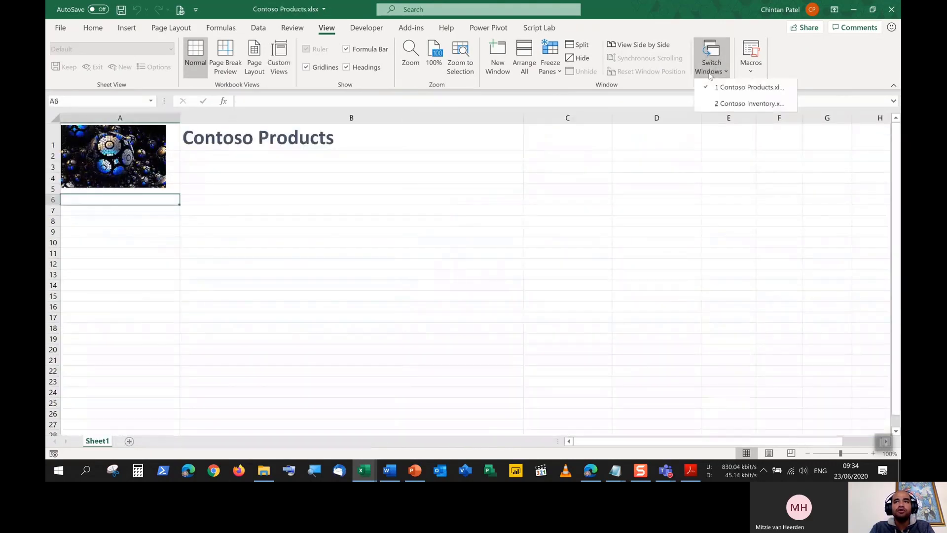
pyautogui.click(732, 104)
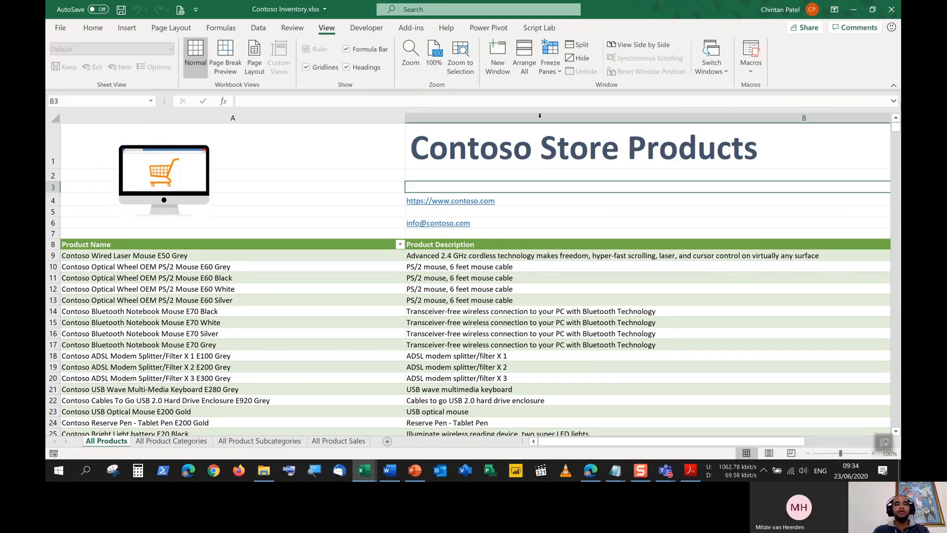
# Open the On-Screen Keyboard to point out the window-switching key combination, and close the keyboard.
pyautogui.click(291, 477)
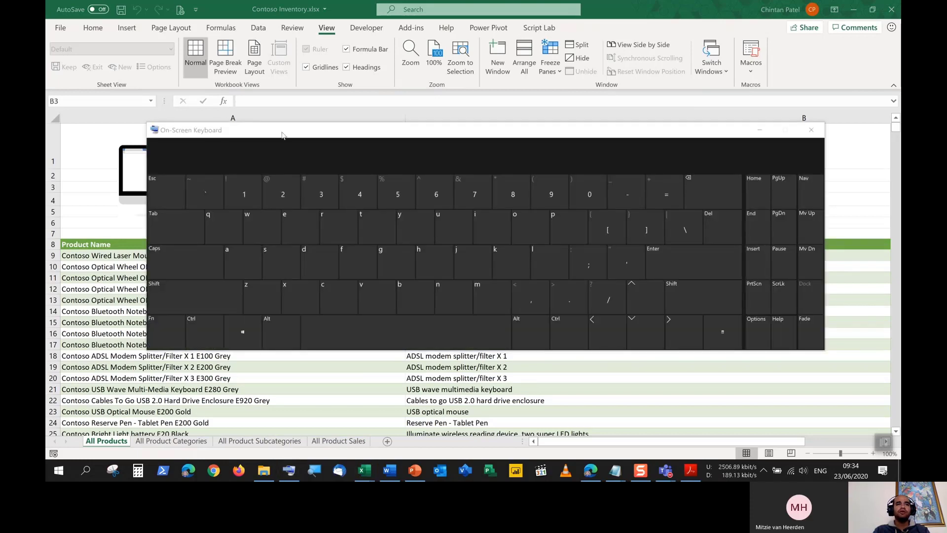
pyautogui.click(279, 336)
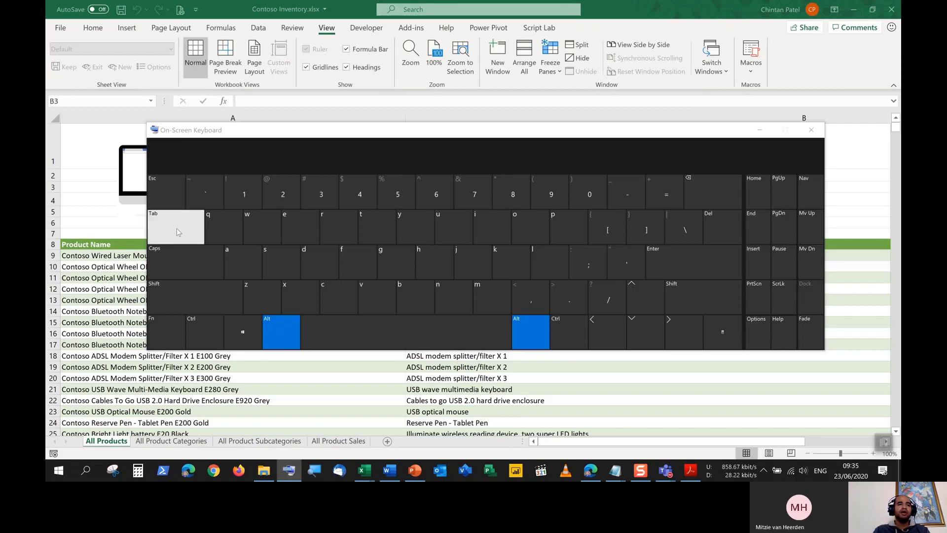
pyautogui.click(811, 131)
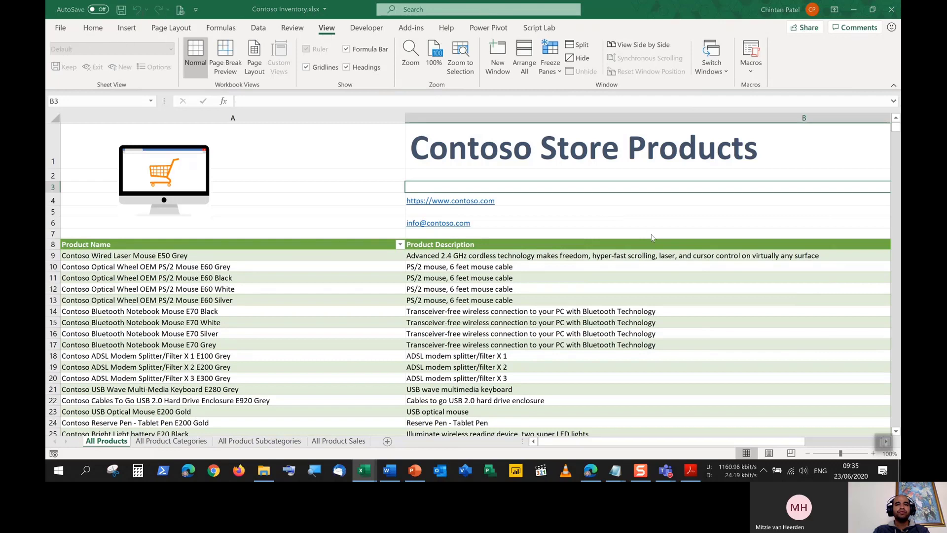
# Bring the Contoso Products workbook forward with the task switcher, and return to Contoso Inventory using Switch Windows.
pyautogui.hotkey('alt', 'Tab')
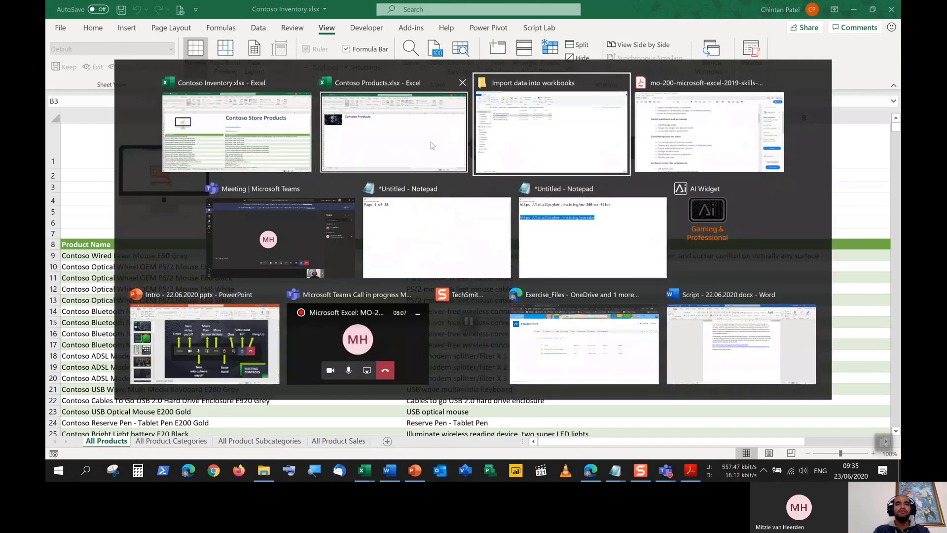
pyautogui.click(382, 164)
pyautogui.click(699, 193)
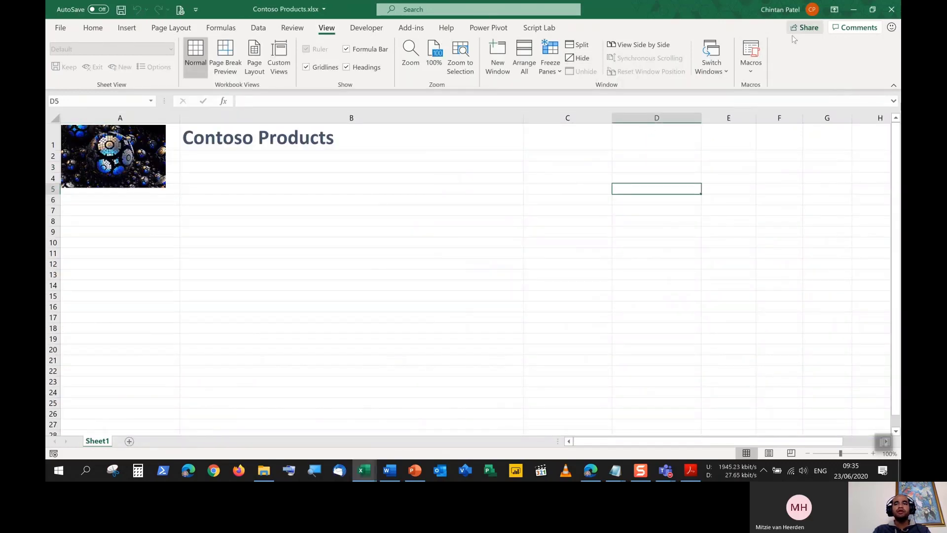
pyautogui.click(720, 63)
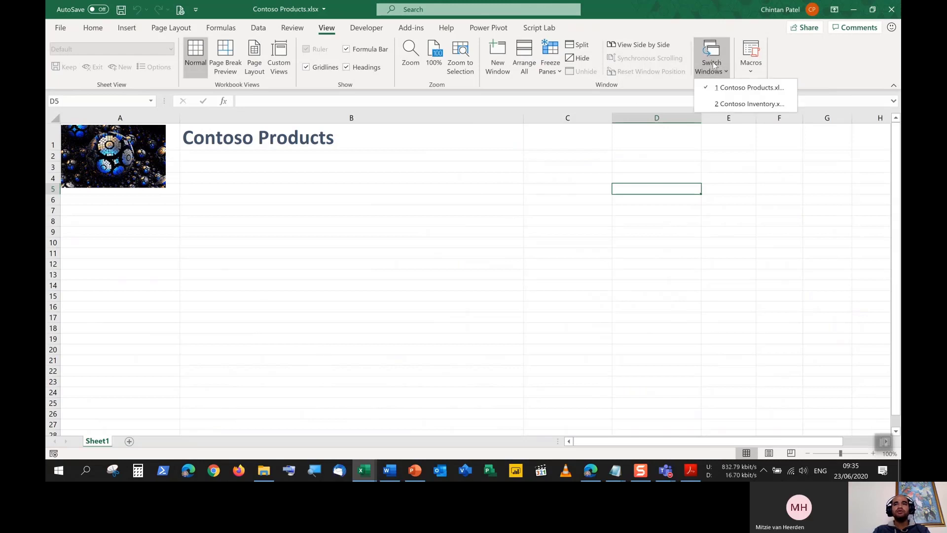
pyautogui.click(735, 102)
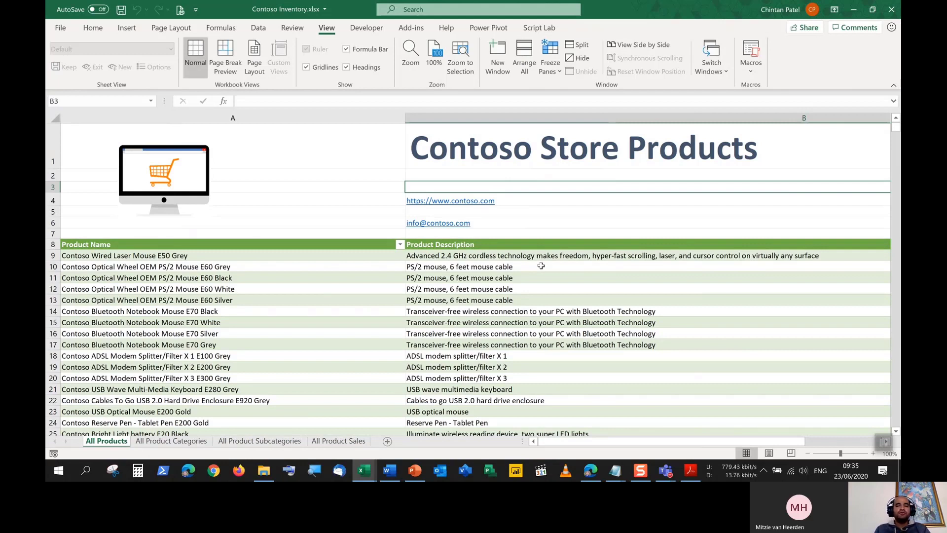
pyautogui.click(723, 78)
pyautogui.click(719, 74)
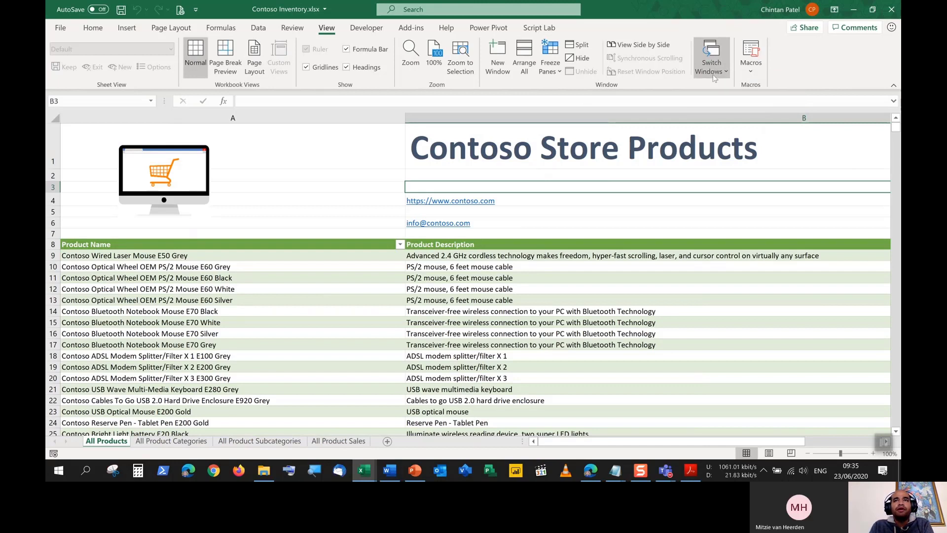
# View Contoso Inventory and Contoso Products side by side, and scroll down and back up to demonstrate synchronous scrolling.
pyautogui.click(624, 48)
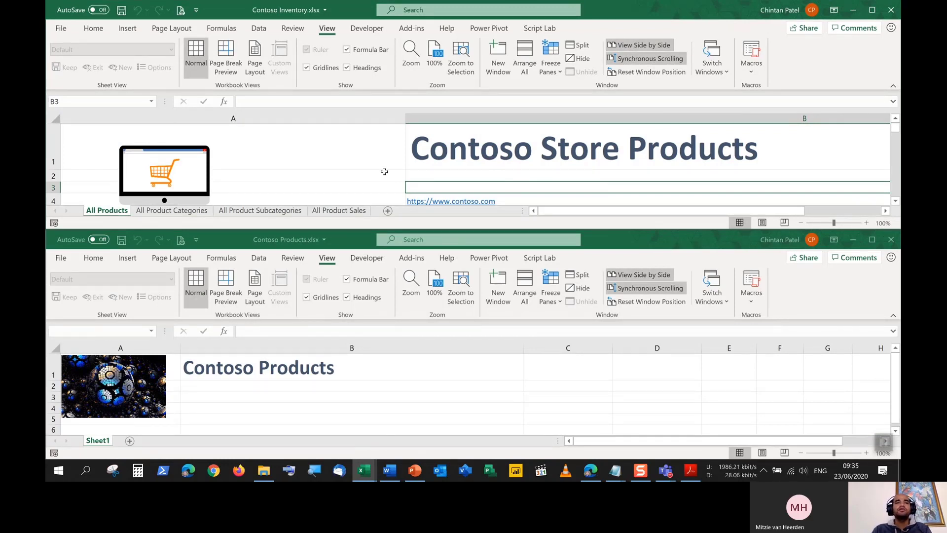
pyautogui.scroll(-6, 384, 171)
pyautogui.scroll(6, 394, 177)
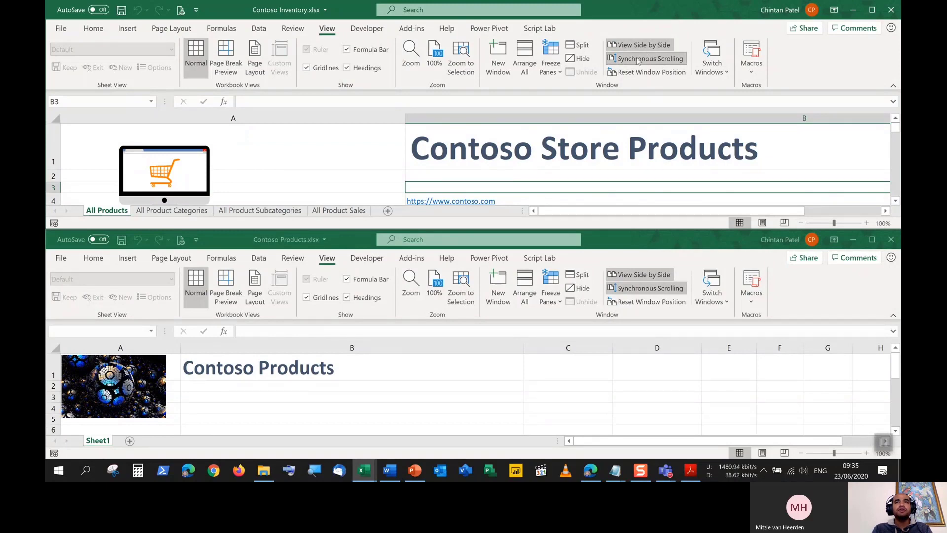
pyautogui.scroll(-1, 475, 384)
pyautogui.scroll(-3, 475, 384)
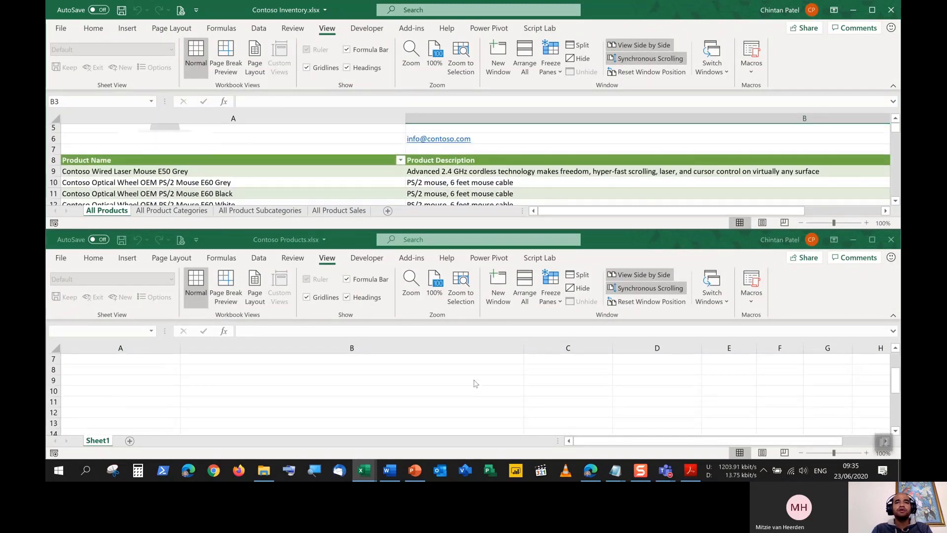
pyautogui.scroll(3, 474, 384)
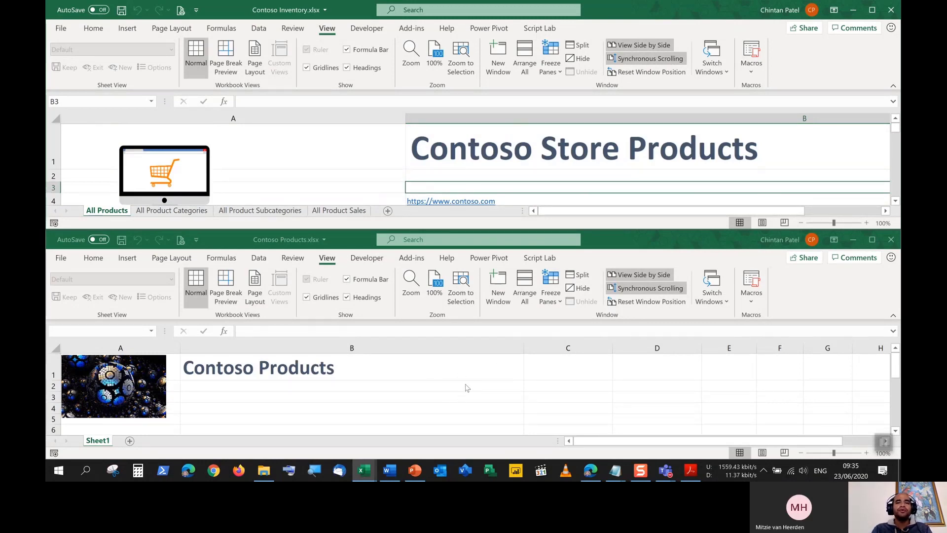
pyautogui.scroll(-3, 467, 387)
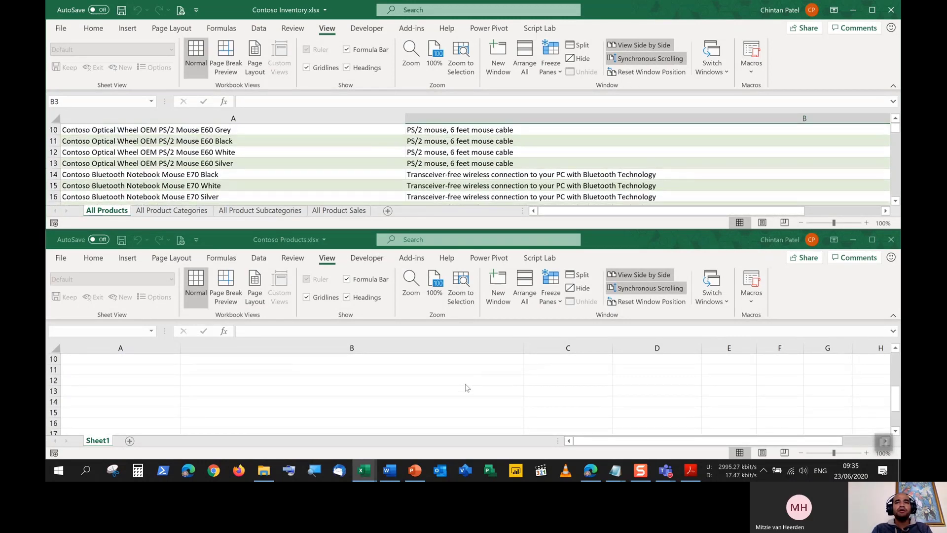
pyautogui.scroll(3, 466, 387)
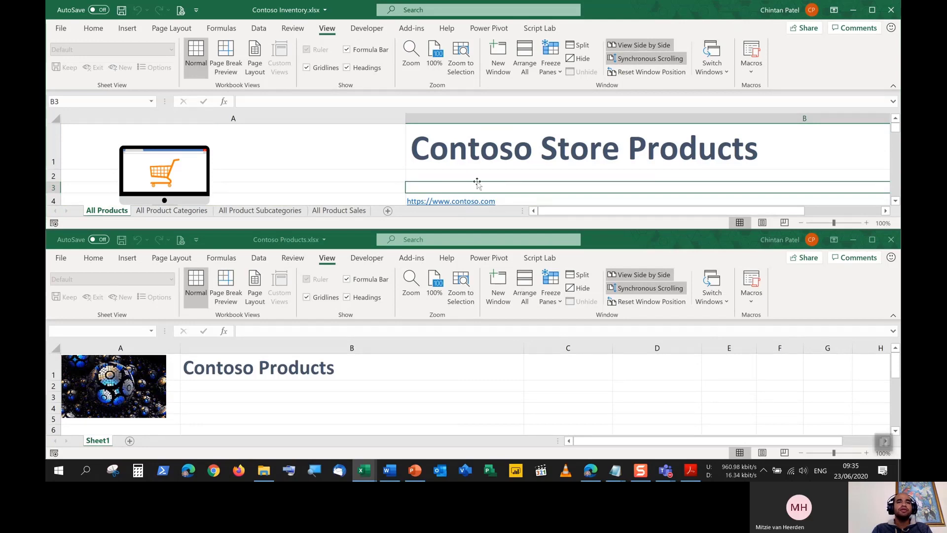
# Scroll both side-by-side workbooks together down and back to the top again, and turn off View Side by Side.
pyautogui.scroll(-2, 469, 403)
pyautogui.scroll(-3, 469, 405)
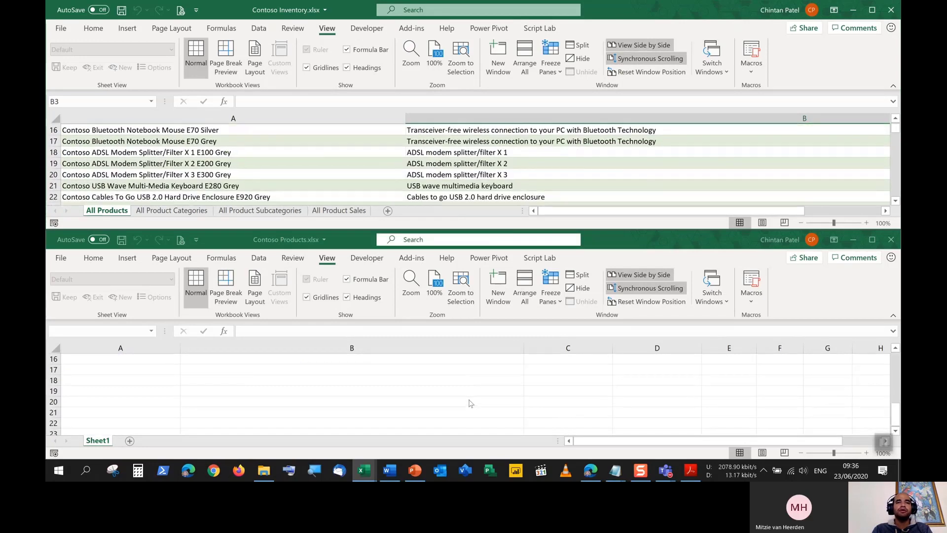
pyautogui.scroll(5, 470, 404)
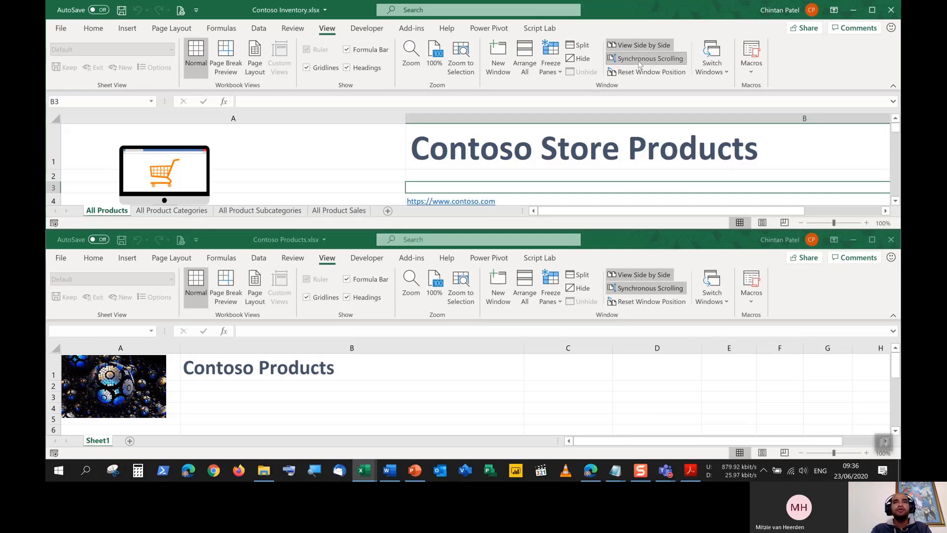
pyautogui.scroll(-3, 463, 406)
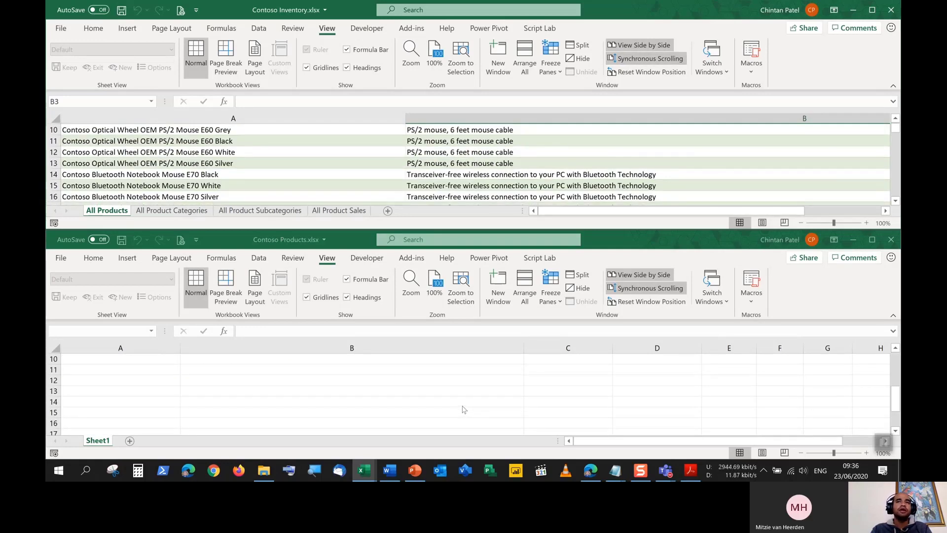
pyautogui.scroll(3, 463, 409)
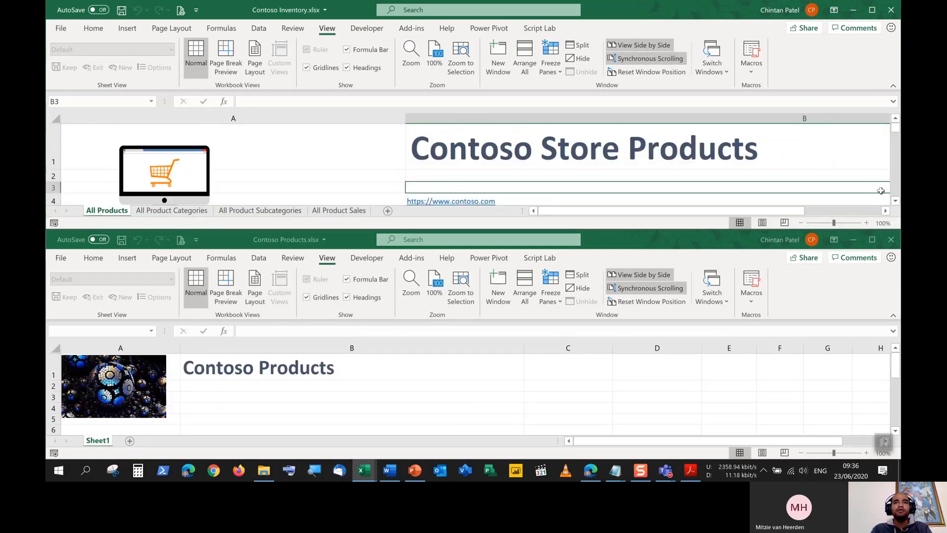
pyautogui.click(629, 48)
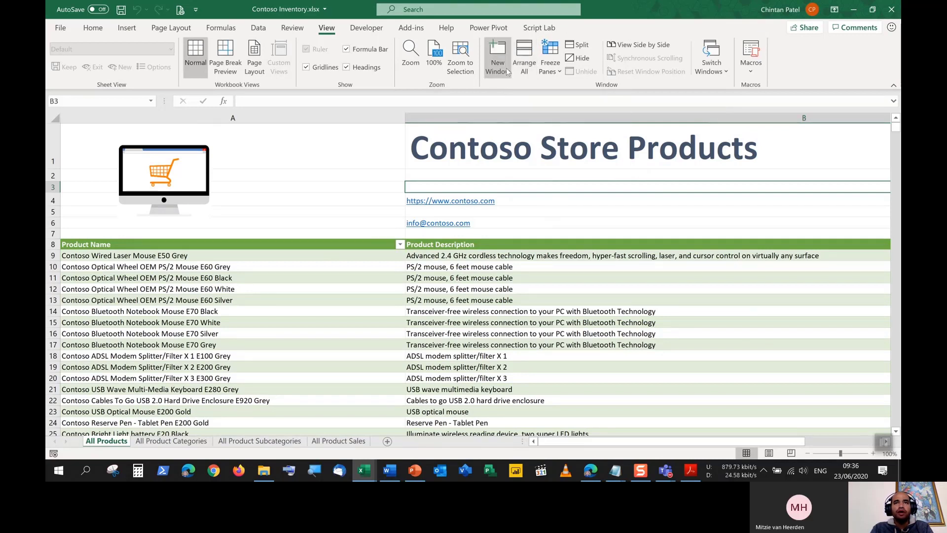
# Arrange all workbook windows horizontally, rearrange them as Tiled, and maximize the Contoso Inventory window.
pyautogui.click(524, 71)
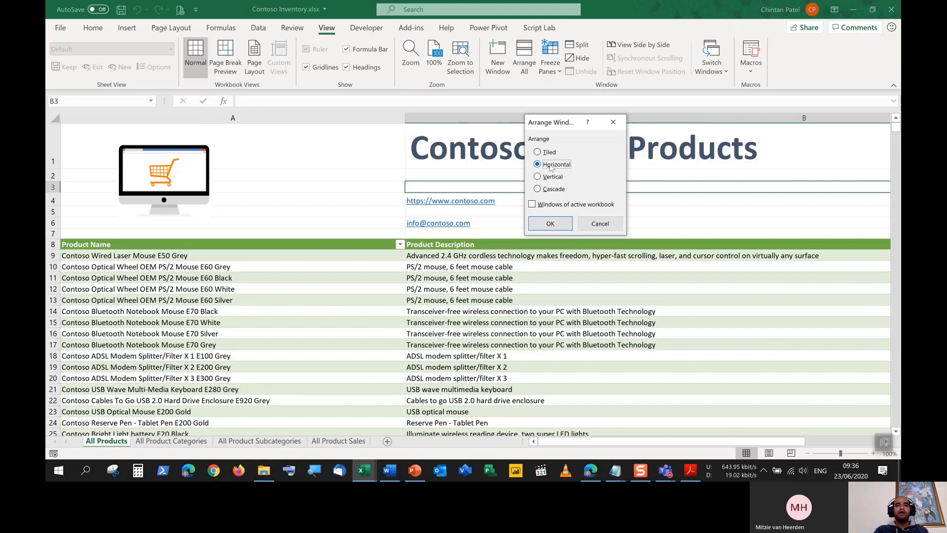
pyautogui.click(557, 226)
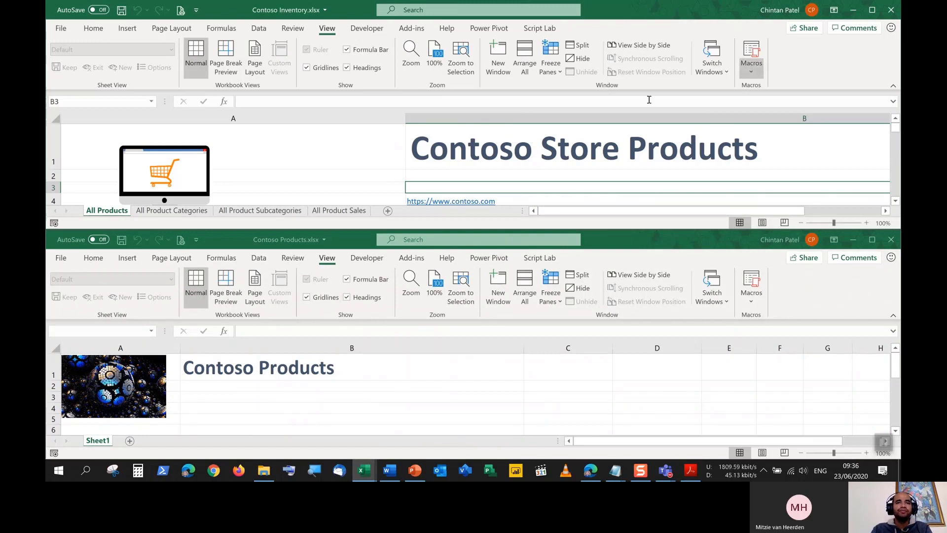
pyautogui.click(524, 59)
pyautogui.click(546, 152)
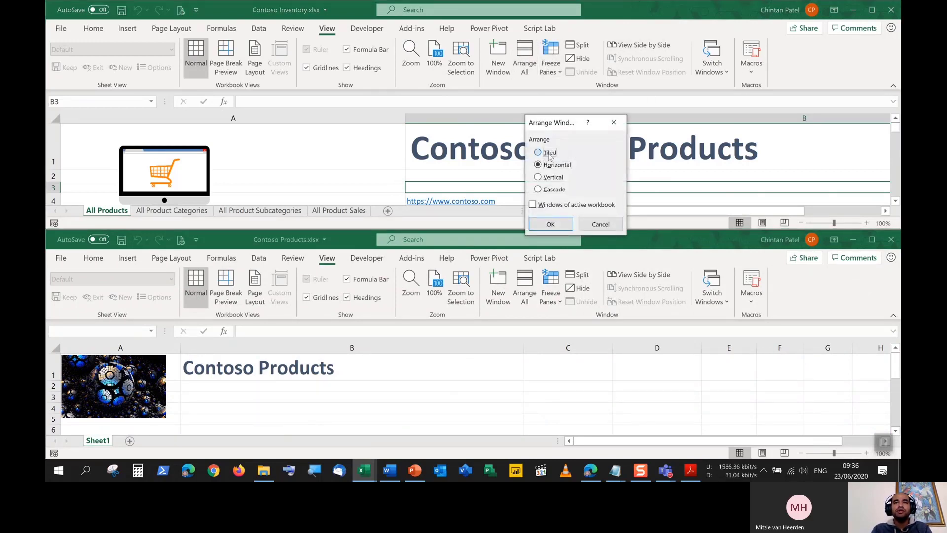
pyautogui.click(550, 224)
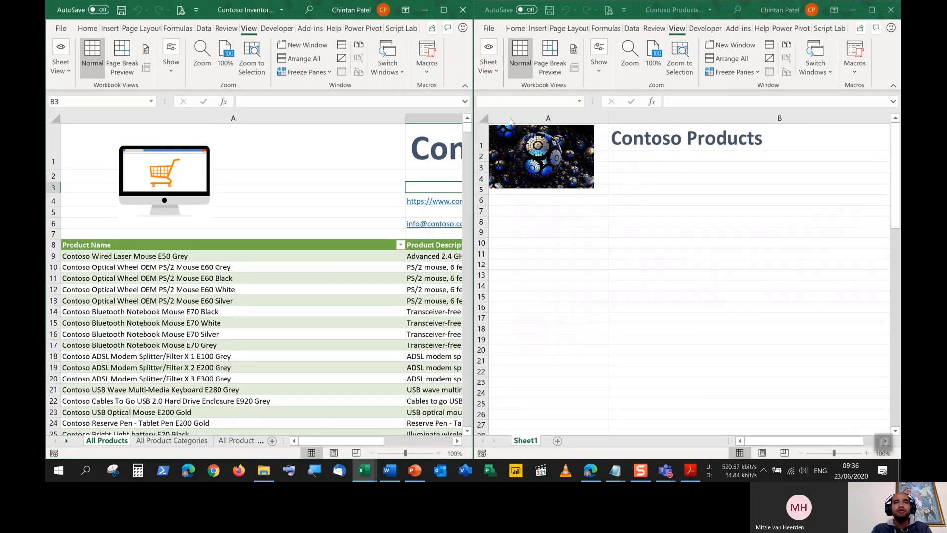
pyautogui.click(444, 10)
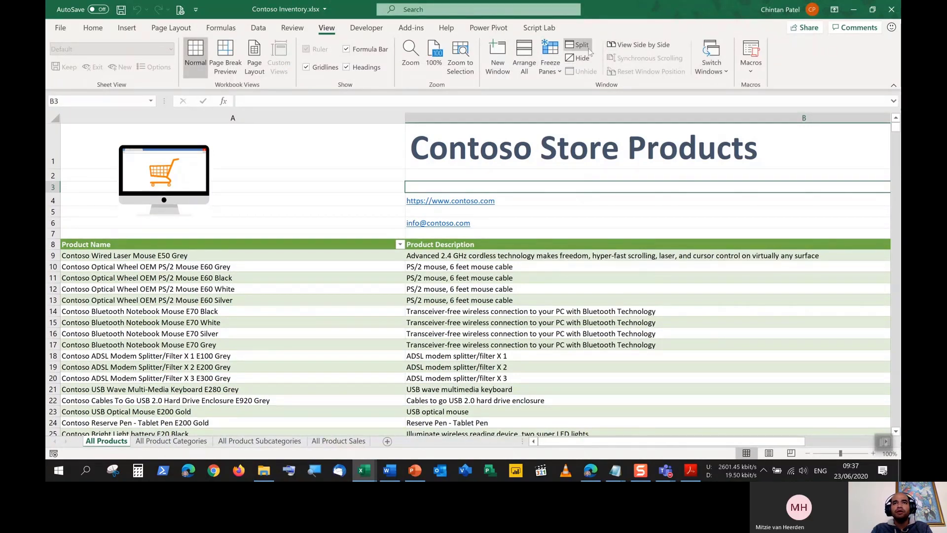
# Arrange all workbook windows with the Vertical option and maximize the Contoso Inventory window again.
pyautogui.click(518, 63)
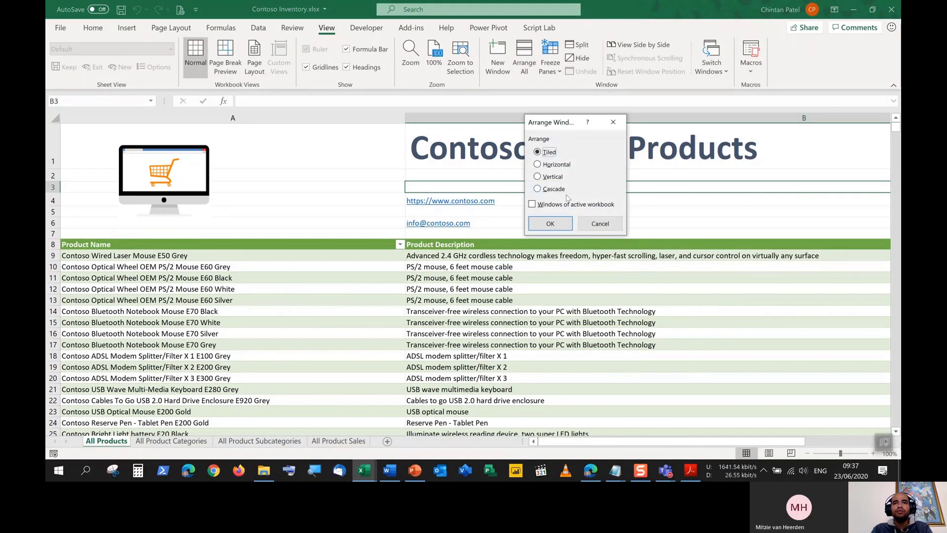
pyautogui.click(552, 177)
pyautogui.click(550, 224)
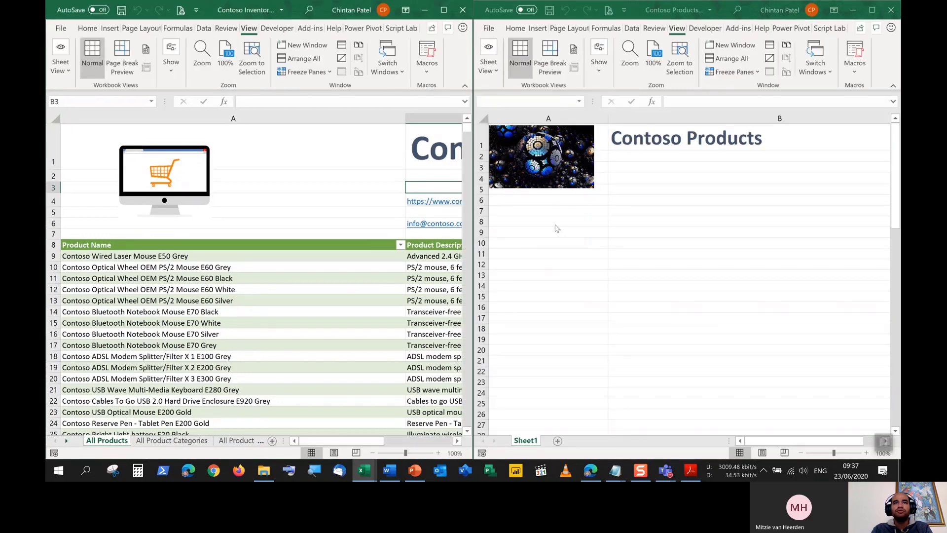
pyautogui.click(443, 11)
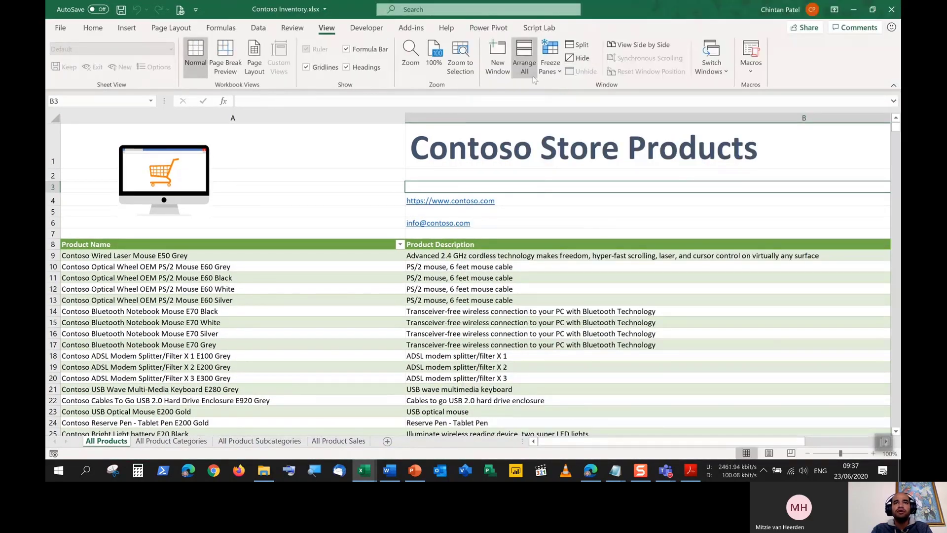
# Arrange all workbook windows with the Cascade option and restore Contoso Inventory to full size.
pyautogui.click(524, 63)
pyautogui.click(551, 189)
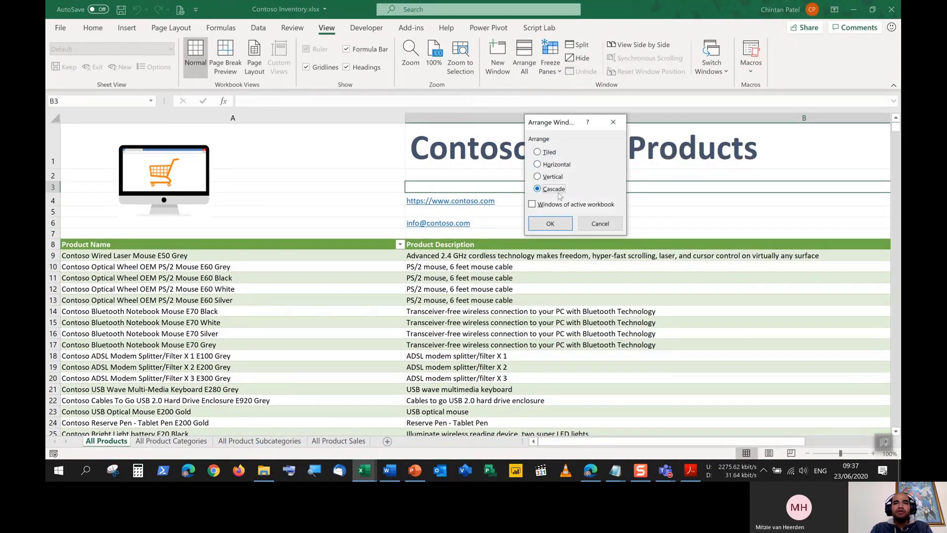
pyautogui.click(550, 223)
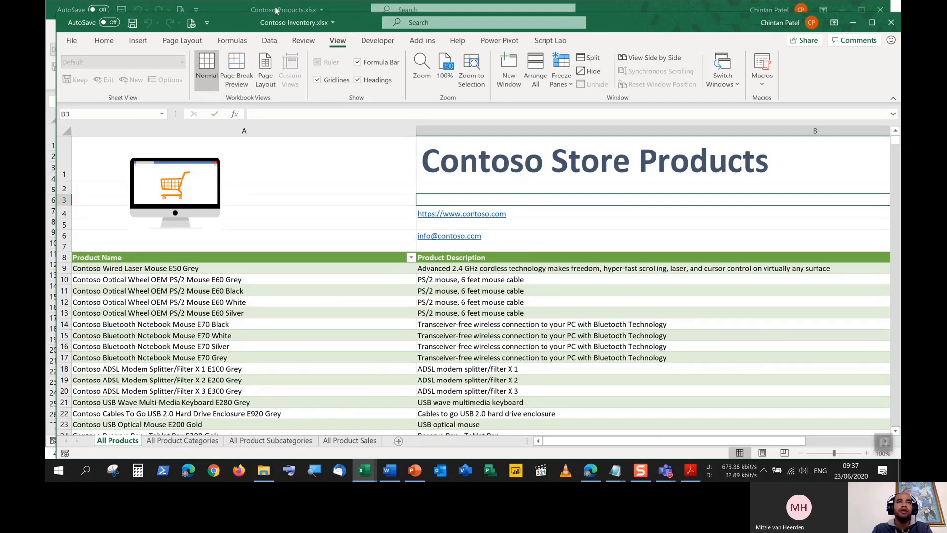
pyautogui.doubleClick(640, 25)
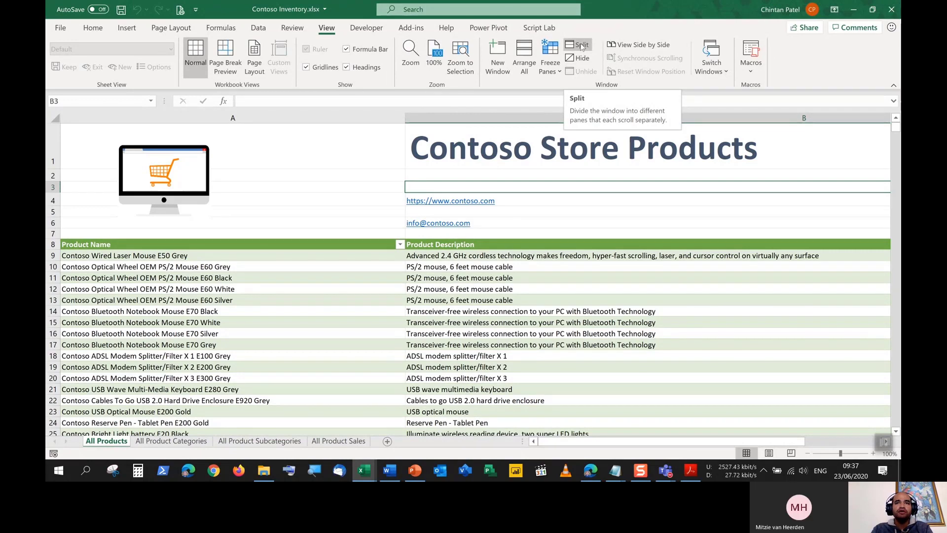
# Split the All Products sheet into panes at cell B3 and scroll the lower panes down and back to the top.
pyautogui.click(581, 46)
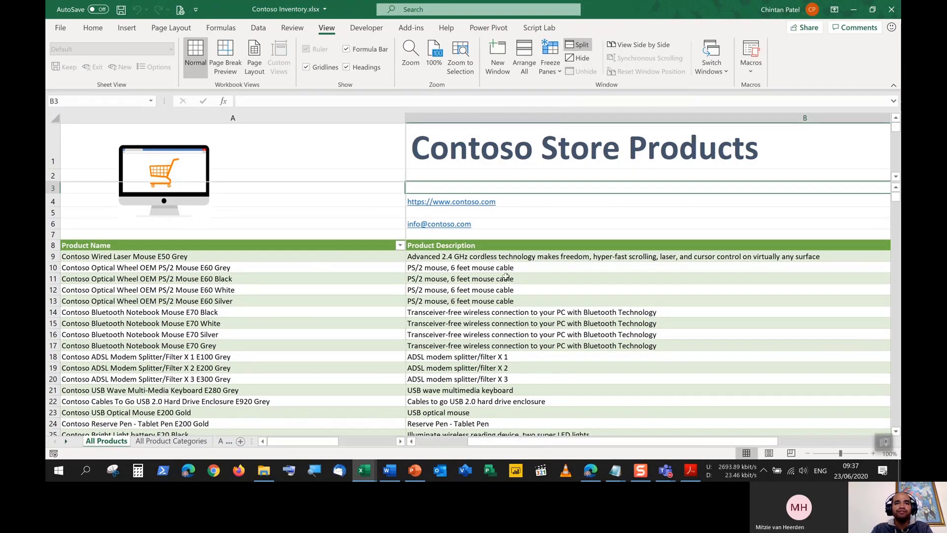
pyautogui.scroll(-8, 505, 277)
pyautogui.scroll(10, 503, 278)
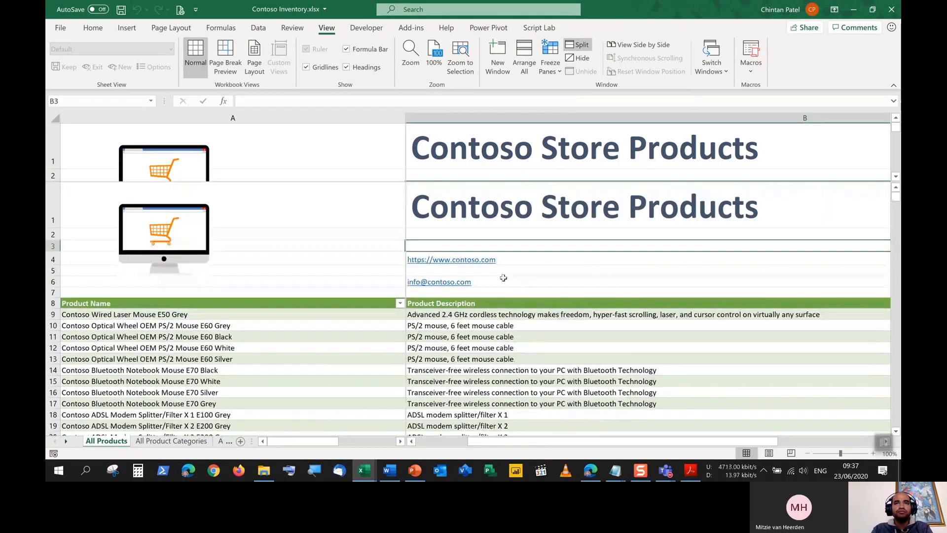
pyautogui.click(467, 325)
pyautogui.click(342, 303)
pyautogui.scroll(-1, 342, 303)
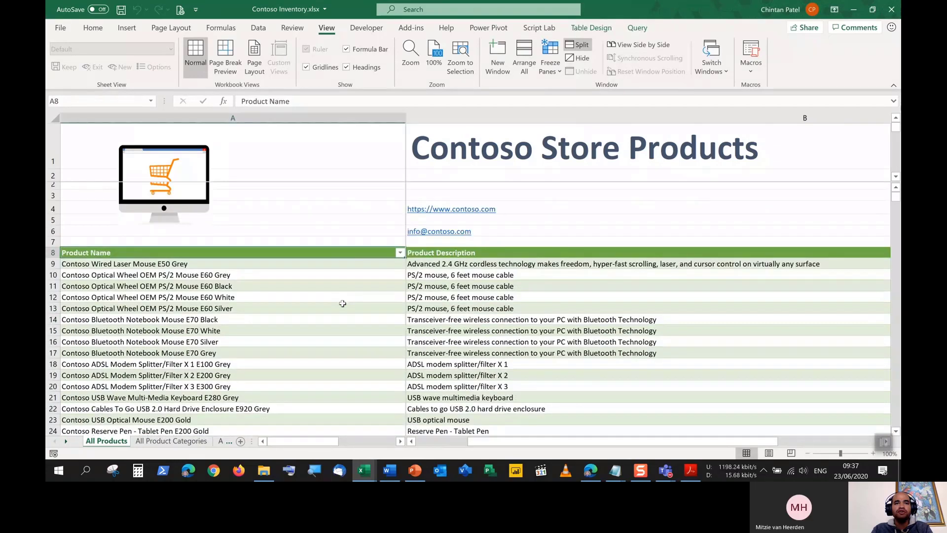
pyautogui.scroll(1, 519, 325)
pyautogui.scroll(-9, 518, 321)
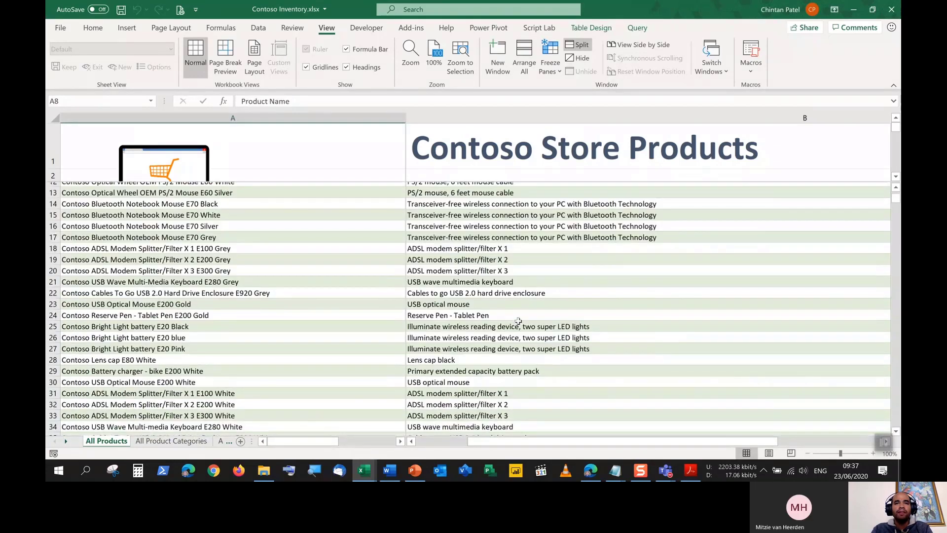
pyautogui.scroll(9, 517, 321)
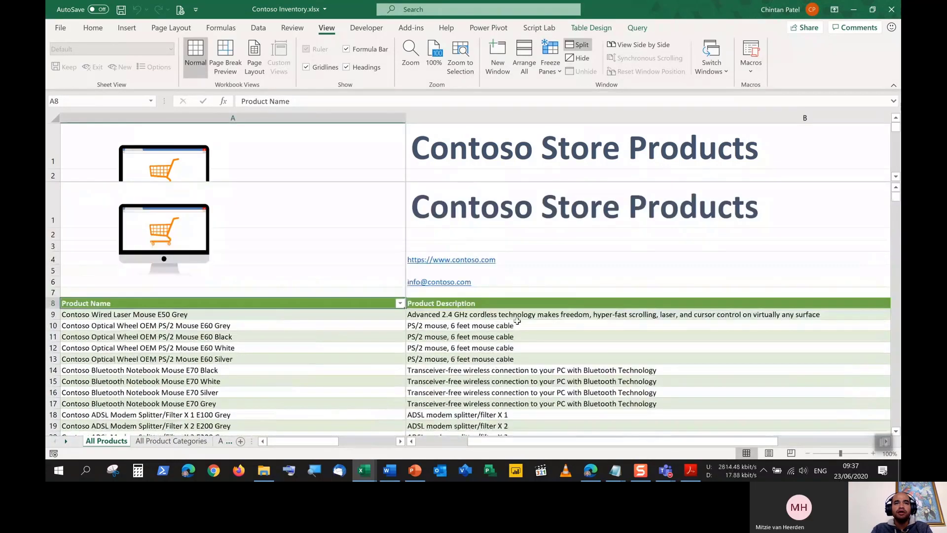
# Scroll the right-hand panes across to the Product Subcategory Key column and back to column A, and remove the split.
pyautogui.moveTo(484, 442); pyautogui.dragTo(577, 442)
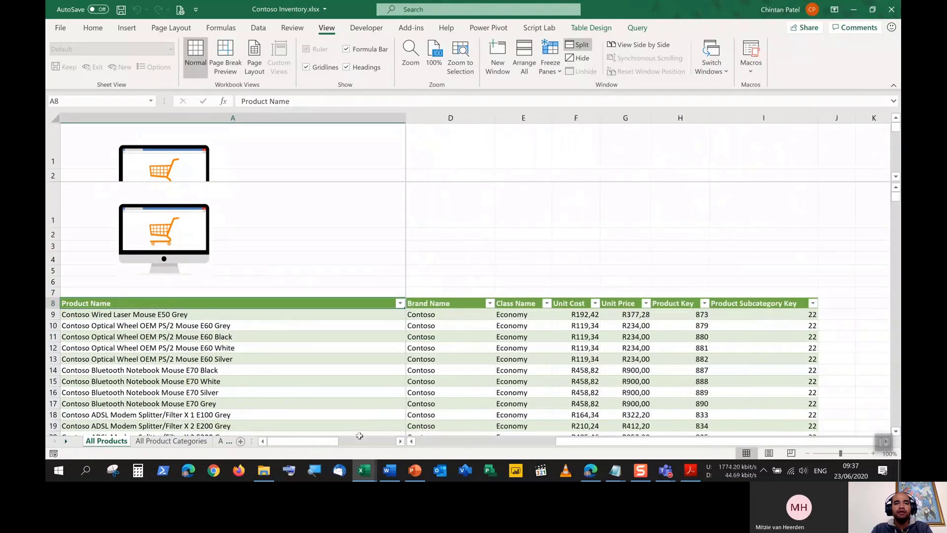
pyautogui.moveTo(321, 442)
pyautogui.mouseDown()
pyautogui.moveTo(388, 448)
pyautogui.moveTo(329, 441)
pyautogui.mouseUp()
pyautogui.scroll(-4, 285, 218)
pyautogui.scroll(4, 285, 217)
pyautogui.moveTo(599, 441); pyautogui.dragTo(461, 446)
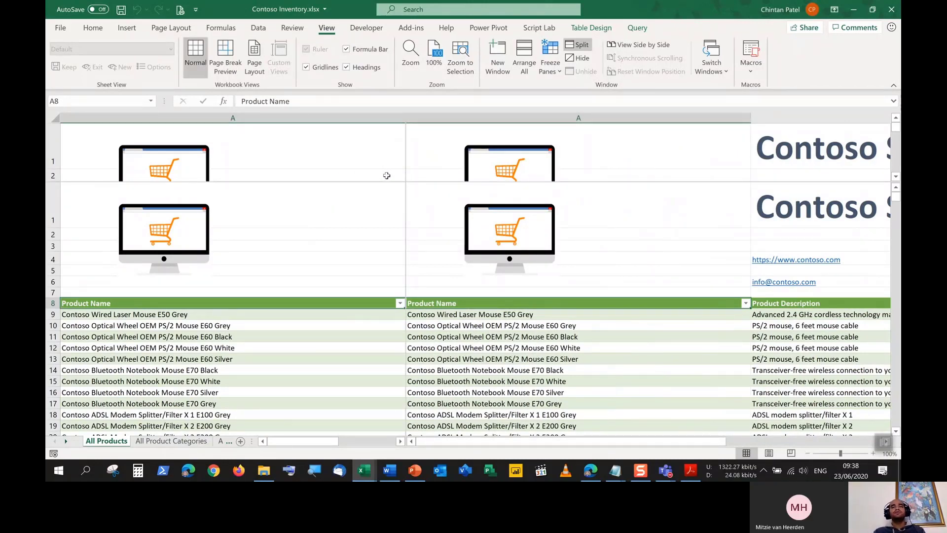
pyautogui.click(578, 46)
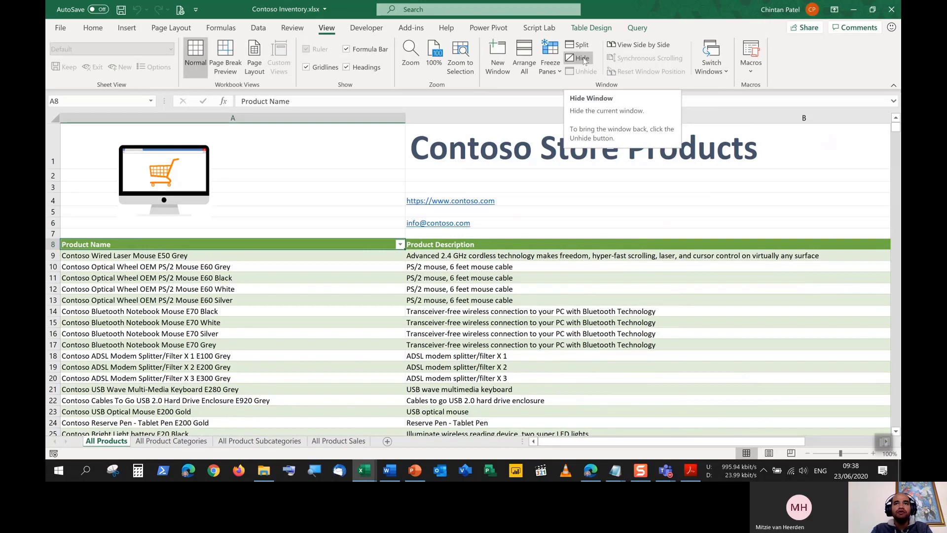
# Hide the Contoso Inventory workbook window and unhide Contoso Inventory.xlsx again.
pyautogui.click(582, 59)
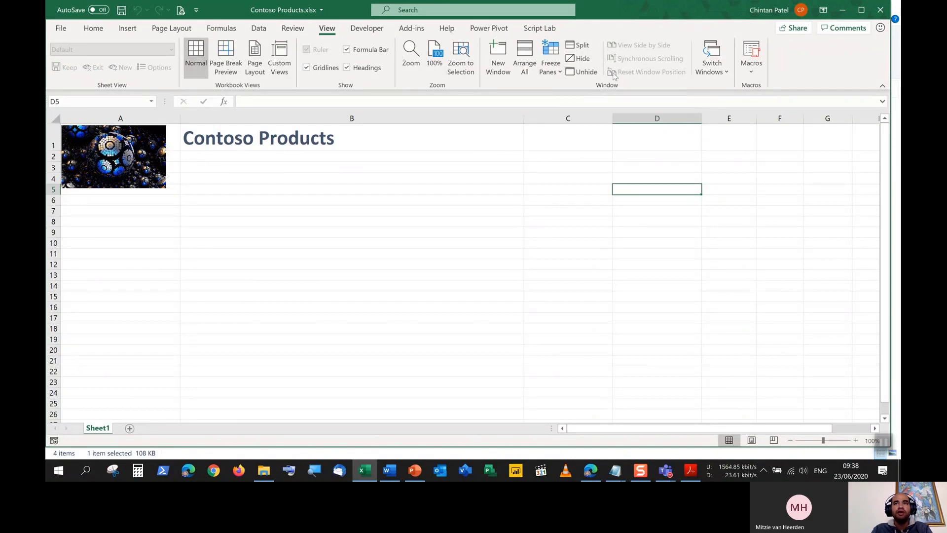
pyautogui.click(582, 71)
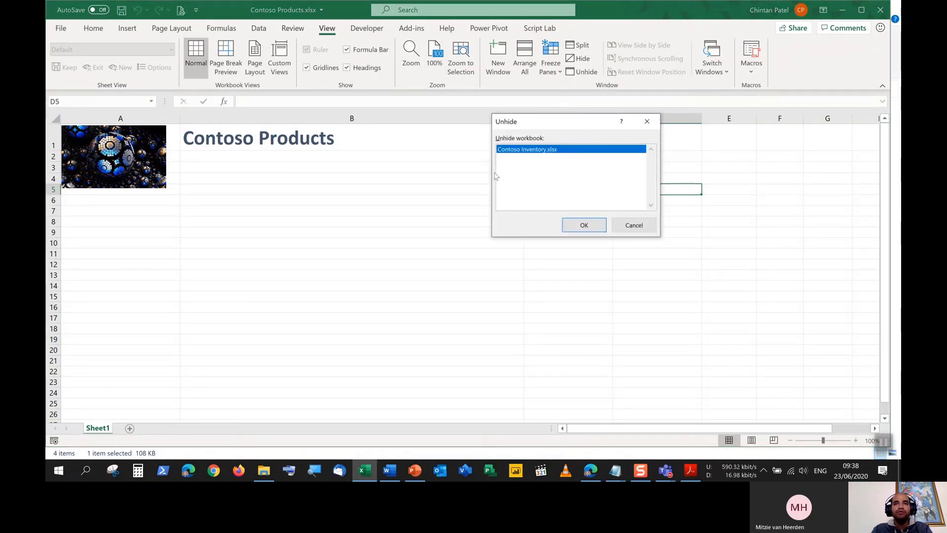
pyautogui.click(593, 226)
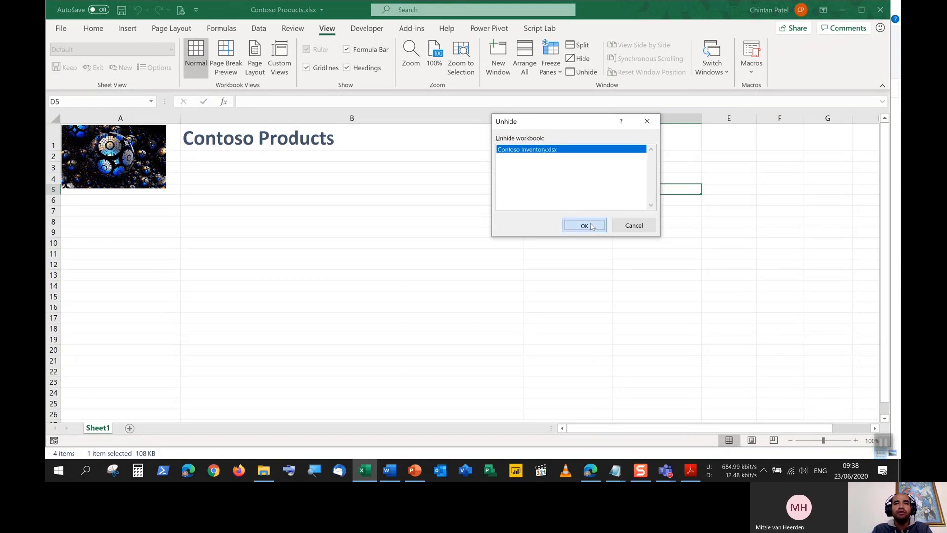
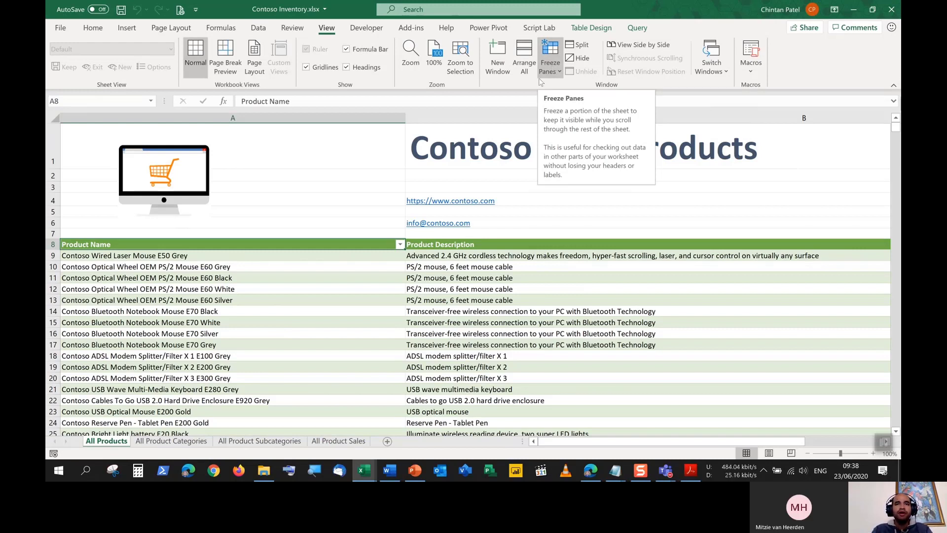
# Examine the All Products sheet down its rows and across to the Product Subcategory Key column, and return to the sheet's start.
pyautogui.click(466, 269)
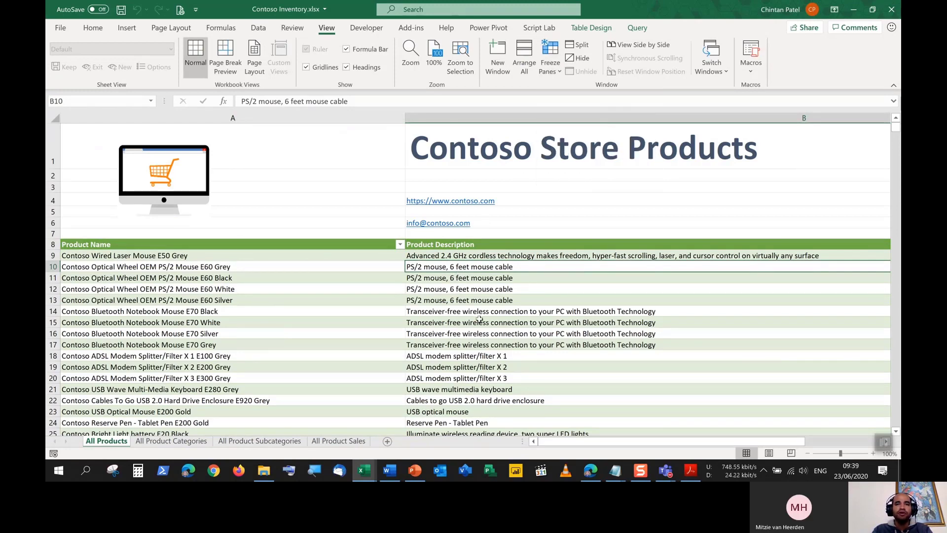
pyautogui.scroll(-17, 476, 305)
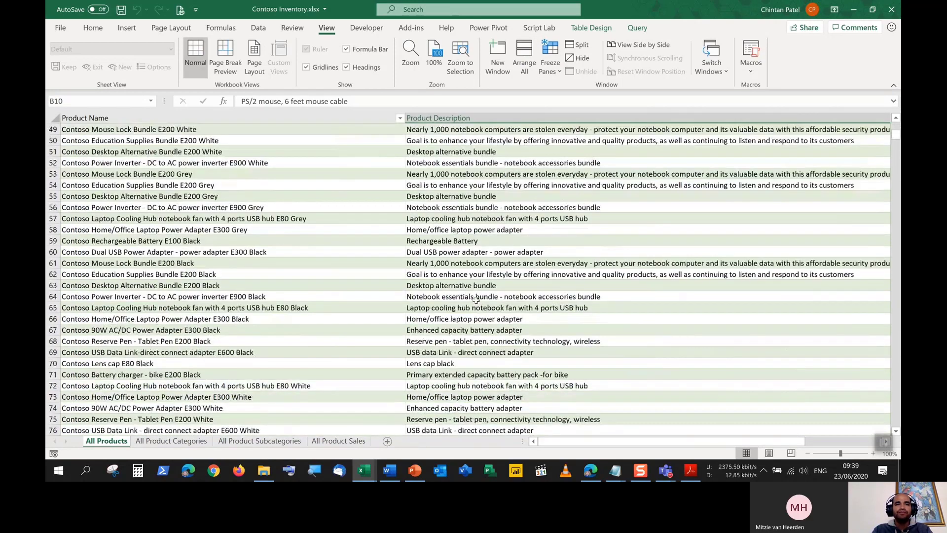
pyautogui.scroll(17, 558, 397)
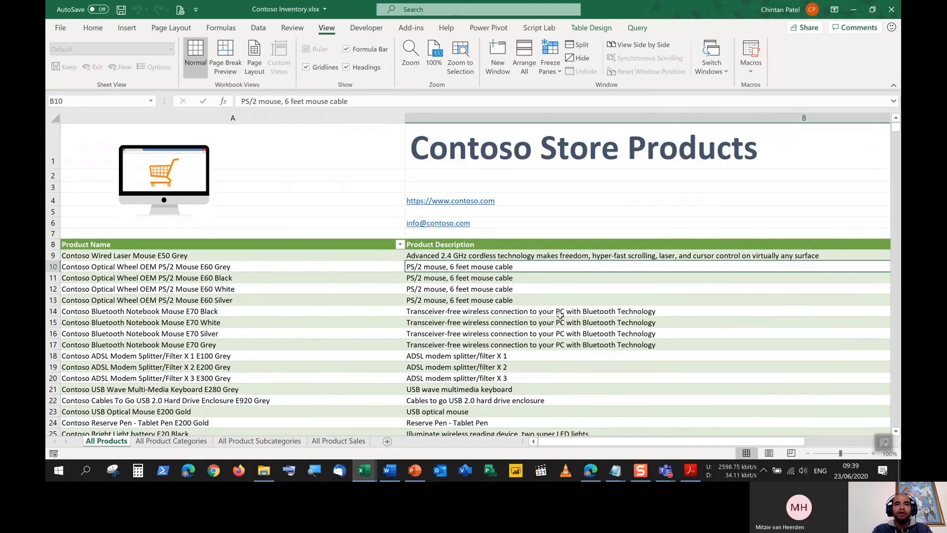
pyautogui.scroll(-20, 560, 311)
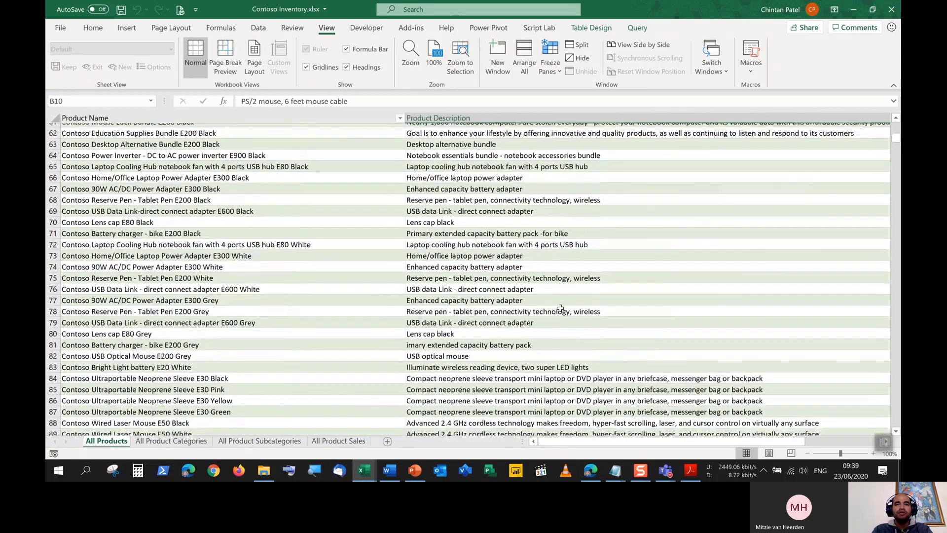
pyautogui.scroll(14, 583, 369)
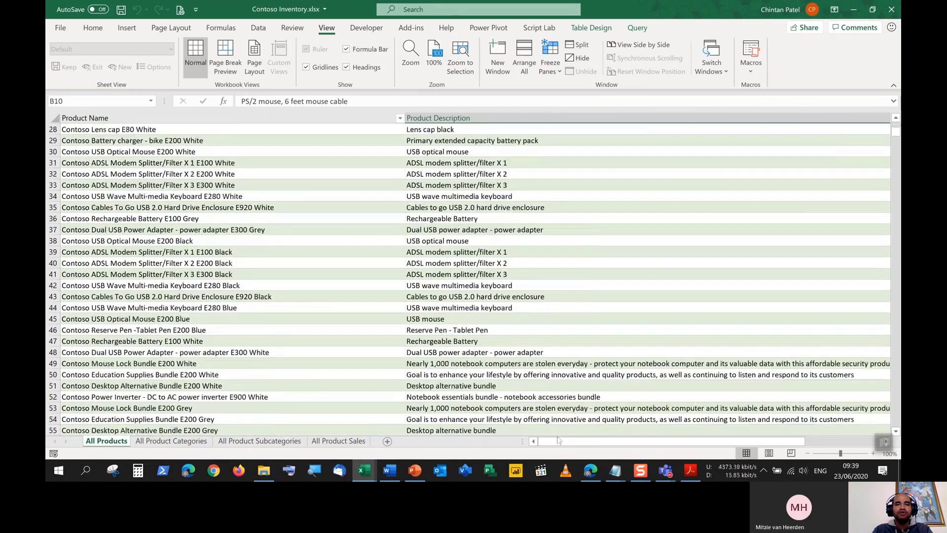
pyautogui.moveTo(561, 444); pyautogui.dragTo(686, 444)
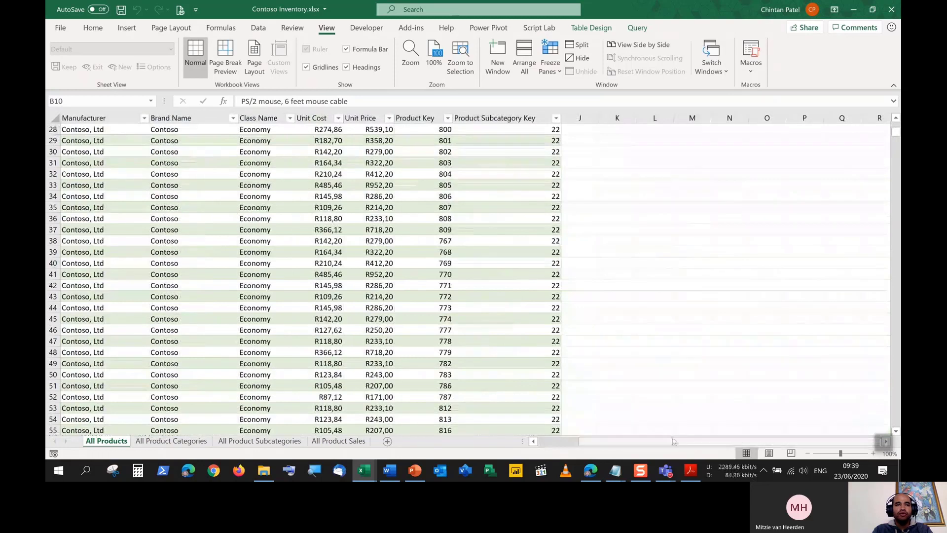
pyautogui.click(318, 274)
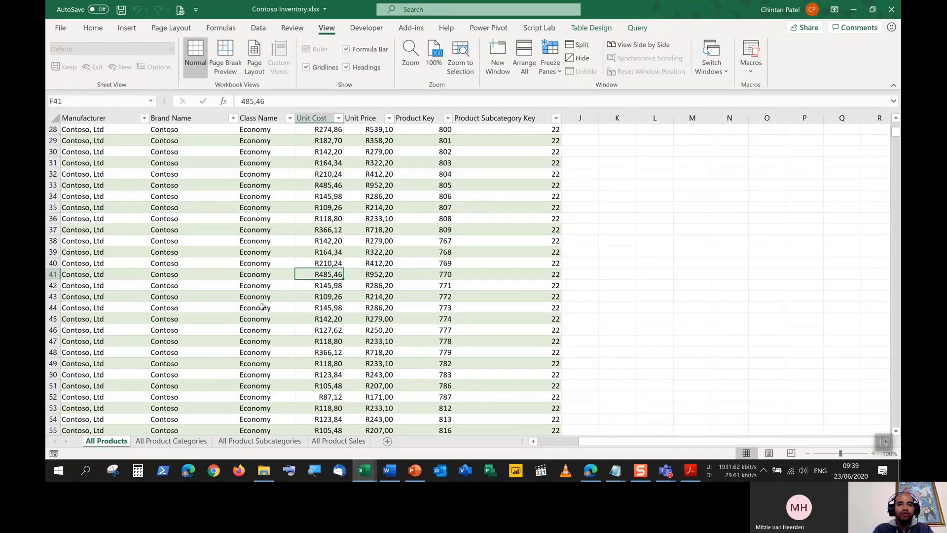
pyautogui.moveTo(604, 442); pyautogui.dragTo(440, 290)
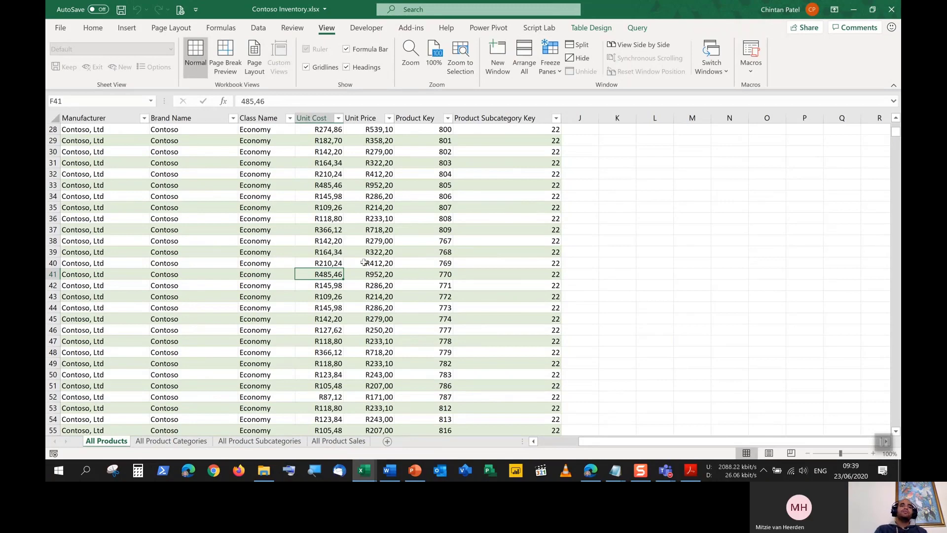
pyautogui.scroll(9, 364, 262)
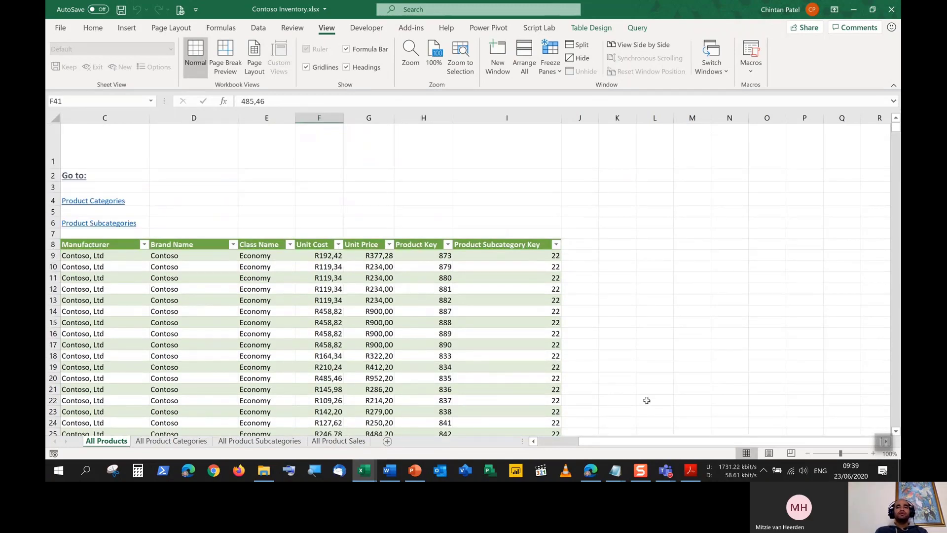
pyautogui.click(533, 441)
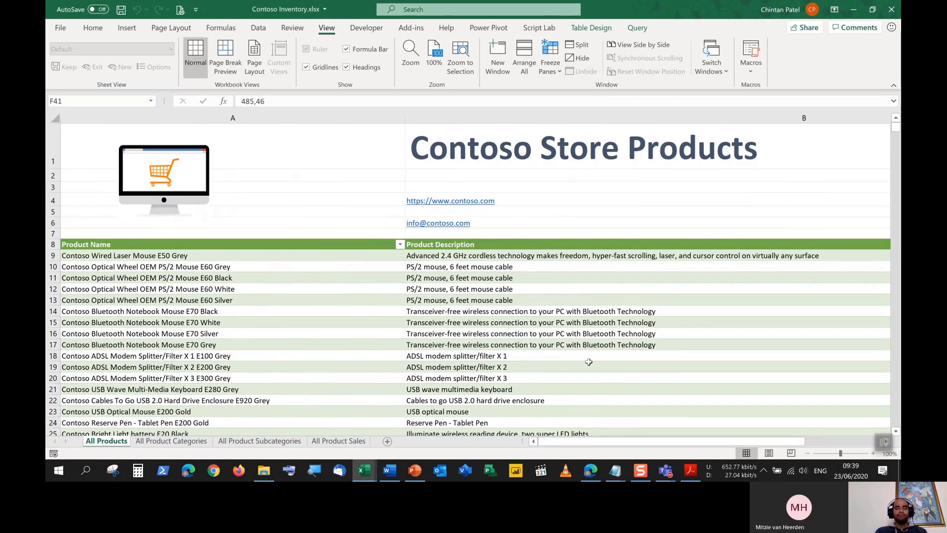
# Check how the product rows scroll without frozen headings, and review the Freeze Panes options.
pyautogui.scroll(-10, 581, 341)
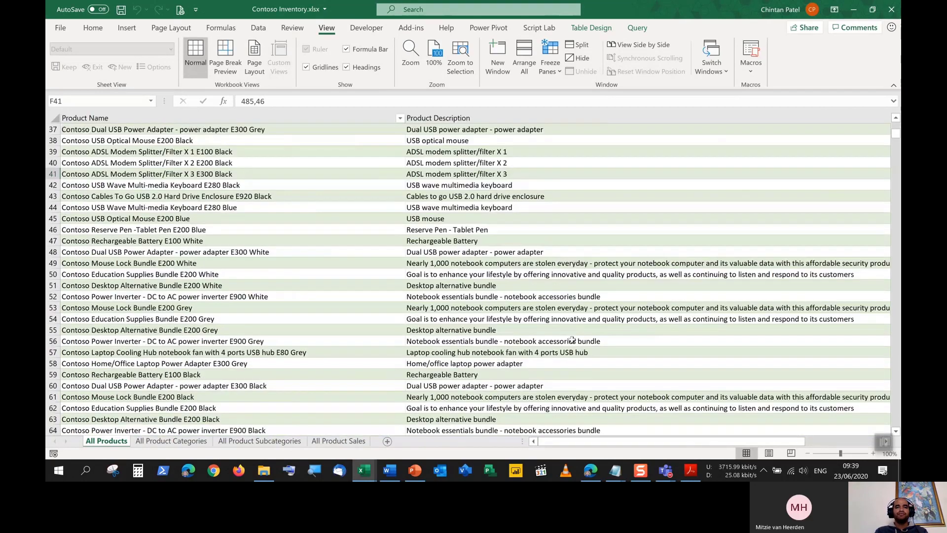
pyautogui.scroll(-2, 572, 340)
pyautogui.scroll(14, 572, 345)
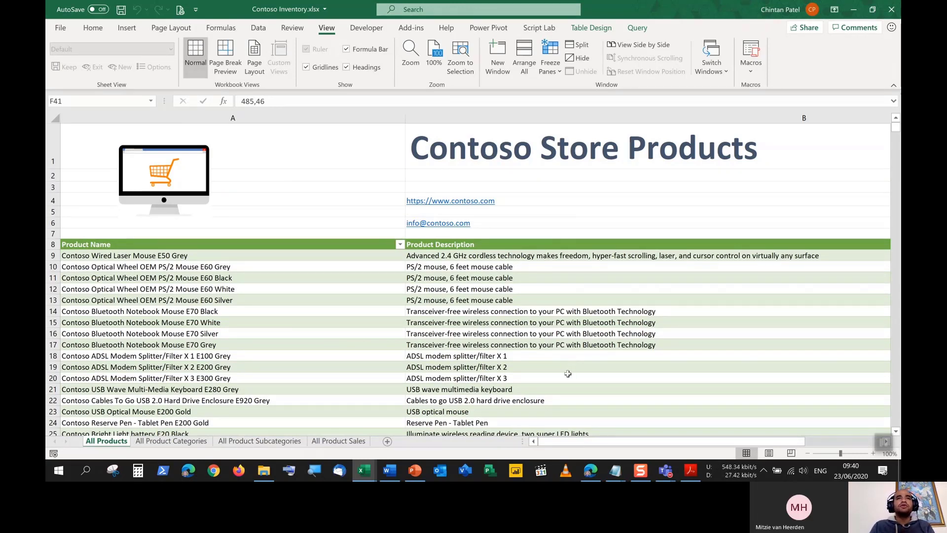
pyautogui.click(555, 61)
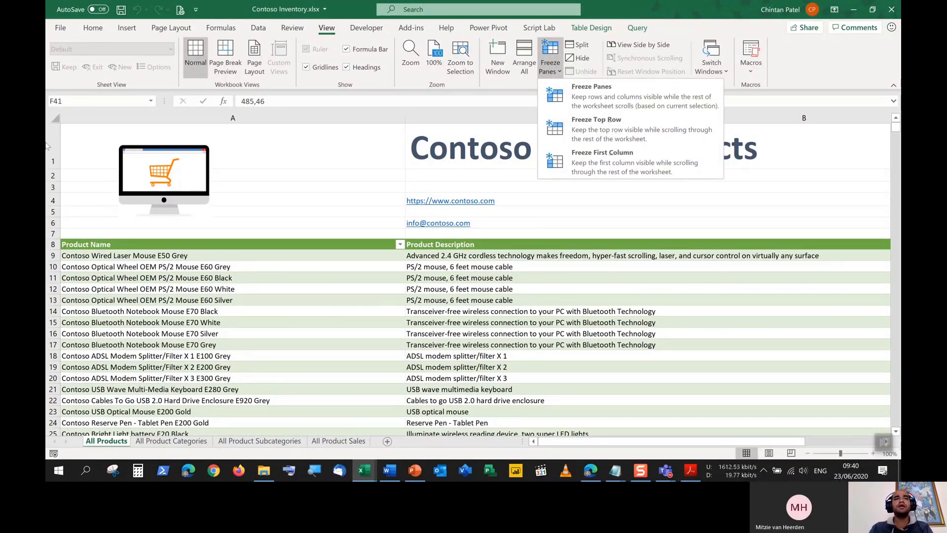
pyautogui.click(91, 156)
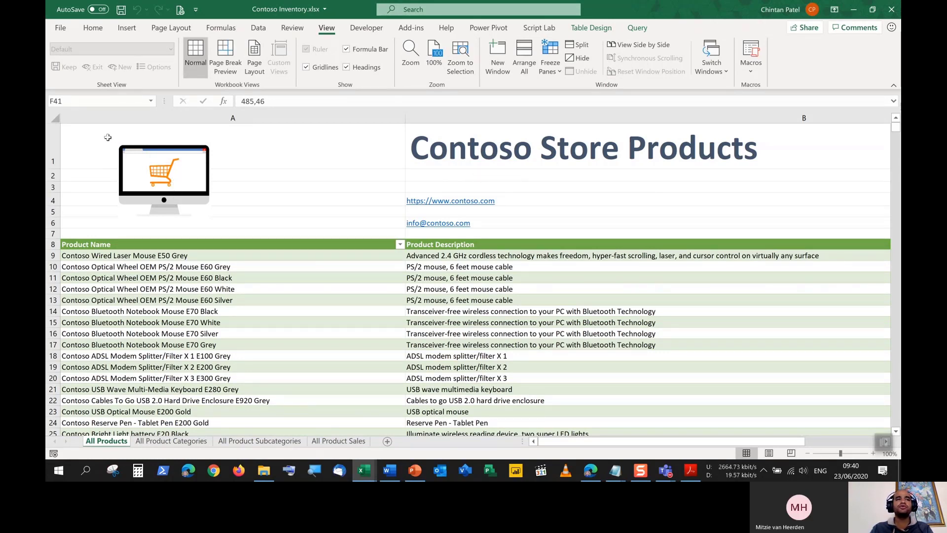
# Highlight the heading area in rows 1 to 8 across columns A and B, and the whole Product Name column.
pyautogui.click(74, 138)
pyautogui.moveTo(73, 137); pyautogui.dragTo(326, 238)
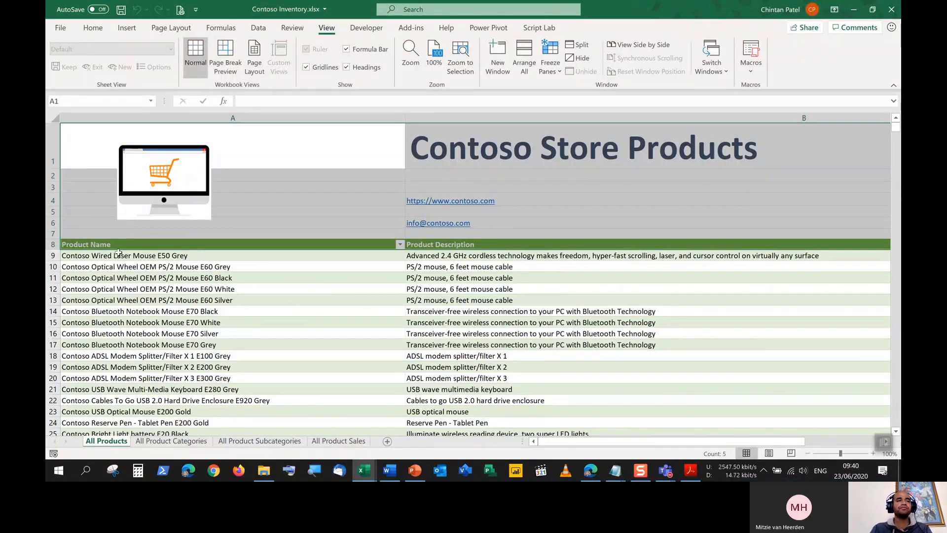
pyautogui.click(140, 255)
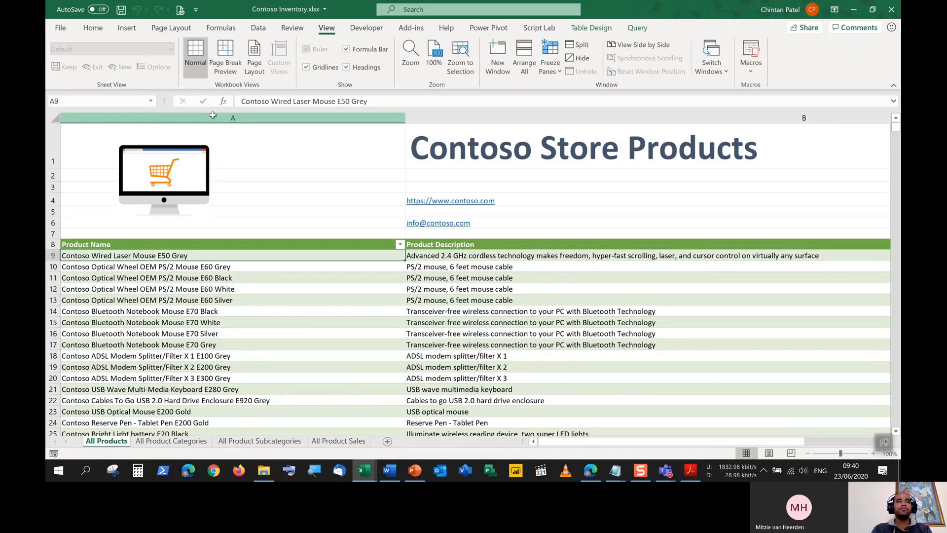
pyautogui.click(213, 115)
pyautogui.click(341, 279)
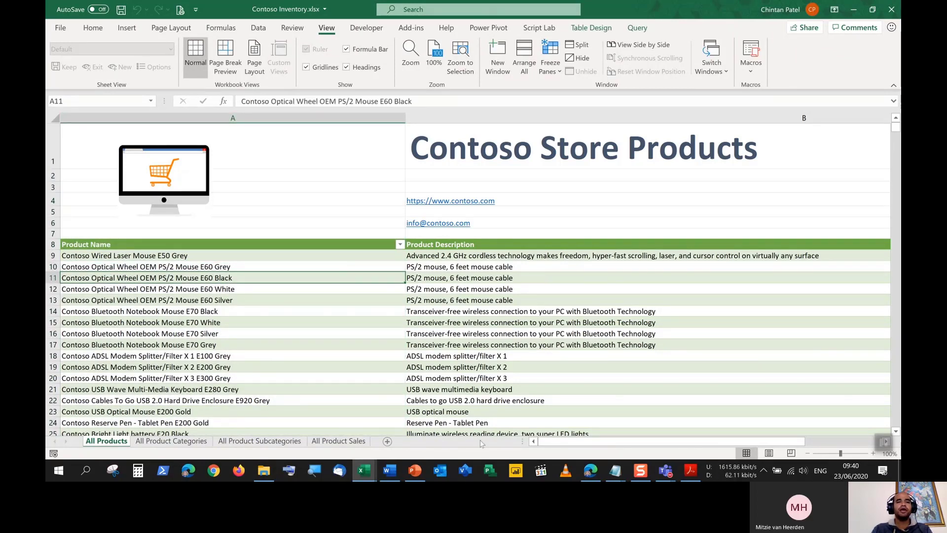
# Examine the Manufacturer to Product Subcategory Key columns of the product list and return to the Product Name column.
pyautogui.scroll(-4, 542, 423)
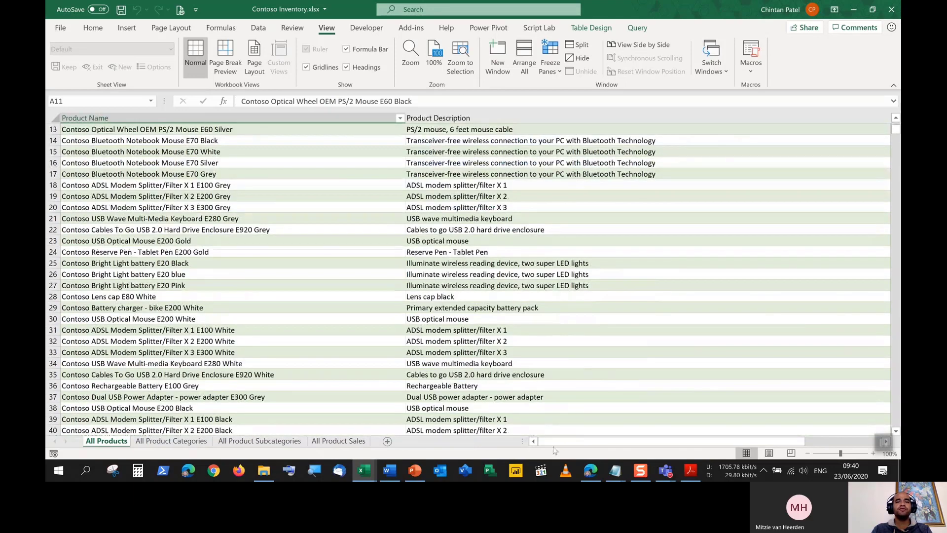
pyautogui.moveTo(554, 442); pyautogui.dragTo(650, 443)
pyautogui.scroll(4, 500, 356)
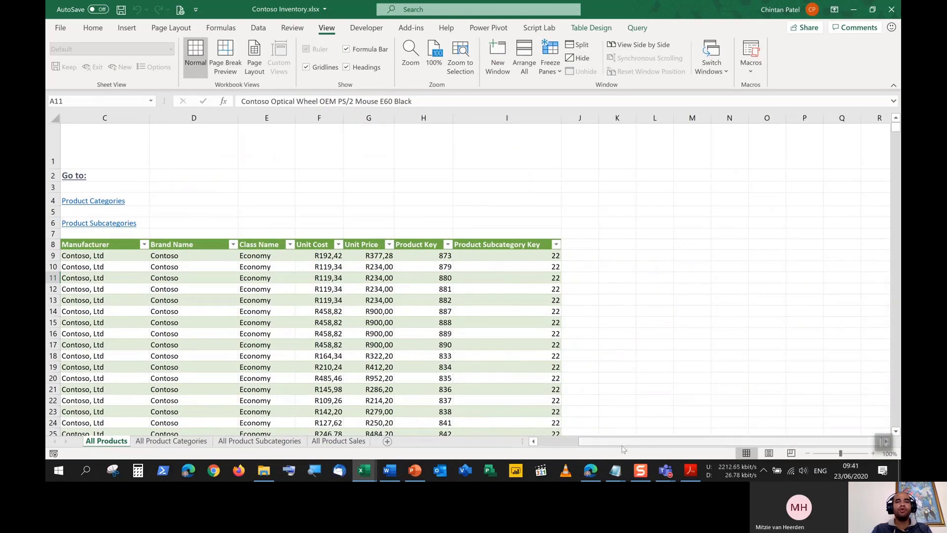
pyautogui.scroll(-2, 555, 388)
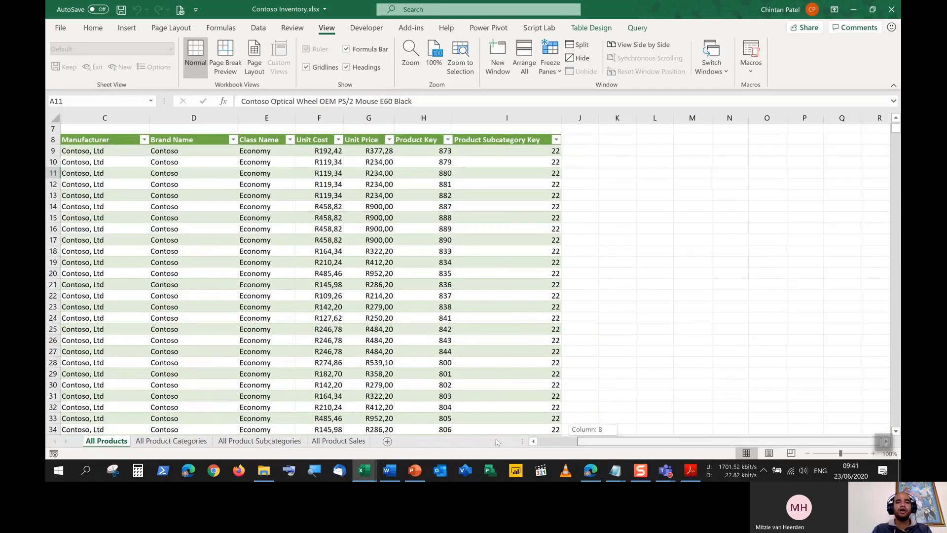
pyautogui.moveTo(690, 441); pyautogui.dragTo(488, 436)
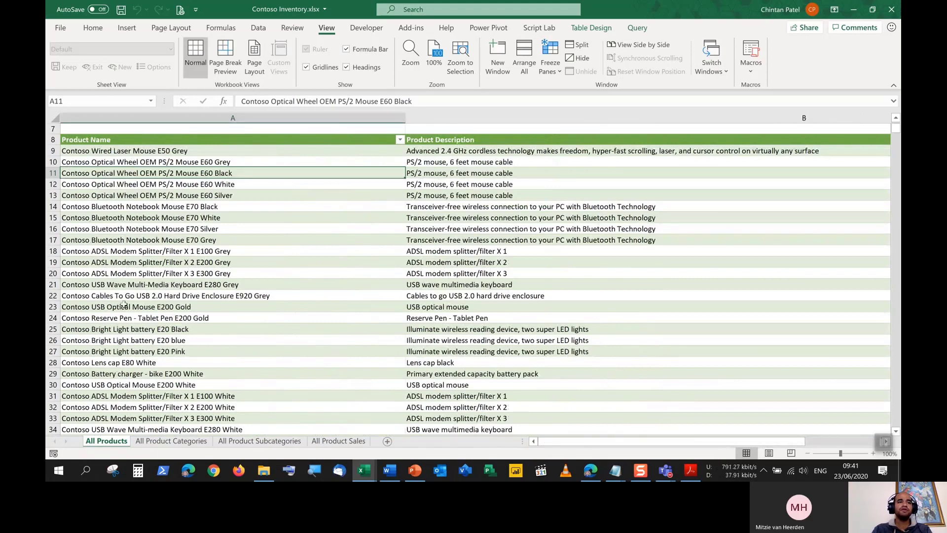
pyautogui.scroll(2, 132, 330)
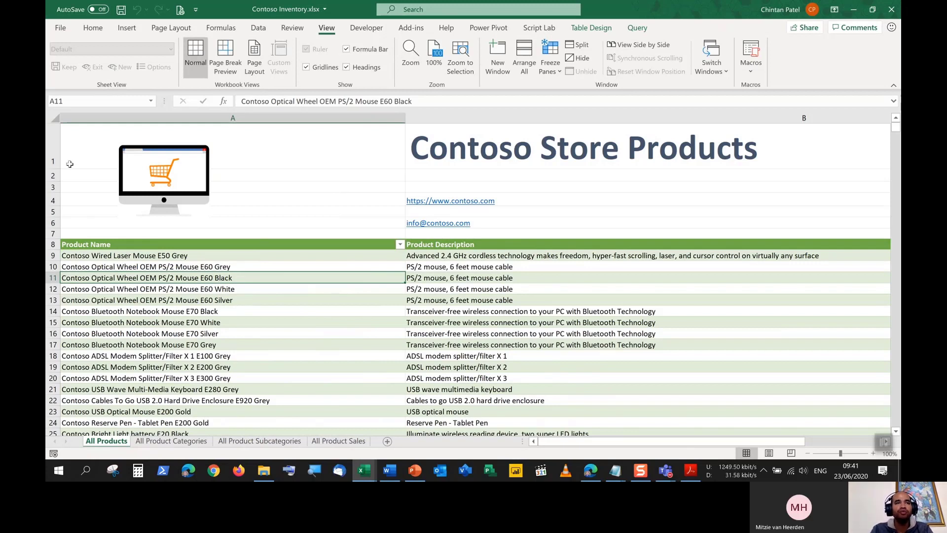
# Highlight cells A1:A8 and the entire column A, and select cell B18.
pyautogui.moveTo(69, 134); pyautogui.dragTo(69, 244)
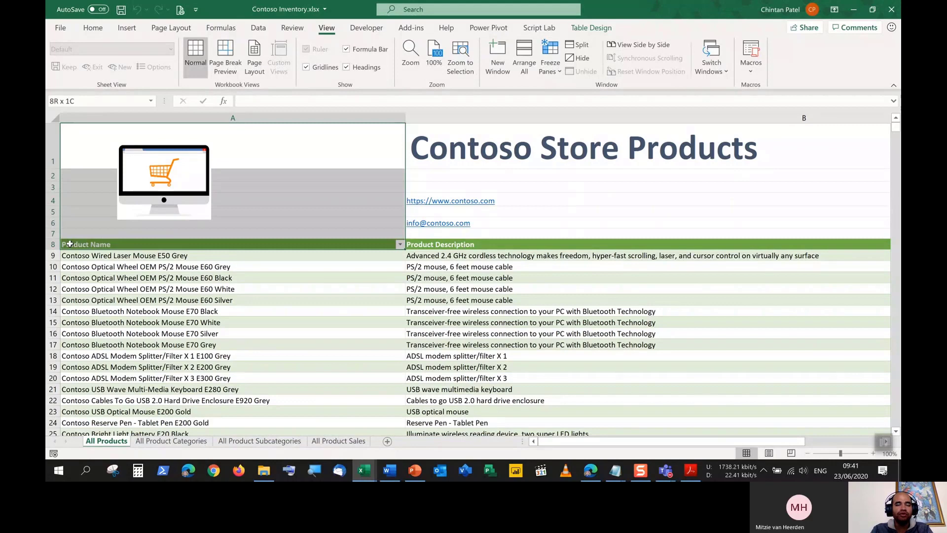
pyautogui.moveTo(69, 244); pyautogui.dragTo(69, 244)
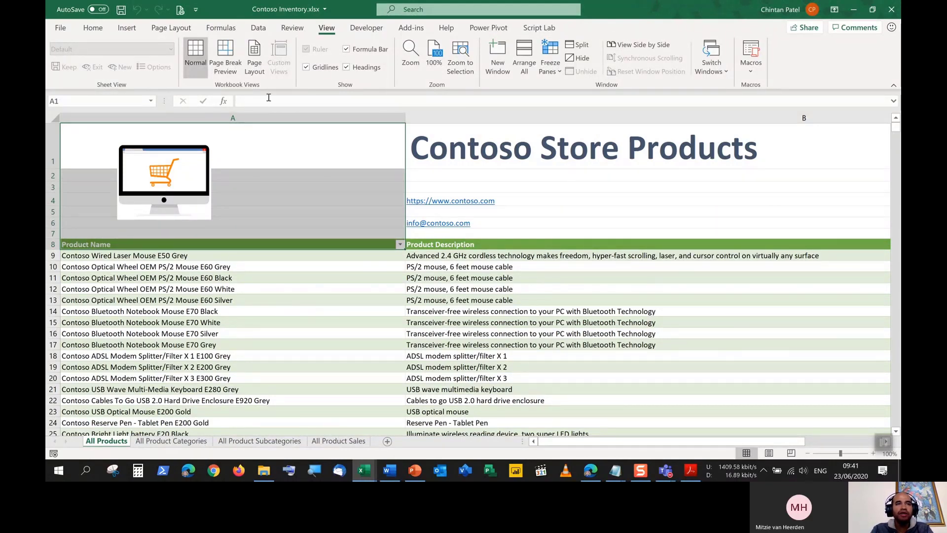
pyautogui.click(256, 118)
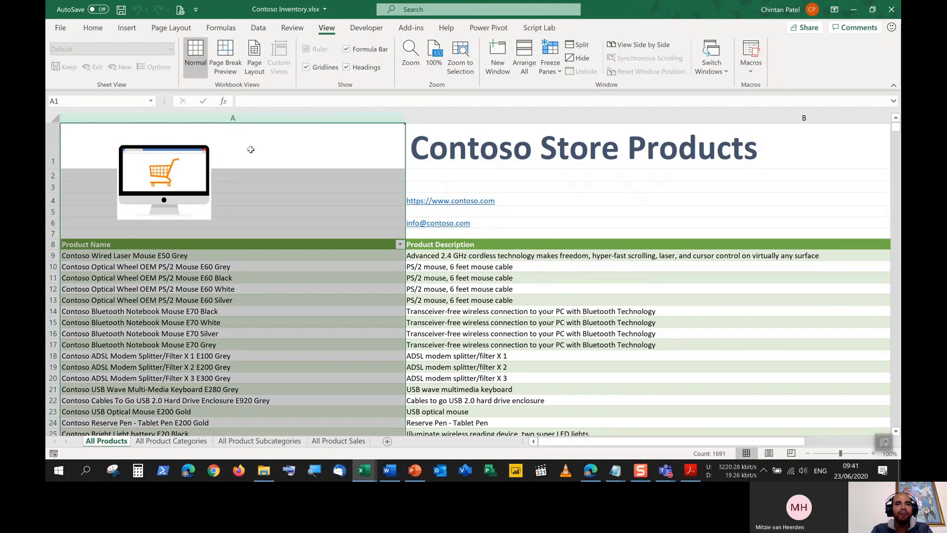
pyautogui.click(550, 354)
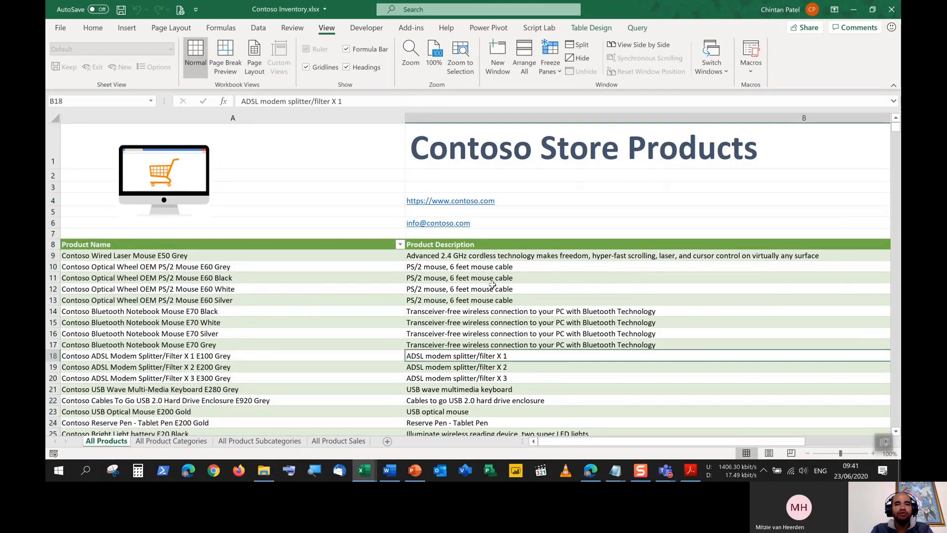
# Examine the product rows under the Manufacturer to Product Subcategory Key columns with nothing frozen, and return to the top of the Product Name column.
pyautogui.moveTo(558, 442); pyautogui.dragTo(600, 443)
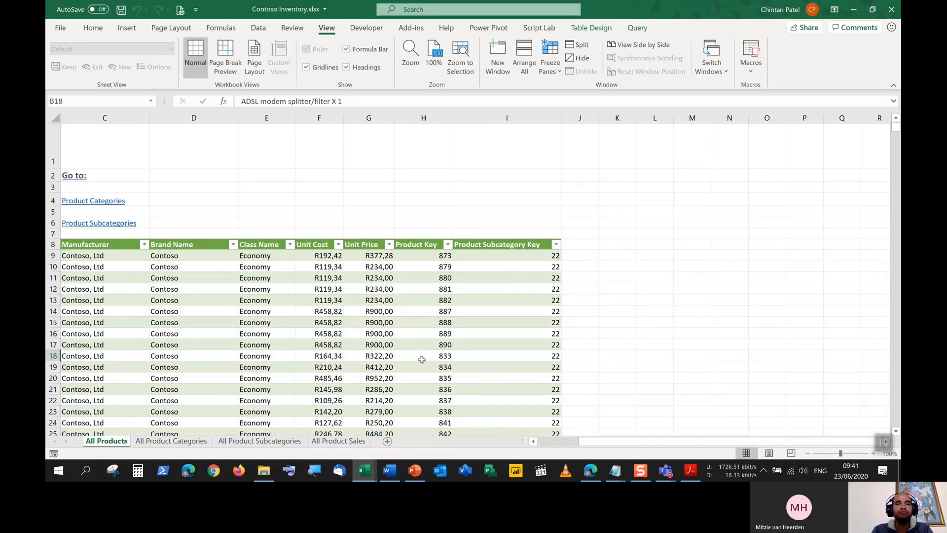
pyautogui.moveTo(653, 442)
pyautogui.mouseDown()
pyautogui.moveTo(627, 450)
pyautogui.moveTo(655, 448)
pyautogui.mouseUp()
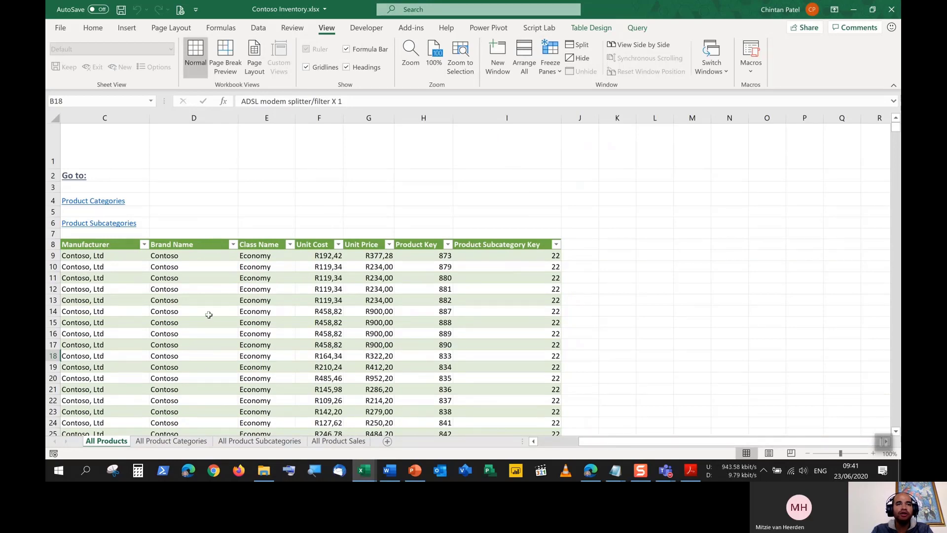
pyautogui.scroll(-15, 208, 314)
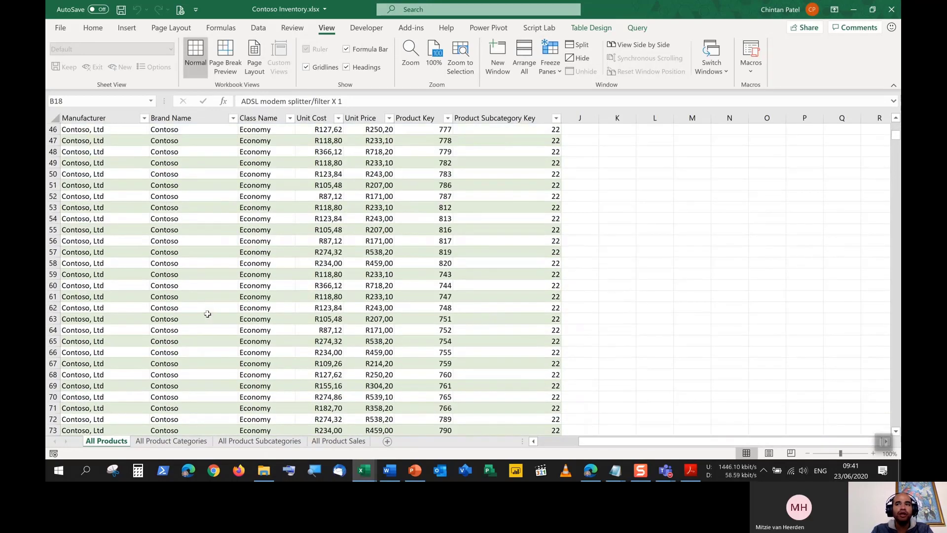
pyautogui.scroll(-7, 208, 314)
pyautogui.scroll(8, 207, 314)
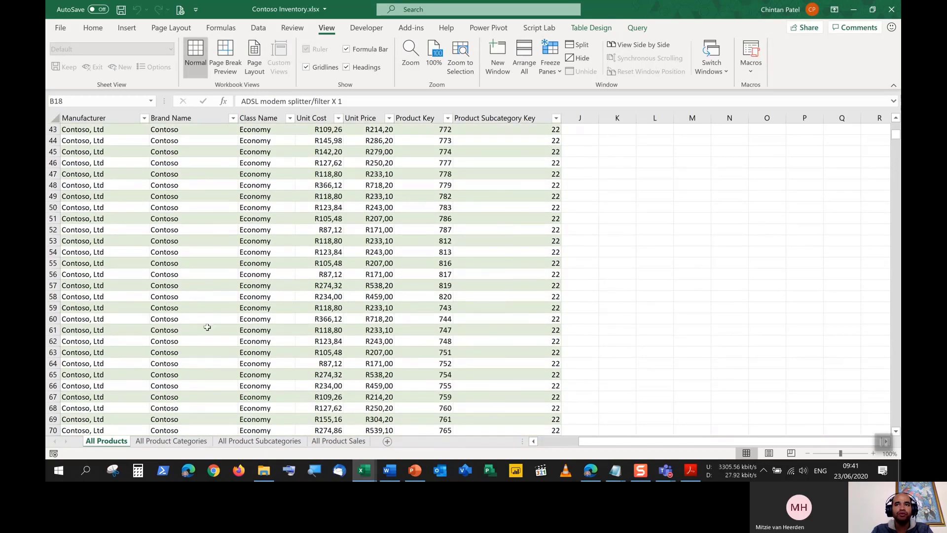
pyautogui.scroll(15, 493, 325)
pyautogui.moveTo(594, 443); pyautogui.dragTo(543, 443)
# Freeze panes at cell B9 so that rows 1 to 8 and the Product Name column stay visible.
pyautogui.click(553, 69)
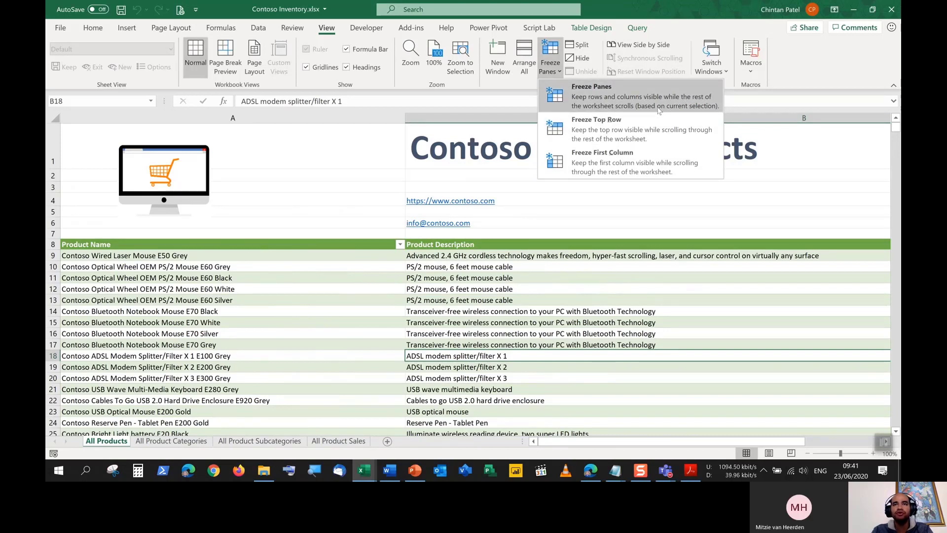
pyautogui.click(437, 250)
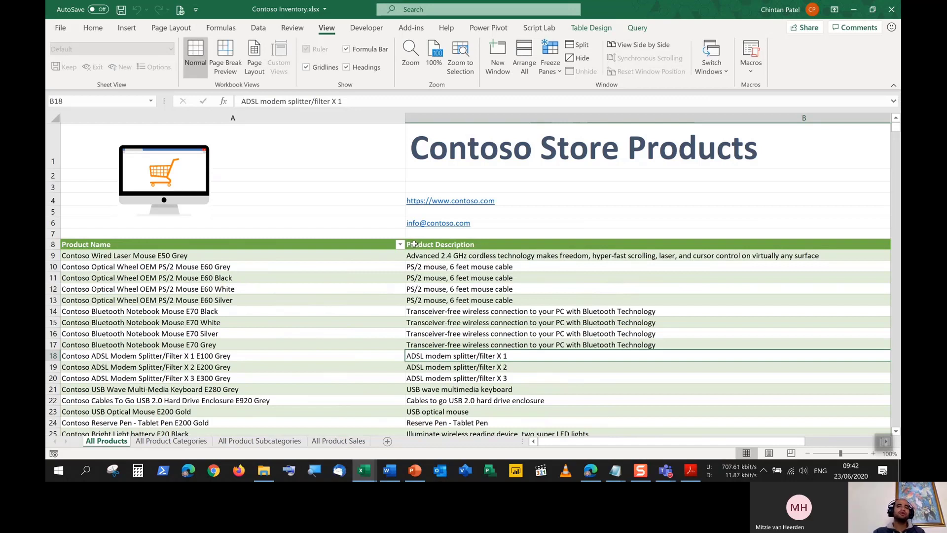
pyautogui.click(414, 244)
pyautogui.click(428, 254)
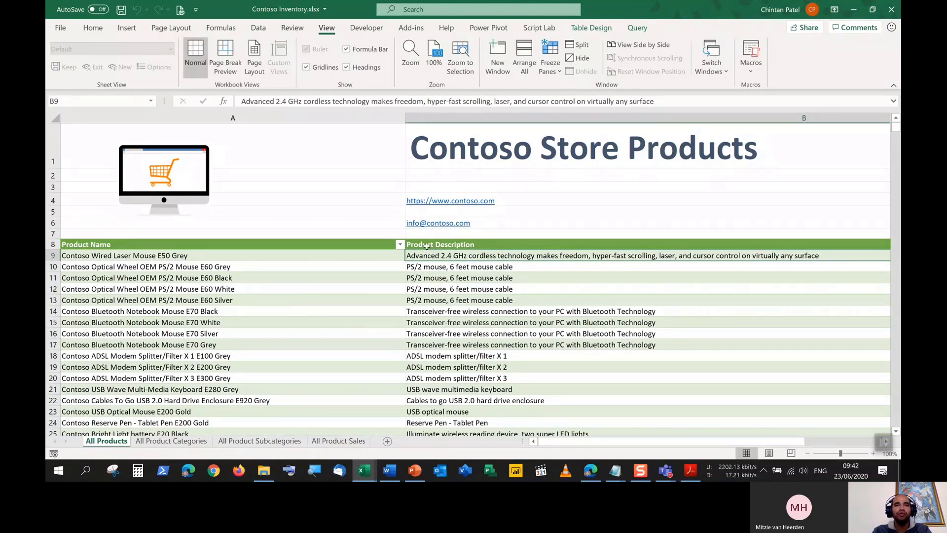
pyautogui.moveTo(312, 152); pyautogui.dragTo(486, 238)
pyautogui.click(450, 257)
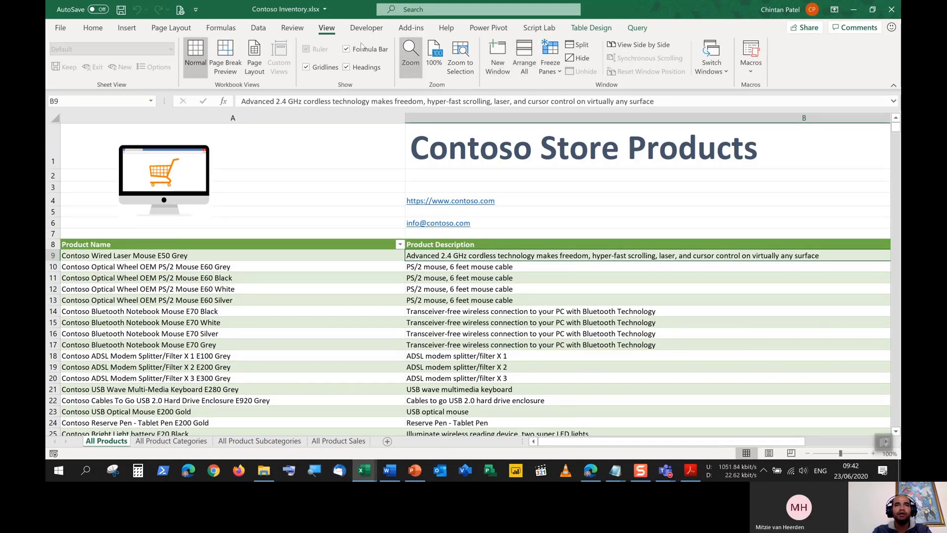
pyautogui.click(557, 71)
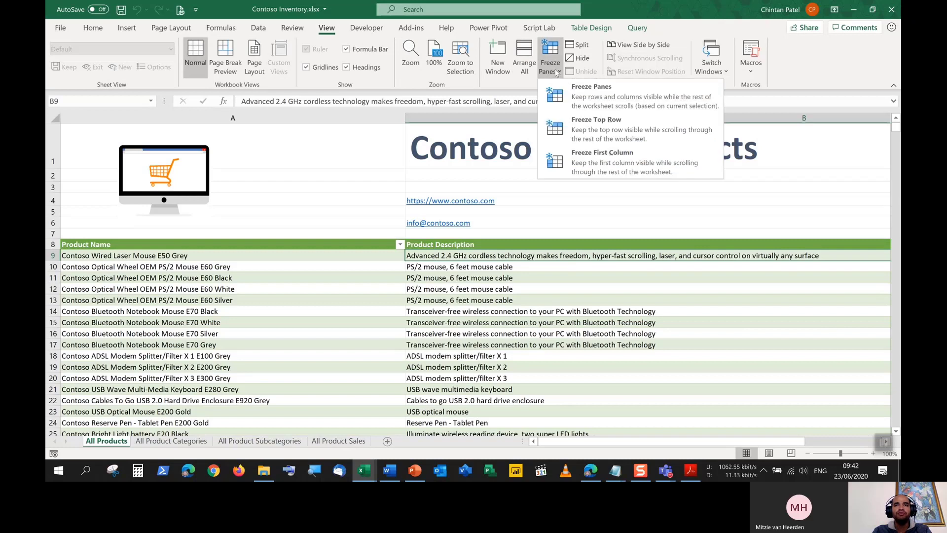
pyautogui.click(623, 98)
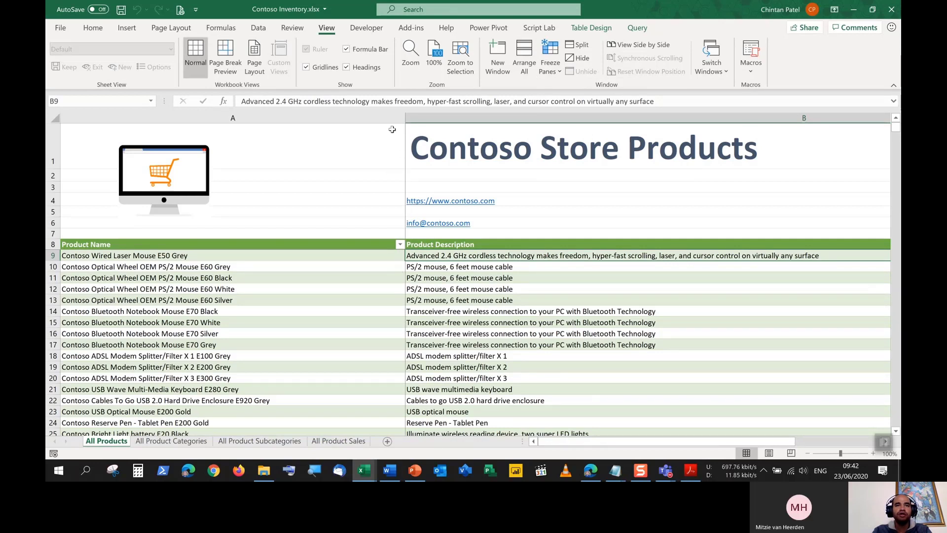
# Check how the product rows scroll beneath the frozen rows 1 to 8, and return to row 9.
pyautogui.moveTo(545, 440); pyautogui.dragTo(668, 449)
pyautogui.moveTo(519, 441); pyautogui.dragTo(485, 441)
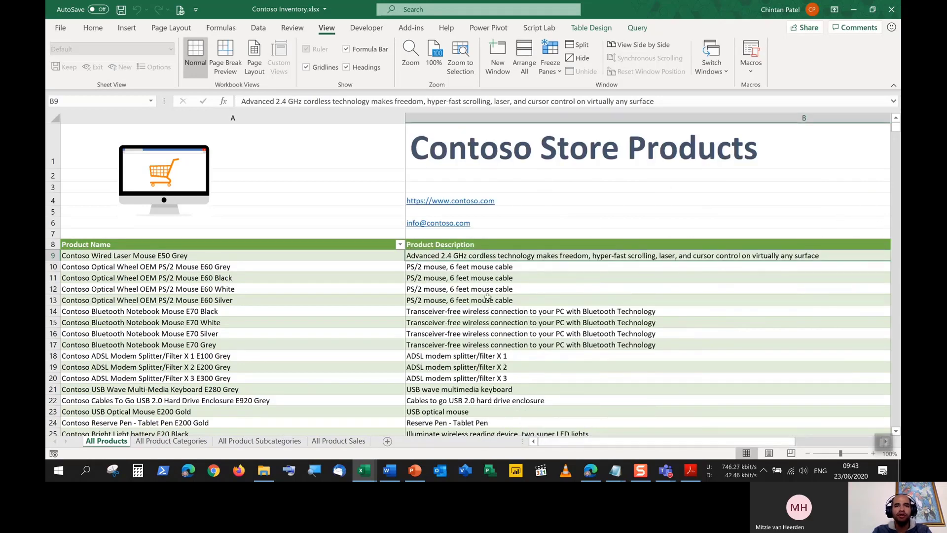
pyautogui.scroll(-5, 486, 292)
pyautogui.scroll(-10, 485, 291)
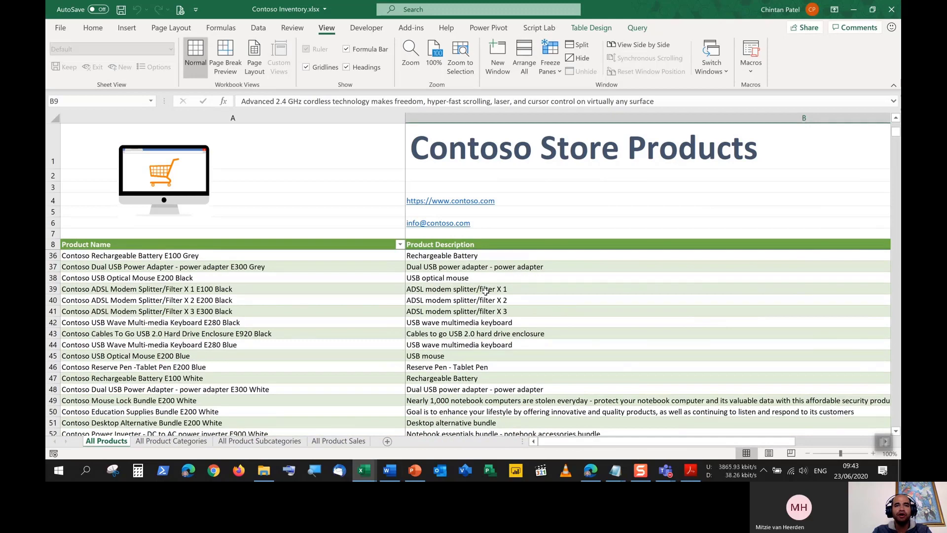
pyautogui.scroll(-1, 486, 291)
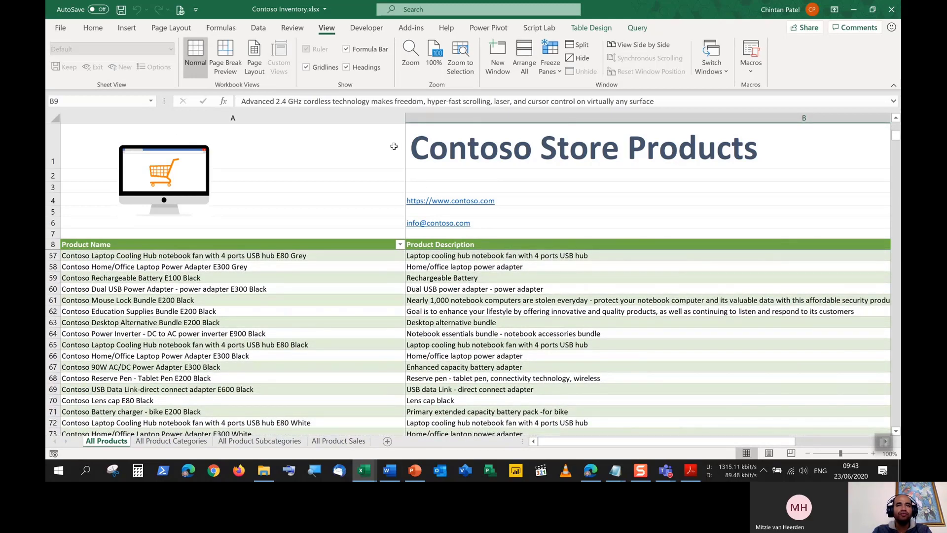
pyautogui.click(52, 155)
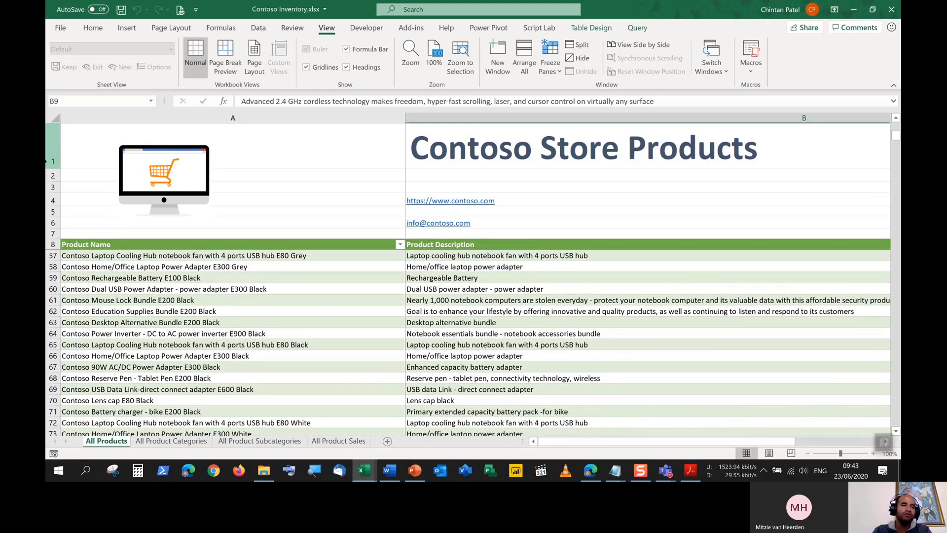
pyautogui.scroll(7, 471, 333)
pyautogui.scroll(9, 471, 333)
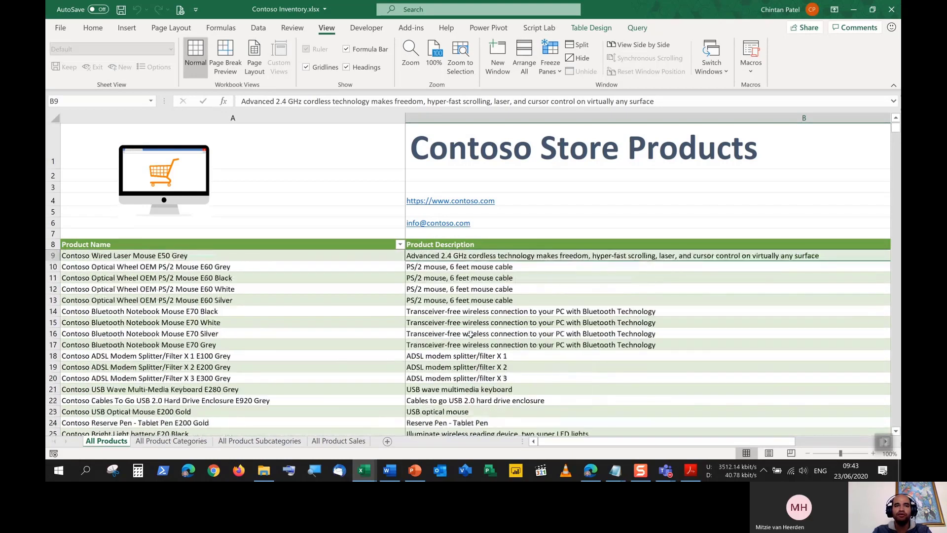
# Compare the unit cost in F59 with its product name in A59 across the frozen column, and return to the Product Description column.
pyautogui.moveTo(575, 442); pyautogui.dragTo(619, 451)
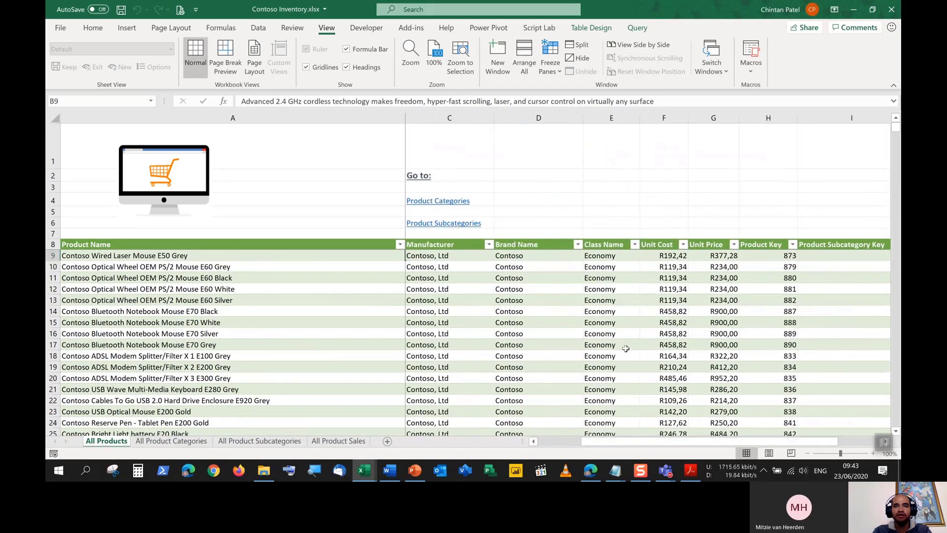
pyautogui.scroll(-6, 623, 343)
pyautogui.scroll(-8, 622, 342)
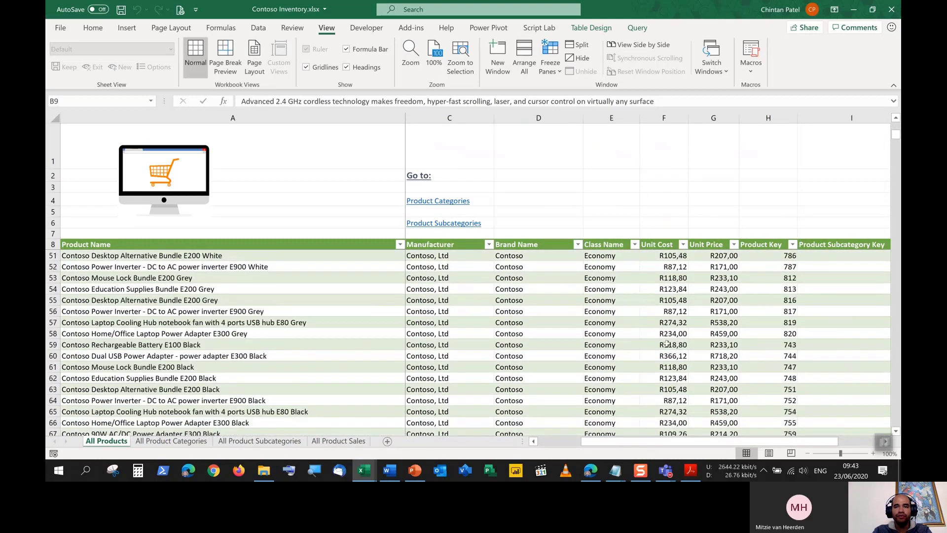
pyautogui.click(667, 341)
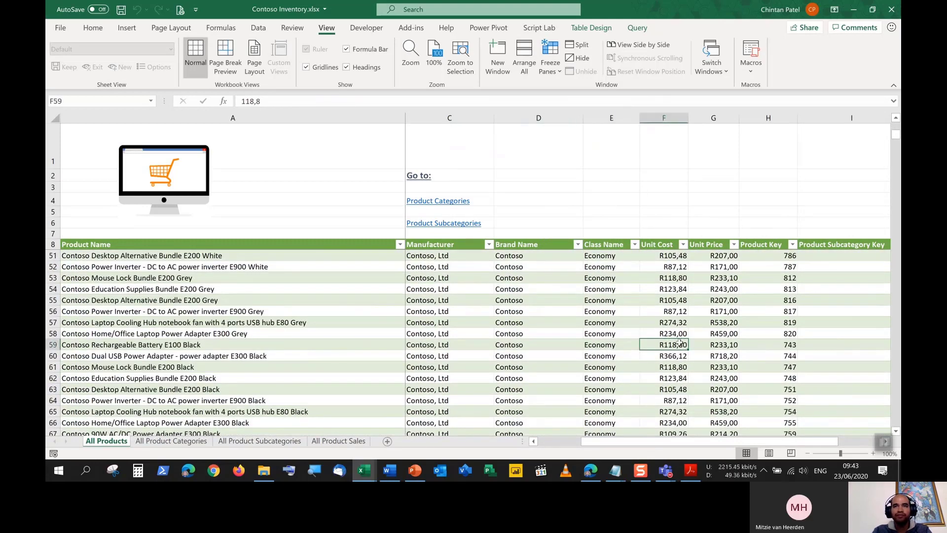
pyautogui.click(207, 343)
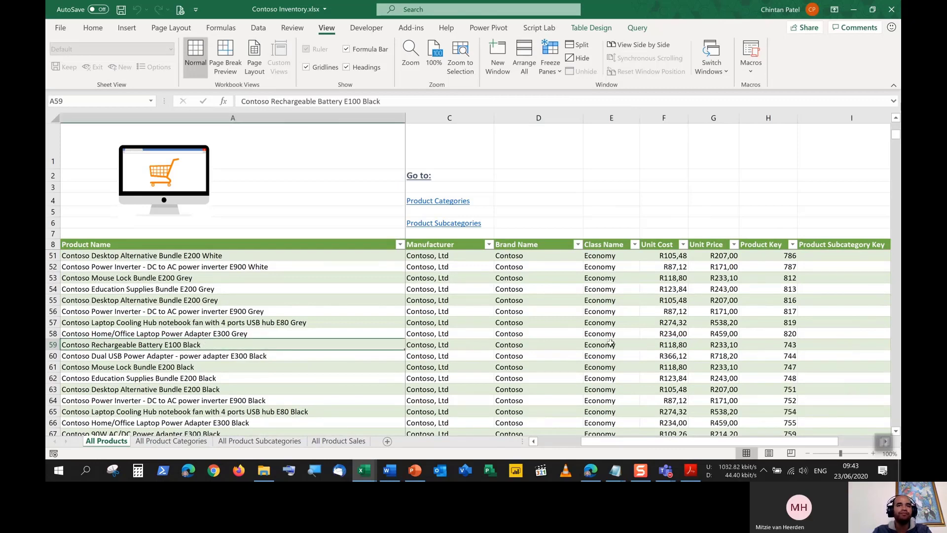
pyautogui.scroll(14, 610, 342)
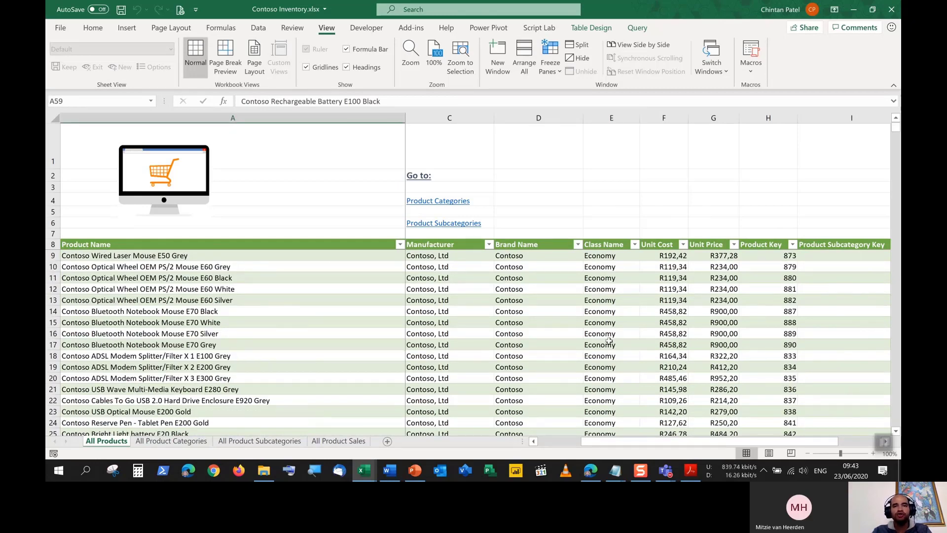
pyautogui.hscroll(-2, 610, 342)
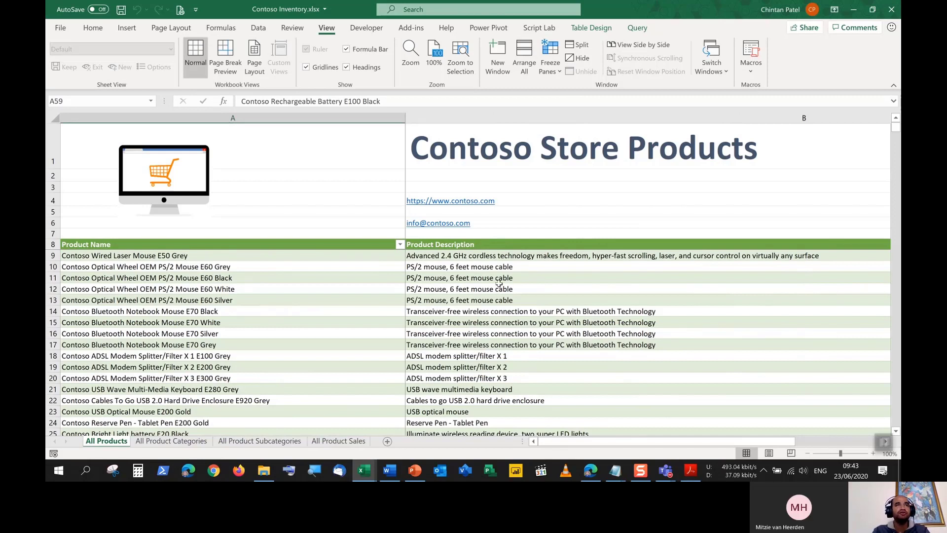
# Unfreeze the panes on the All Products sheet and check how the headings scroll with the product rows.
pyautogui.click(547, 72)
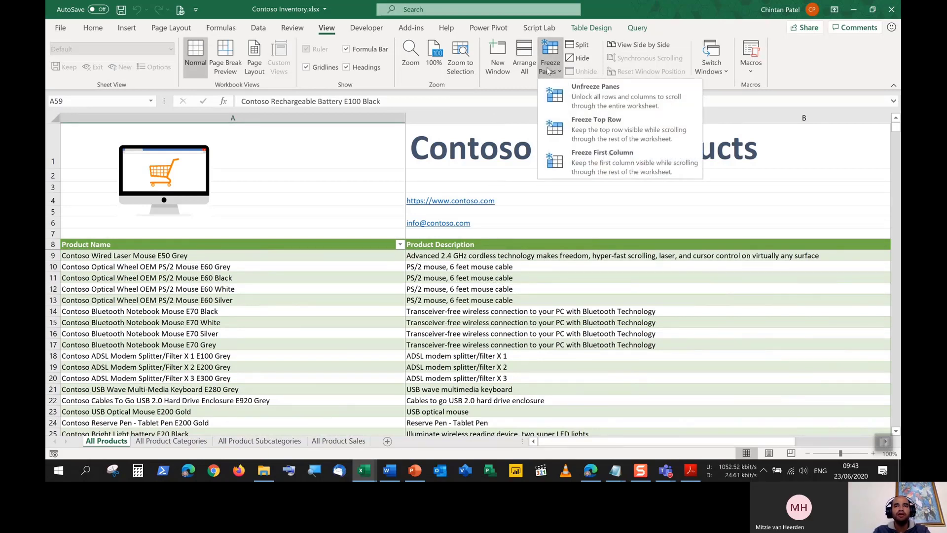
pyautogui.click(608, 103)
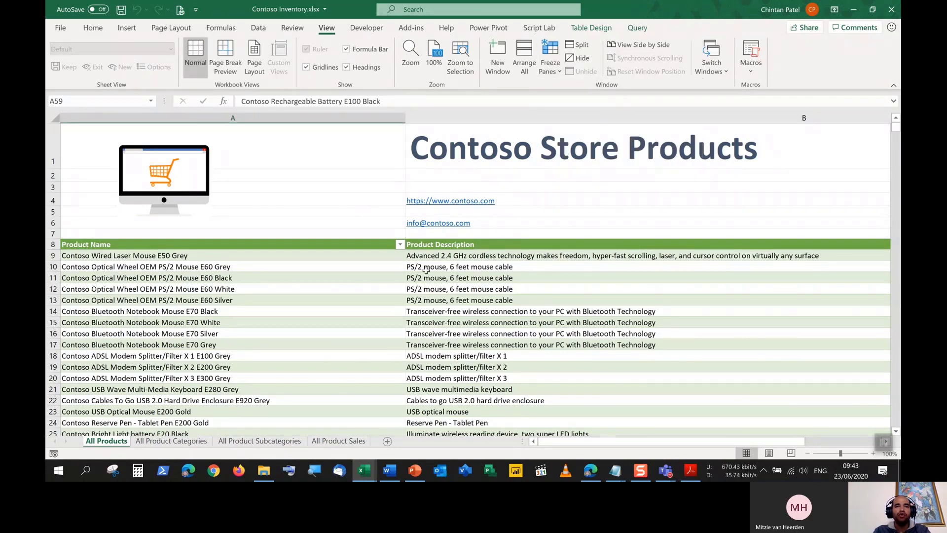
pyautogui.scroll(-8, 426, 268)
pyautogui.scroll(8, 418, 337)
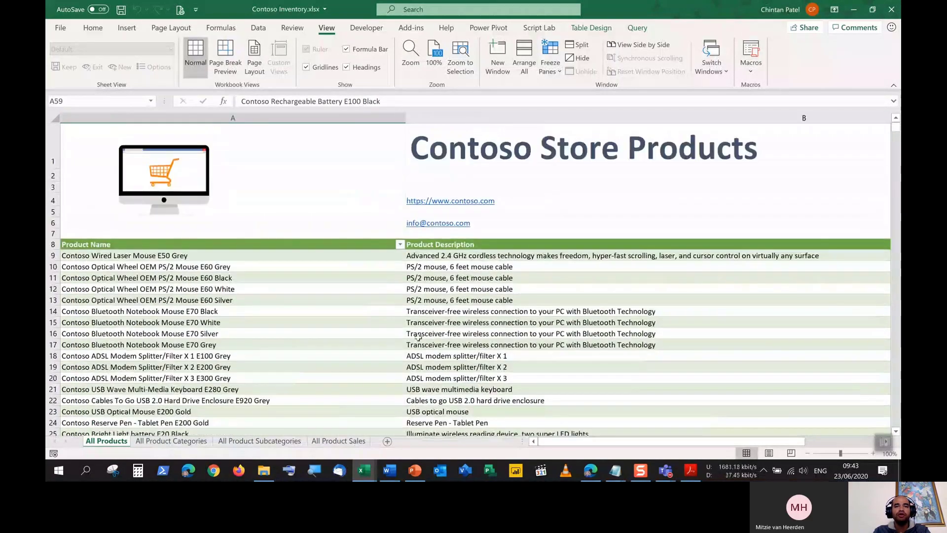
# Review the Freeze Panes, Freeze Top Row and Freeze First Column options without applying any.
pyautogui.click(555, 71)
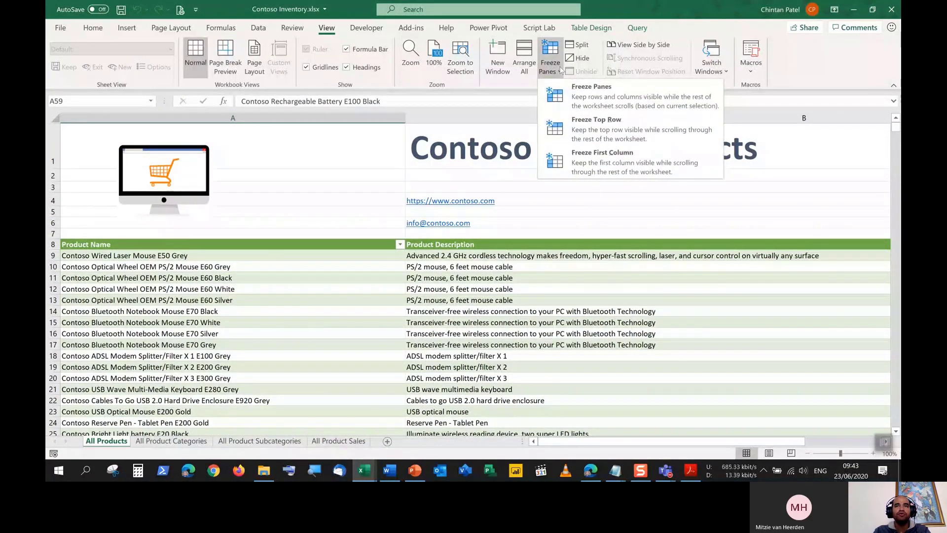
pyautogui.click(561, 70)
pyautogui.click(560, 70)
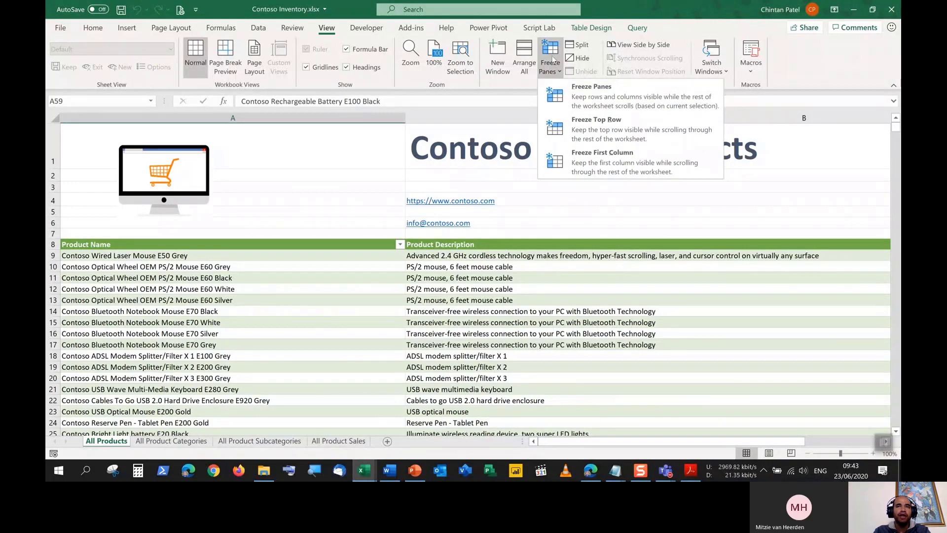
pyautogui.click(553, 62)
pyautogui.moveTo(575, 441)
pyautogui.mouseDown()
pyautogui.moveTo(601, 447)
pyautogui.moveTo(574, 440)
pyautogui.mouseUp()
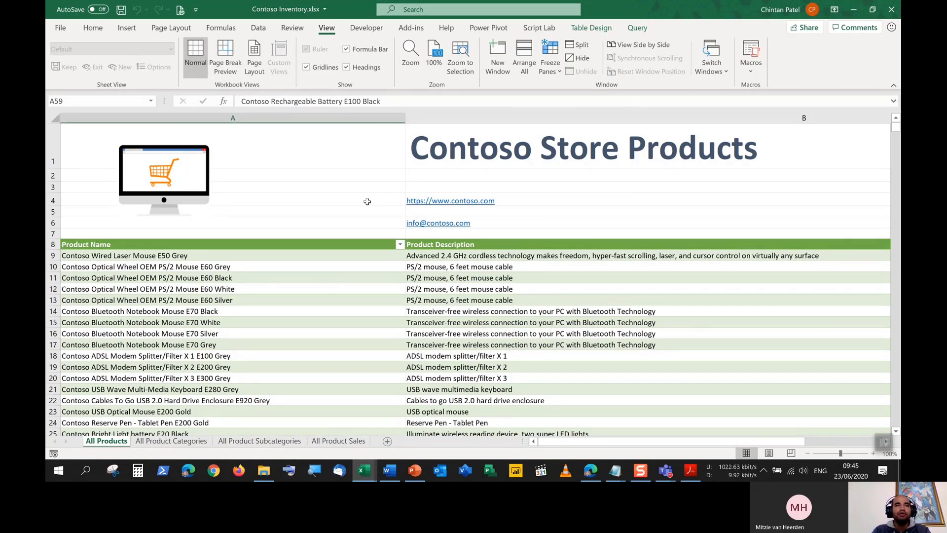
# Examine the Contoso Inventory workbook's file information, including its properties, related dates and related people.
pyautogui.click(60, 28)
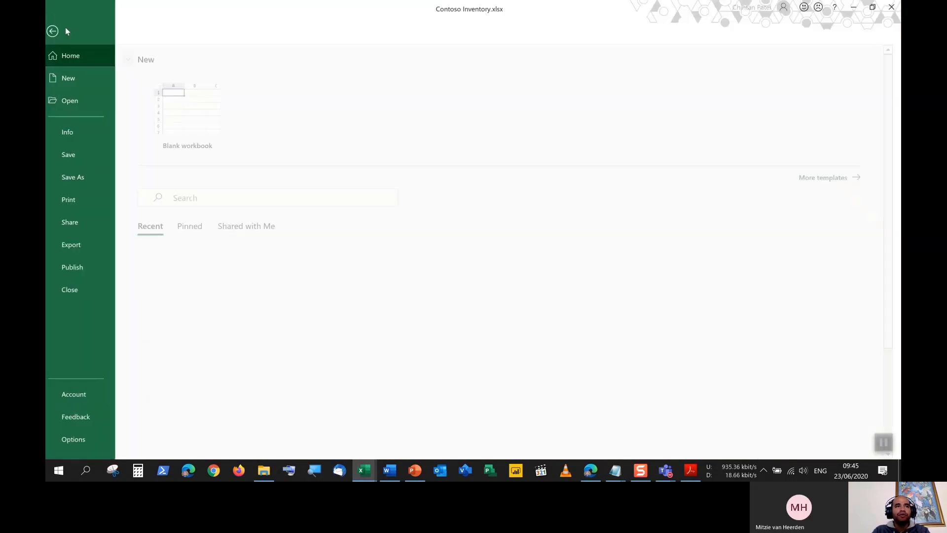
pyautogui.click(75, 137)
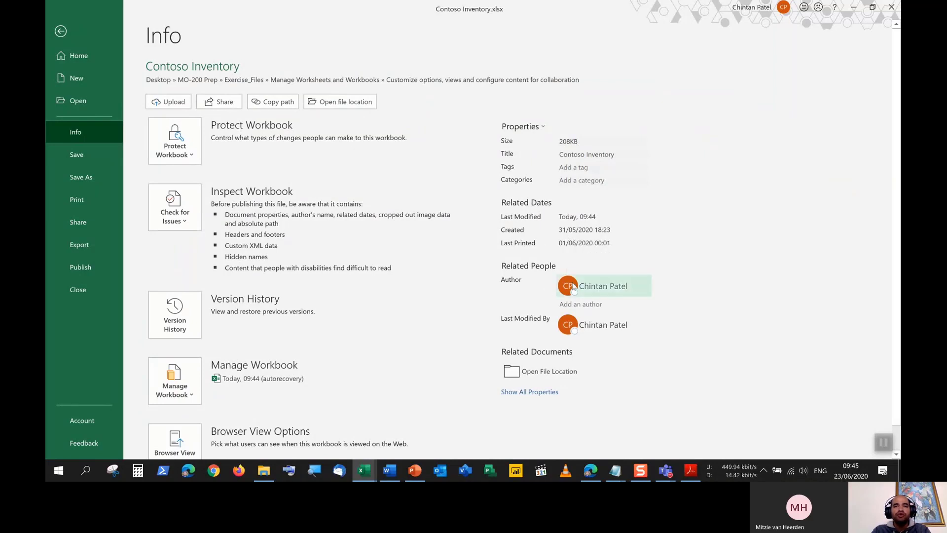
pyautogui.moveTo(571, 287)
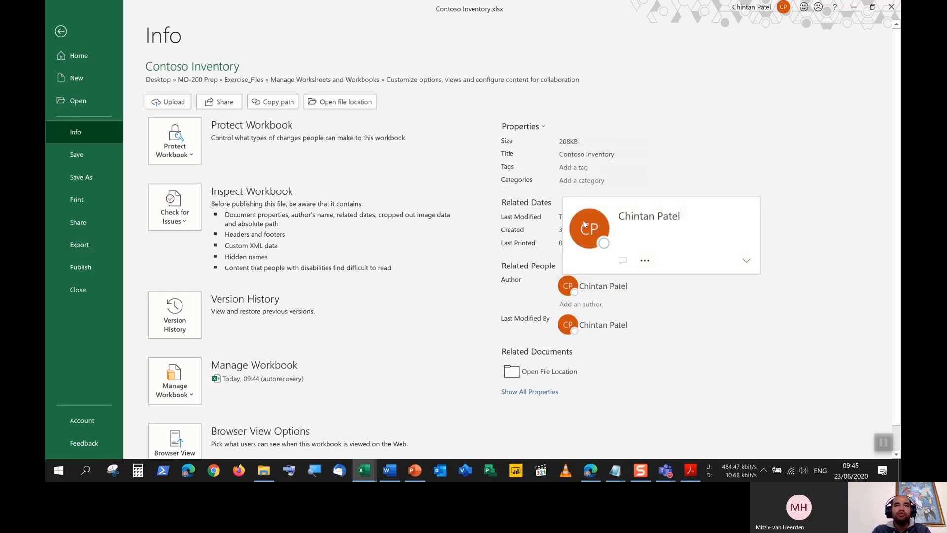
# Open the Contoso Inventory workbook's advanced properties and move the dialog clear of the basic properties list.
pyautogui.click(531, 125)
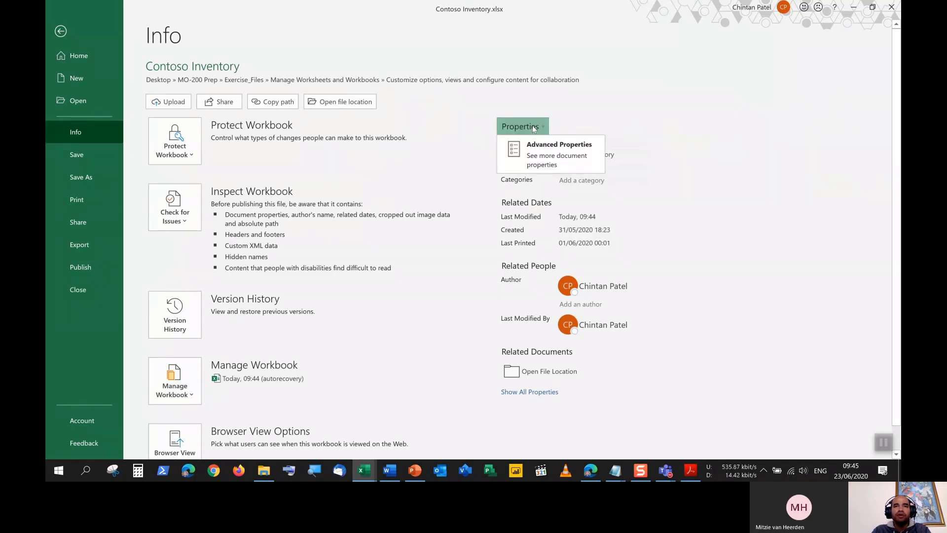
pyautogui.click(547, 154)
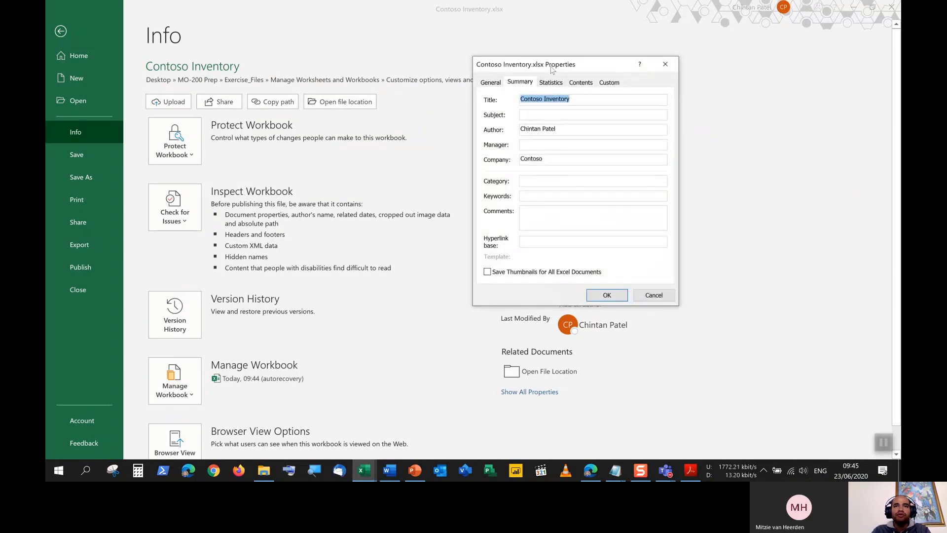
pyautogui.moveTo(552, 69); pyautogui.dragTo(406, 113)
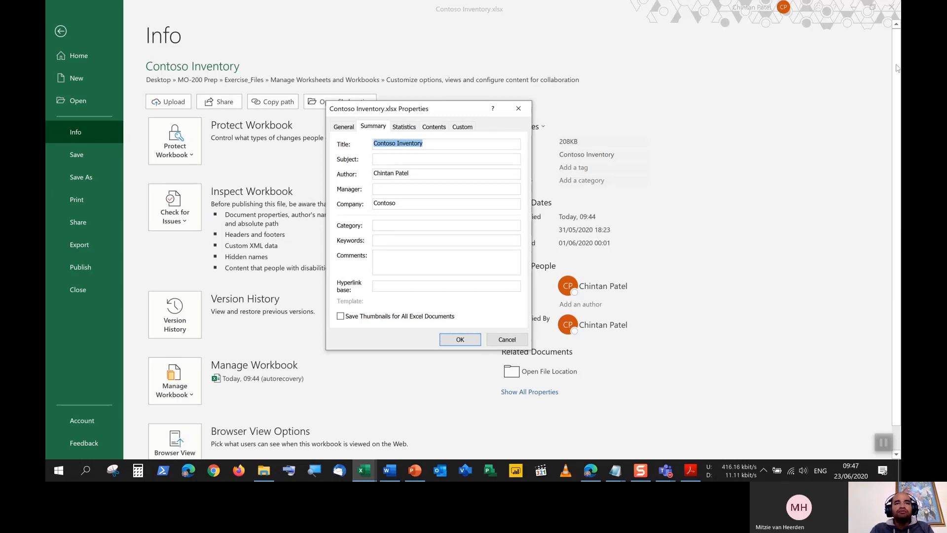
# Set the workbook's Subject property to "Sales Information".
pyautogui.click(373, 143)
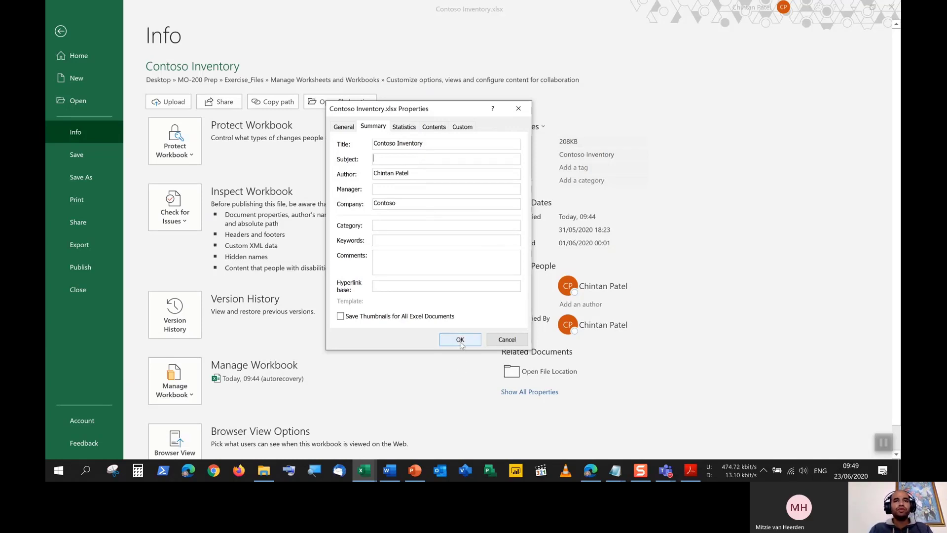
pyautogui.write('Slae')
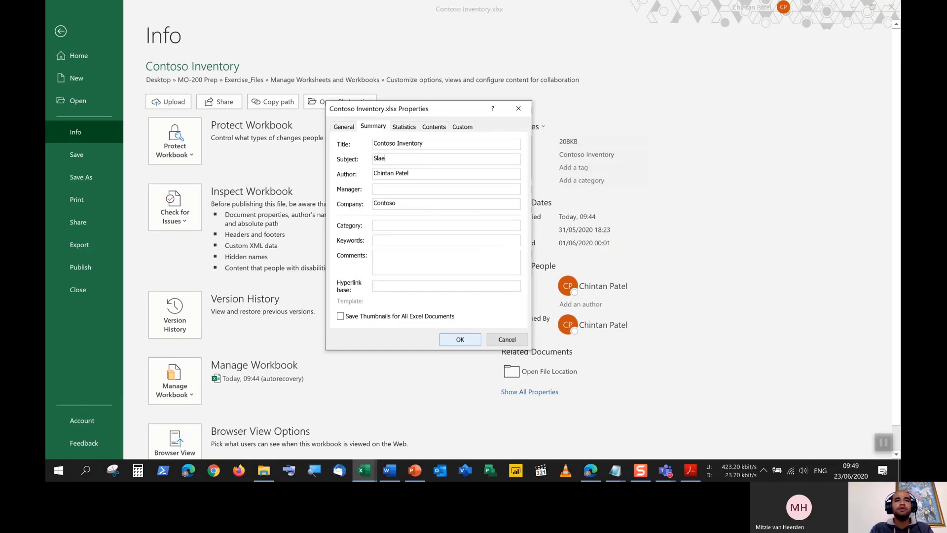
pyautogui.write('s')
pyautogui.press('BackSpace')
pyautogui.press('BackSpace')
pyautogui.press('BackSpace')
pyautogui.press('BackSpace')
pyautogui.write('ales ')
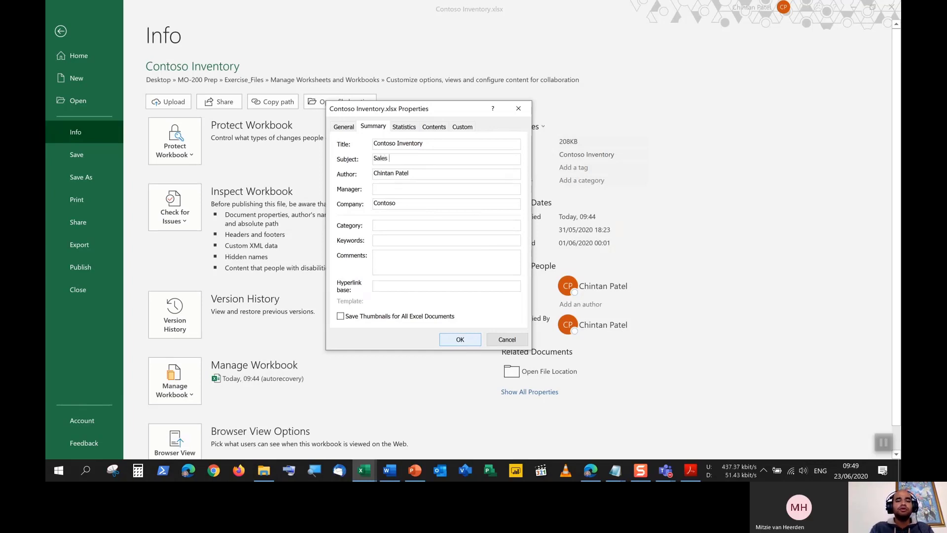
pyautogui.write('Information')
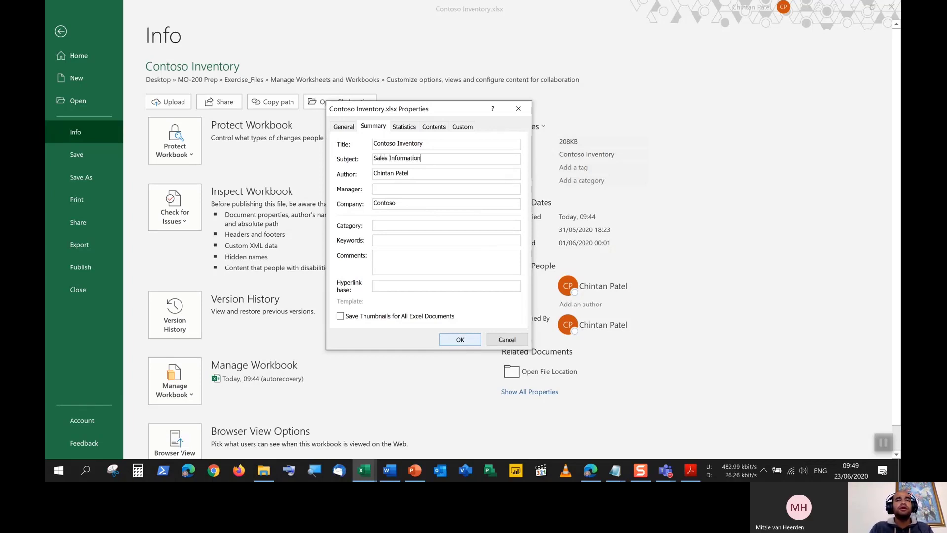
# Review the Author, Company, Keywords and Title fields in the workbook's summary and apply the property changes.
pyautogui.click(413, 173)
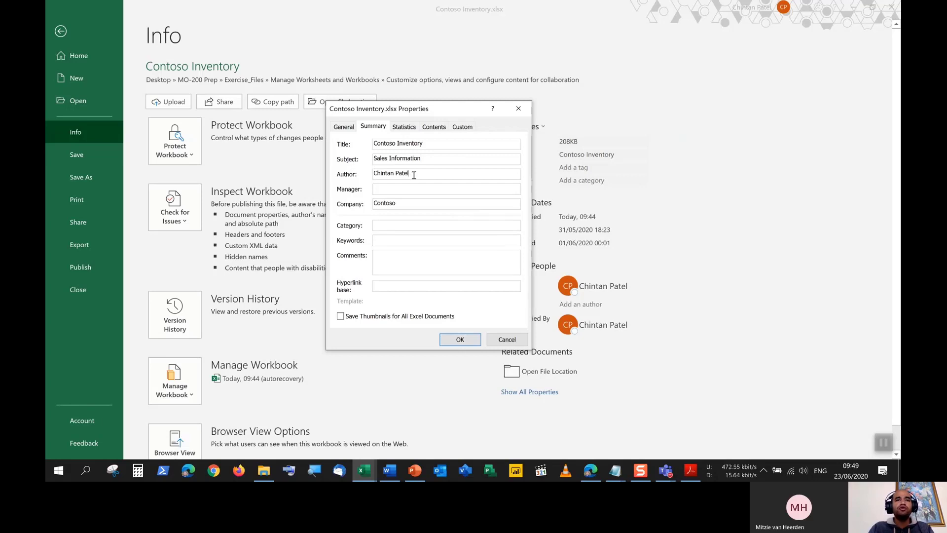
pyautogui.click(404, 204)
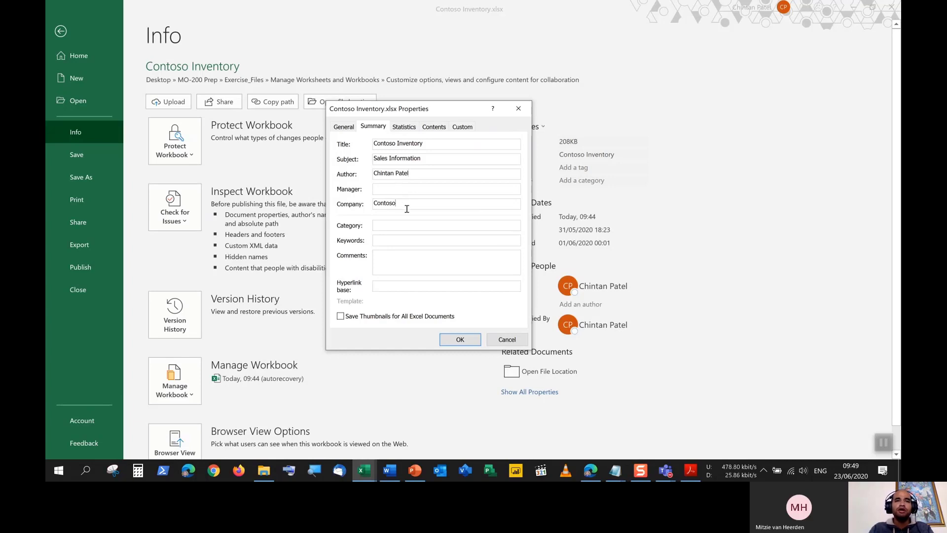
pyautogui.click(389, 241)
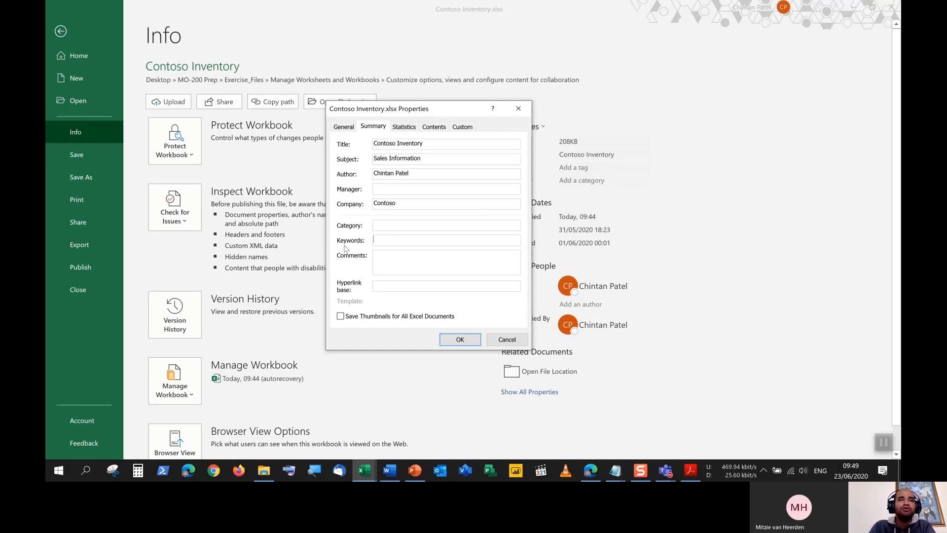
pyautogui.click(395, 144)
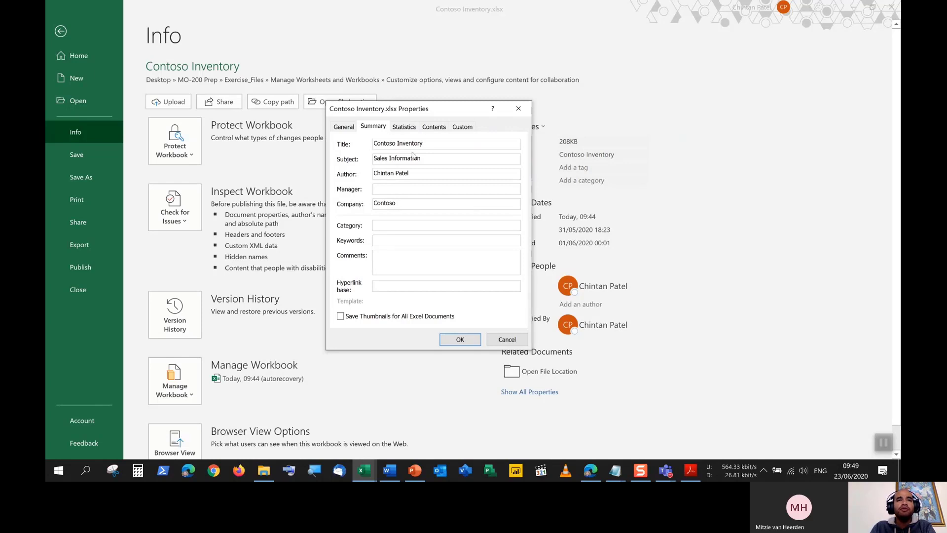
pyautogui.moveTo(438, 144); pyautogui.dragTo(367, 146)
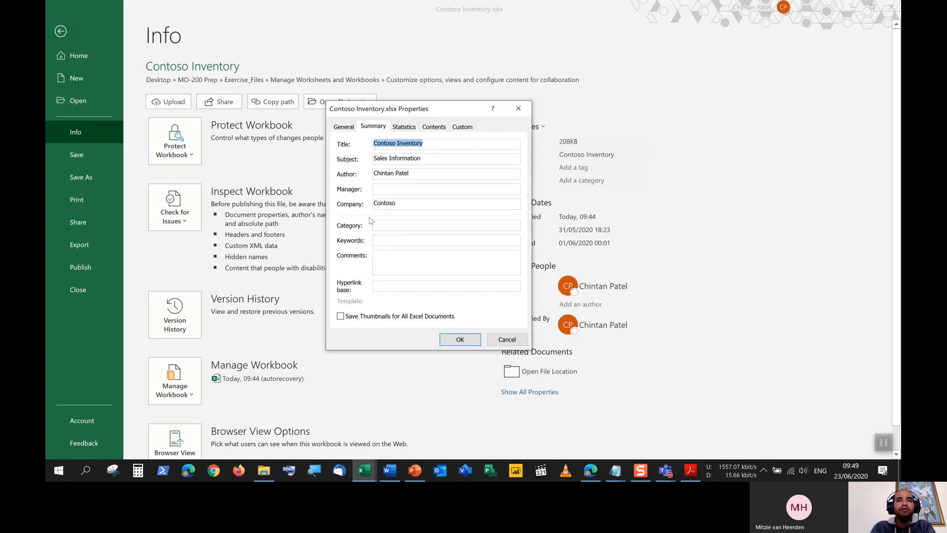
pyautogui.click(389, 241)
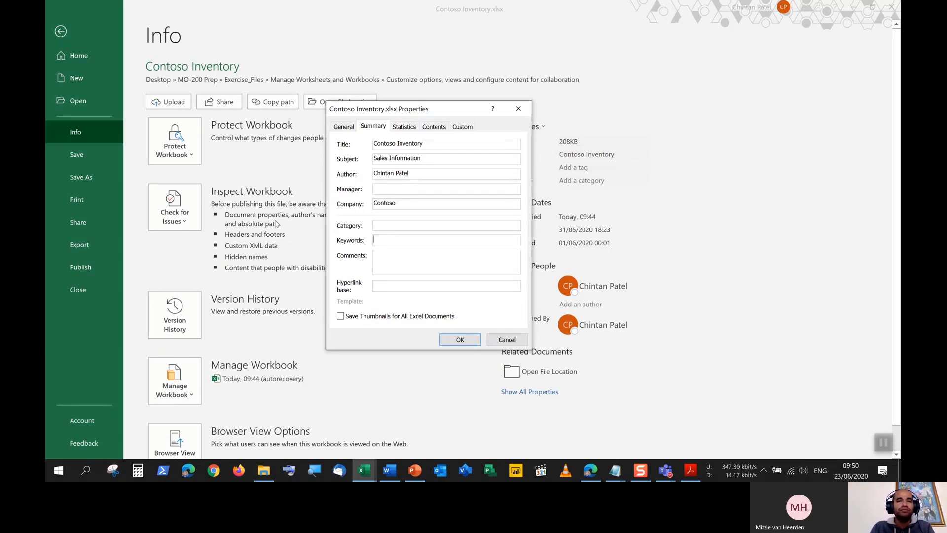
pyautogui.click(459, 340)
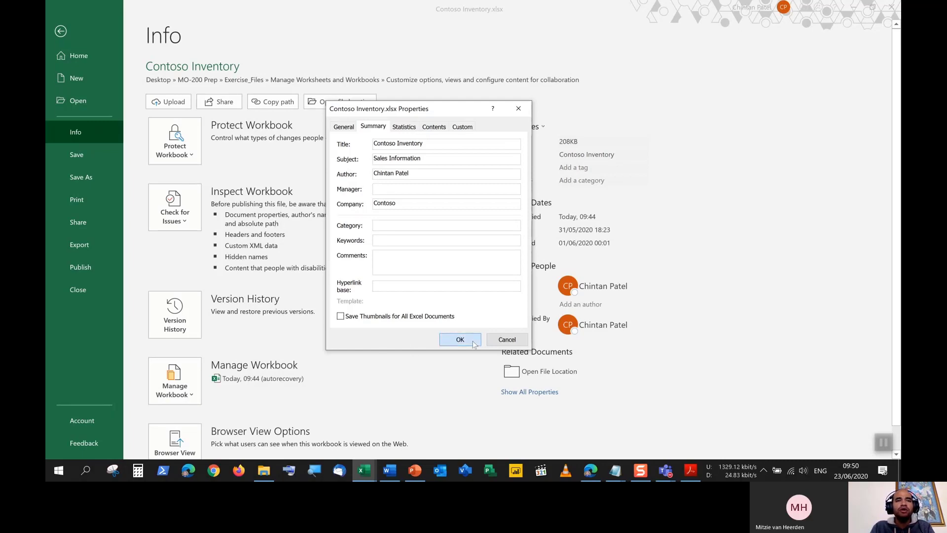
# Return to the All Products sheet and examine the product names and descriptions for terms suitable as keywords.
pyautogui.click(81, 30)
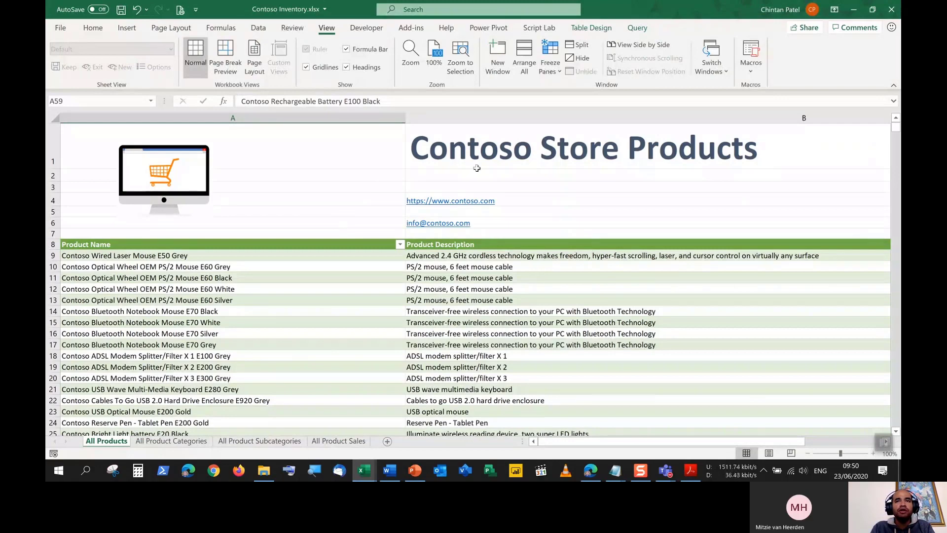
pyautogui.scroll(-15, 563, 418)
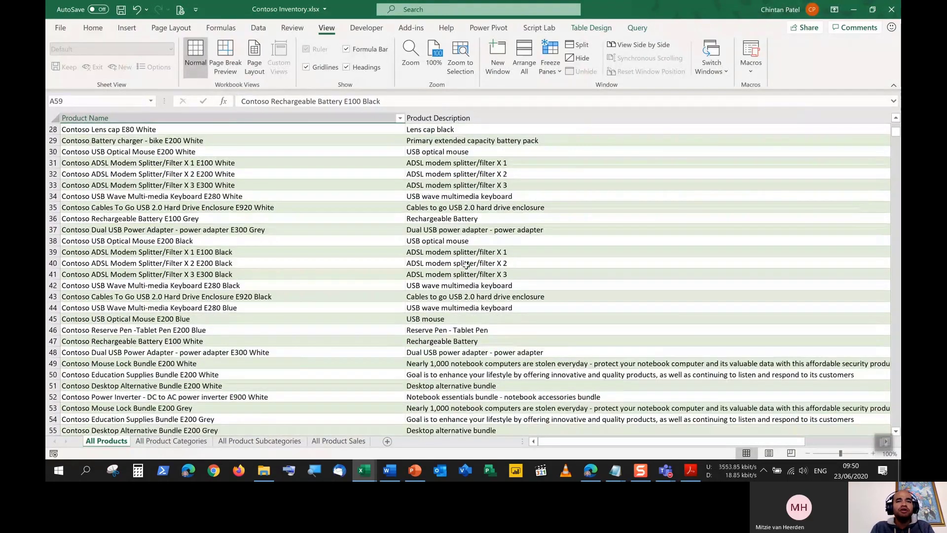
pyautogui.moveTo(562, 440); pyautogui.dragTo(507, 443)
pyautogui.scroll(-6, 395, 351)
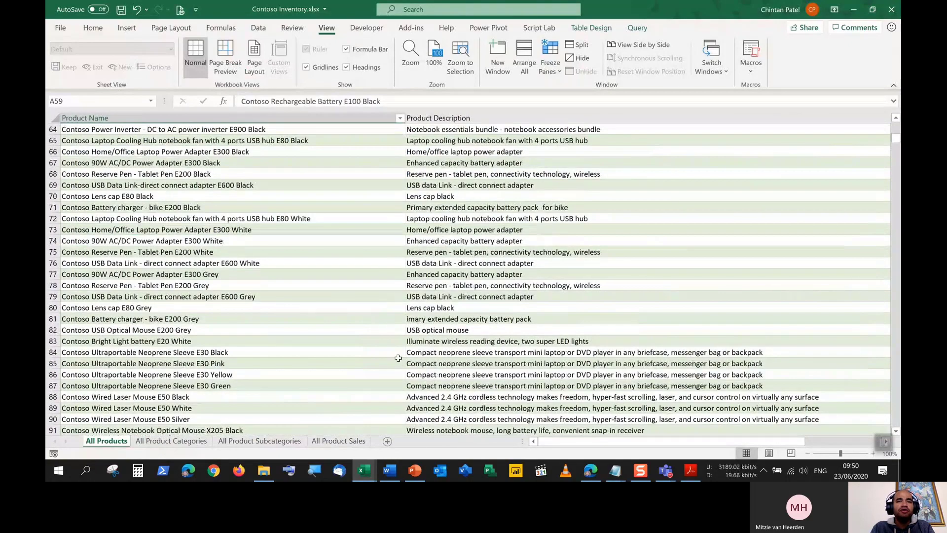
pyautogui.scroll(-5, 395, 350)
pyautogui.scroll(20, 394, 350)
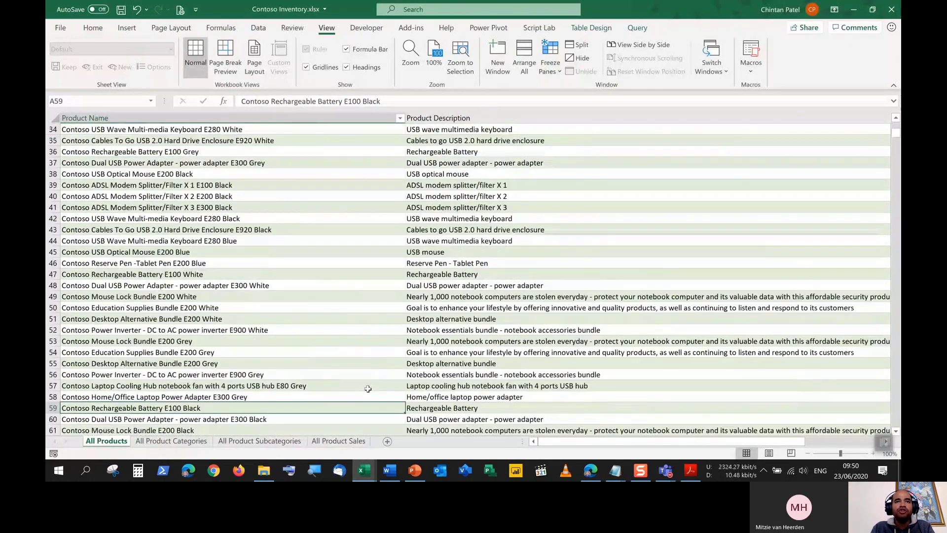
pyautogui.scroll(4, 366, 387)
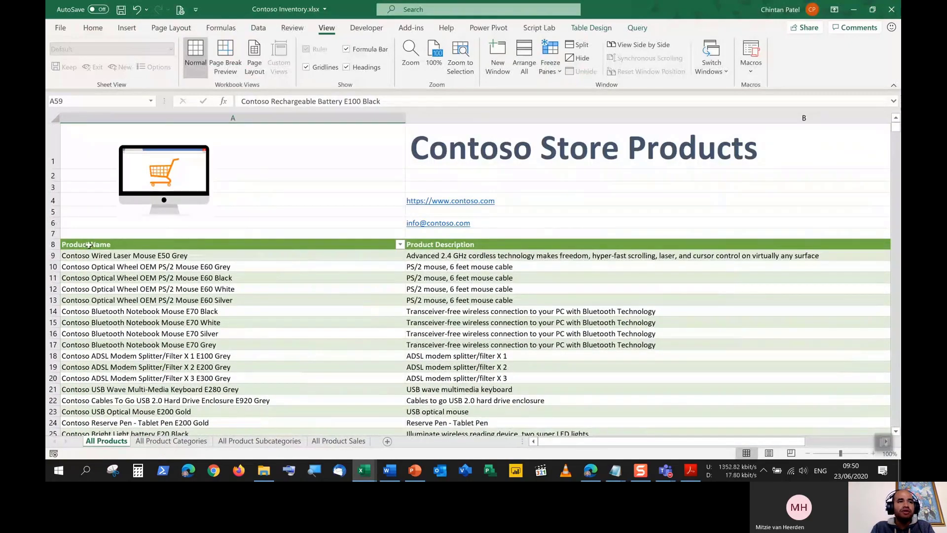
pyautogui.moveTo(606, 442); pyautogui.dragTo(540, 446)
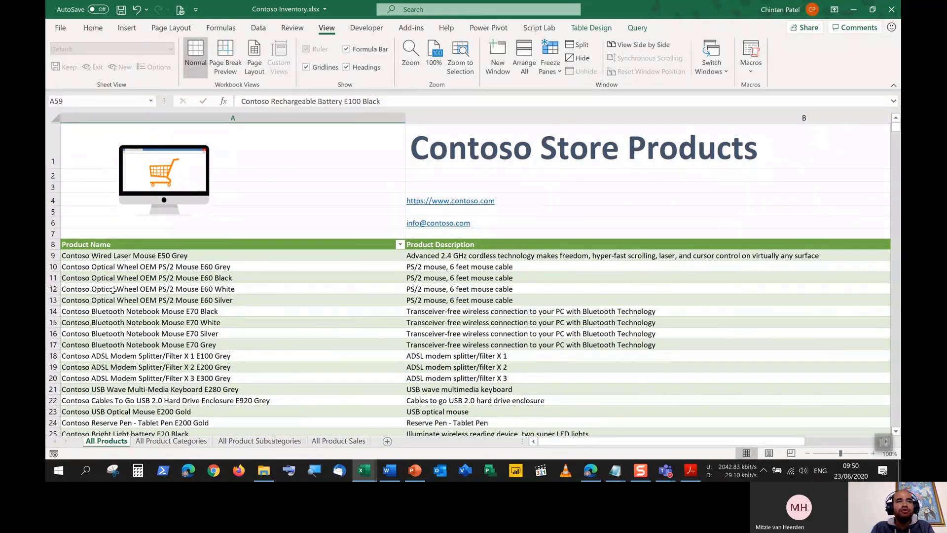
pyautogui.scroll(-7, 102, 295)
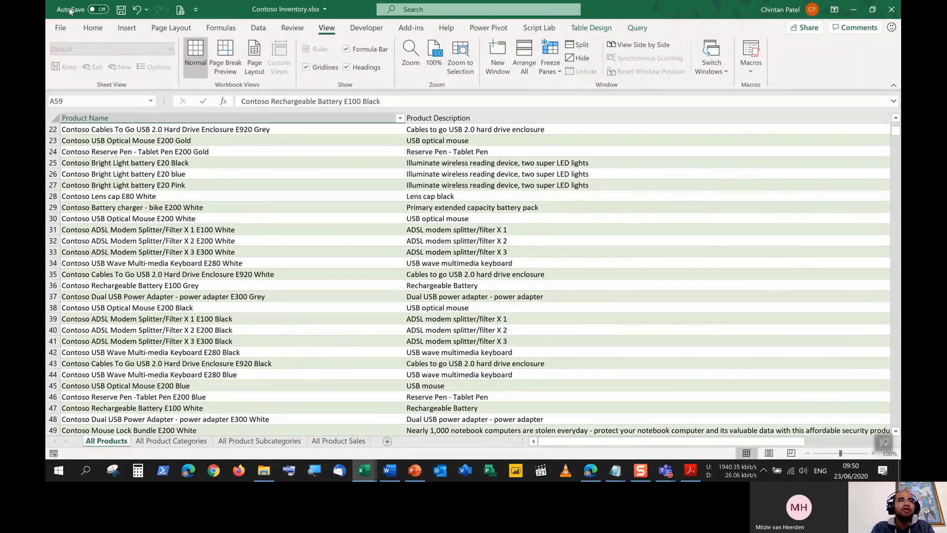
pyautogui.scroll(7, 268, 264)
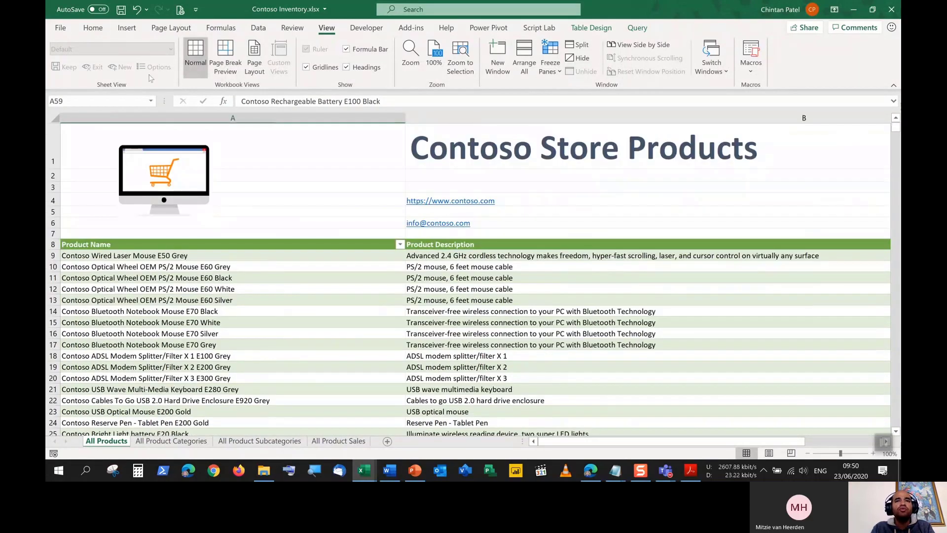
# Reopen the workbook's advanced properties and enter the keywords "contoso, products, multimedia keyboard, bluetooth, manufacturer,".
pyautogui.click(69, 30)
pyautogui.click(75, 132)
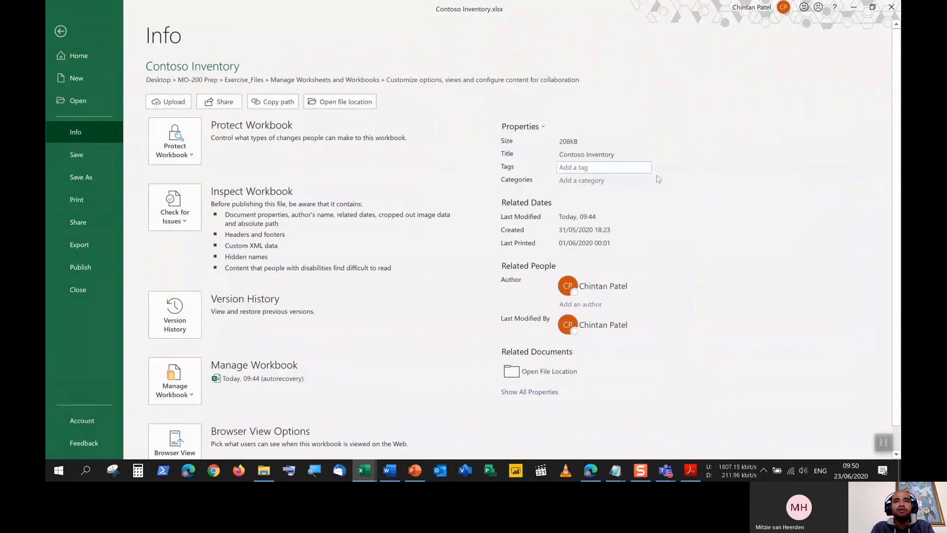
pyautogui.click(522, 126)
pyautogui.click(558, 144)
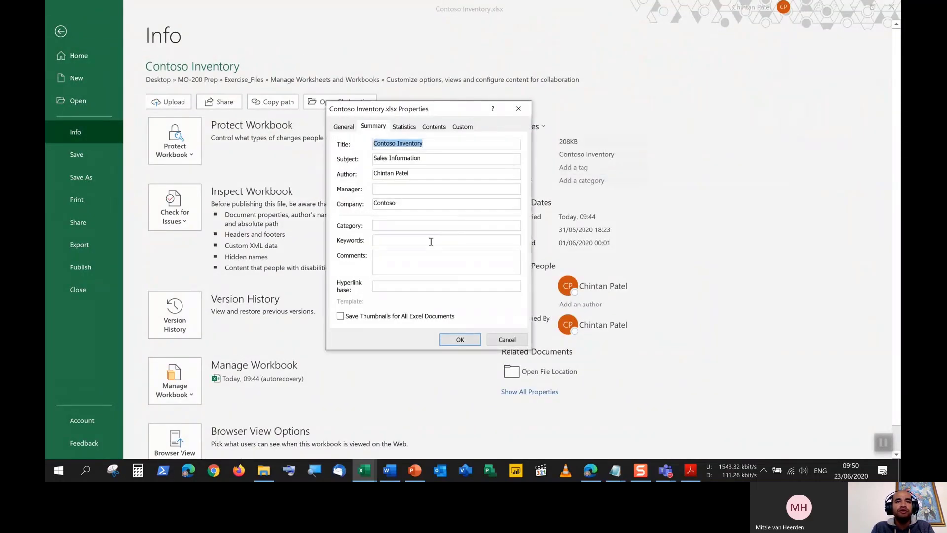
pyautogui.click(420, 240)
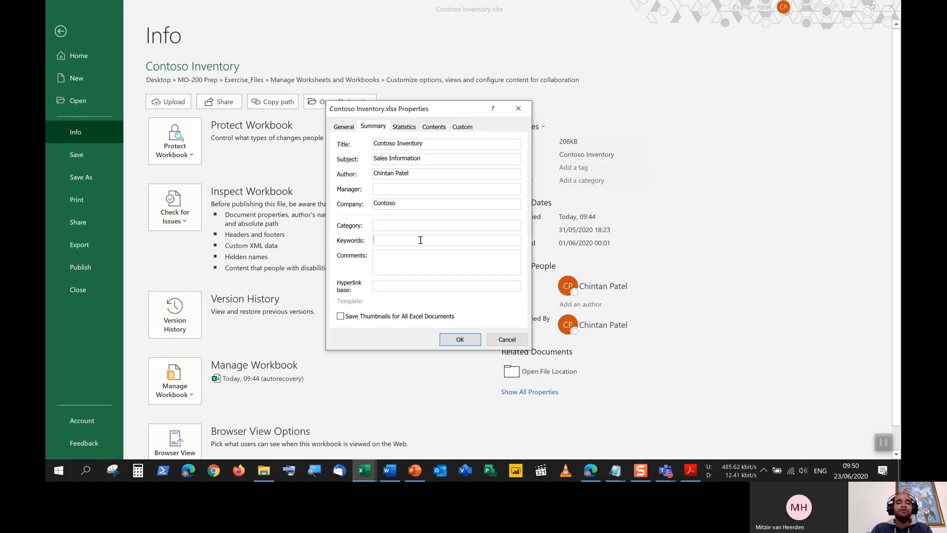
pyautogui.write('contoso,')
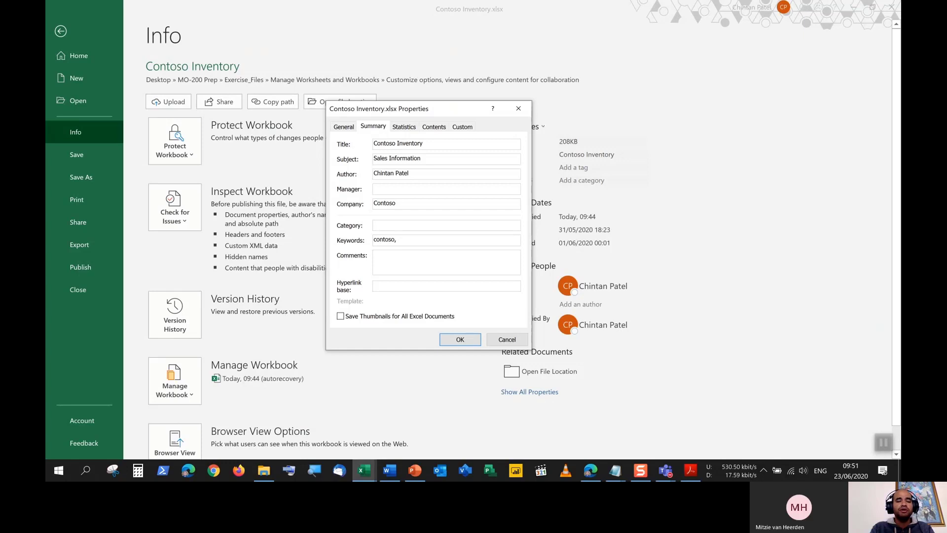
pyautogui.write(' products, ')
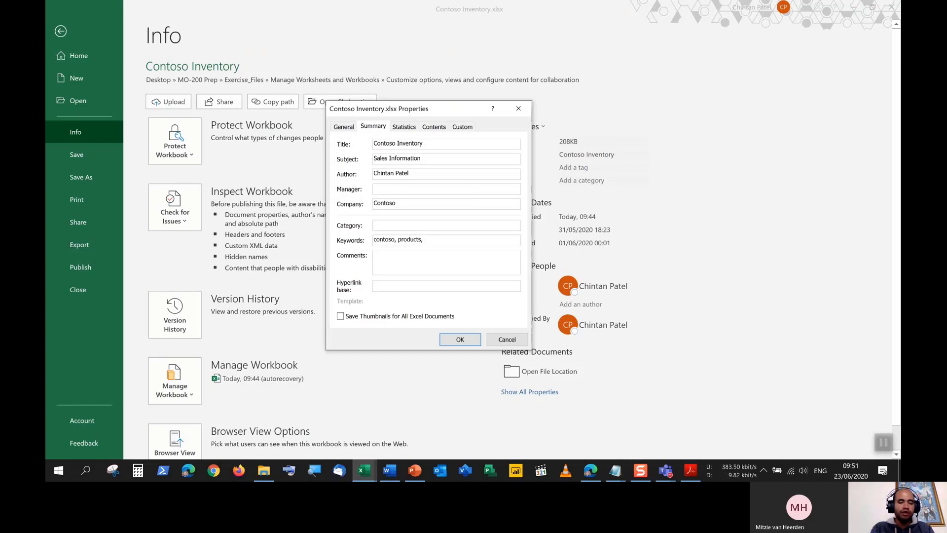
pyautogui.write('multime')
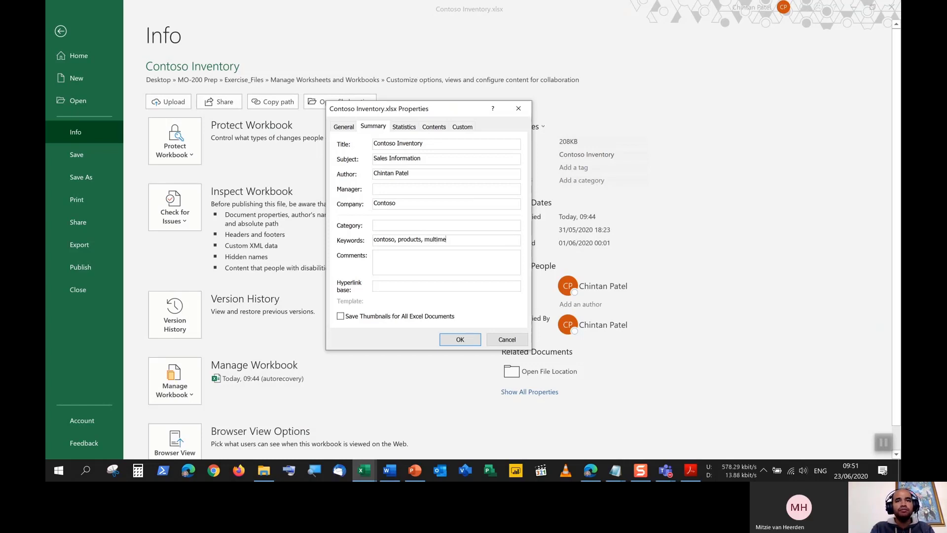
pyautogui.write('dia keyboard')
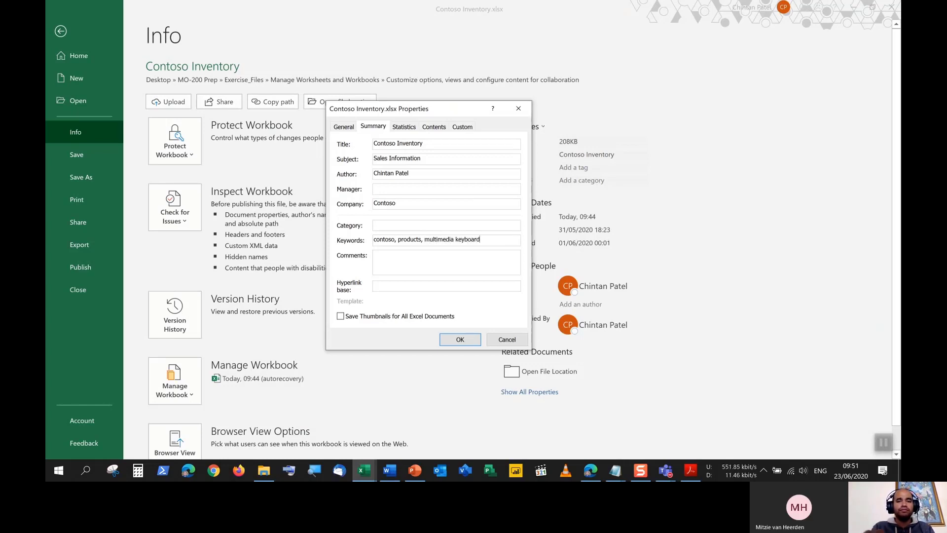
pyautogui.write(', b')
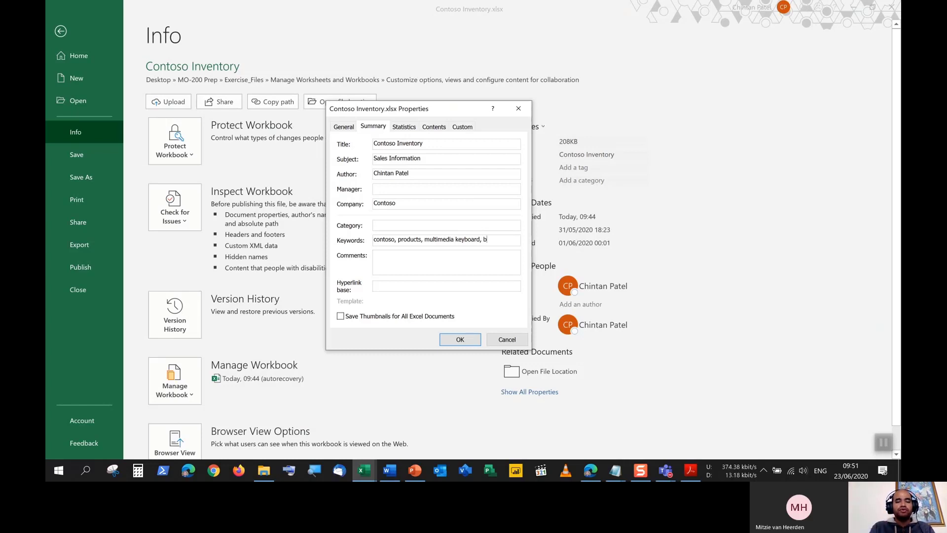
pyautogui.write('luetooth, m')
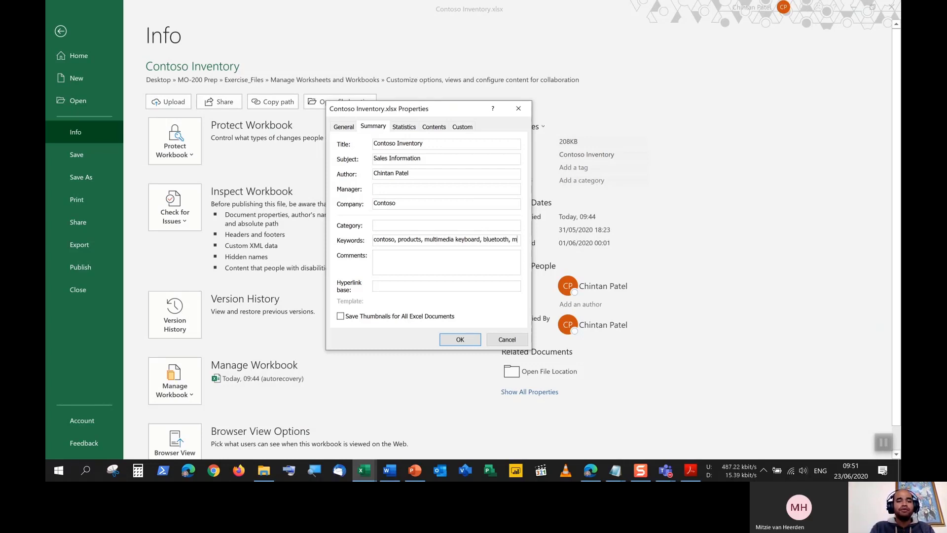
pyautogui.write('anufacturer,')
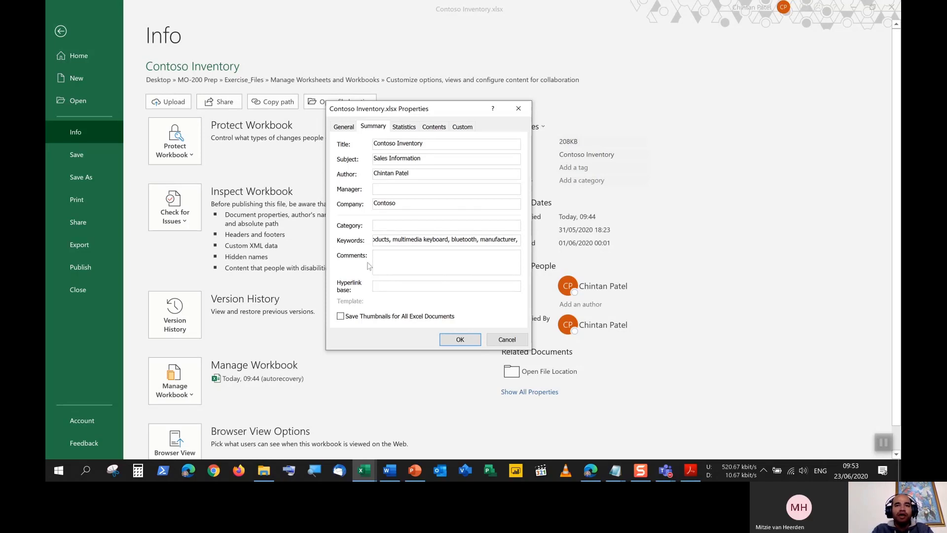
# Review the full Keywords entry and move the properties dialog clear of the file's basic properties.
pyautogui.moveTo(515, 240); pyautogui.dragTo(331, 240)
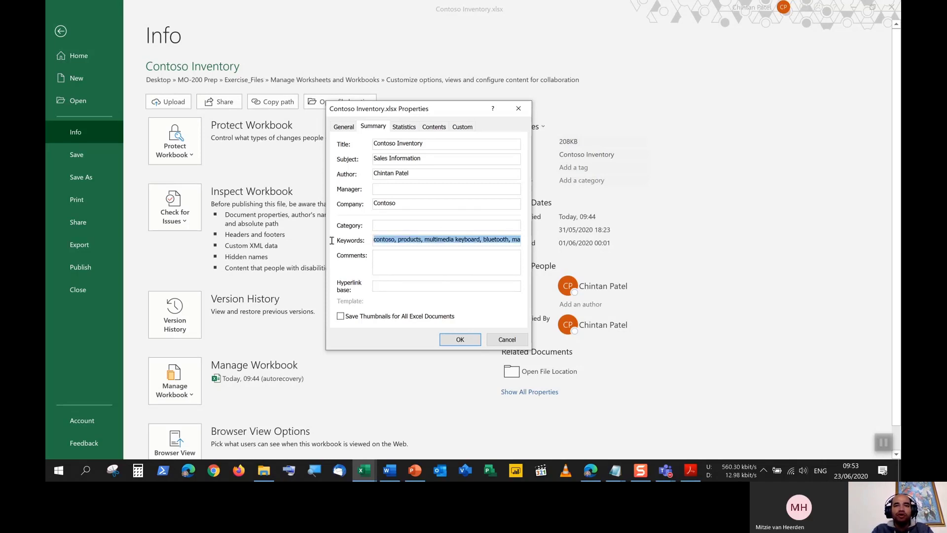
pyautogui.click(386, 241)
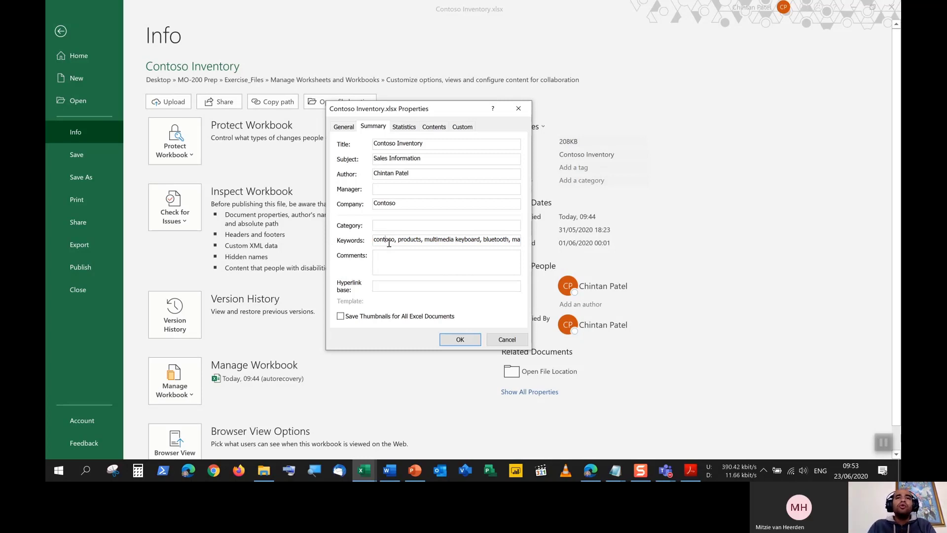
pyautogui.moveTo(461, 110); pyautogui.dragTo(403, 107)
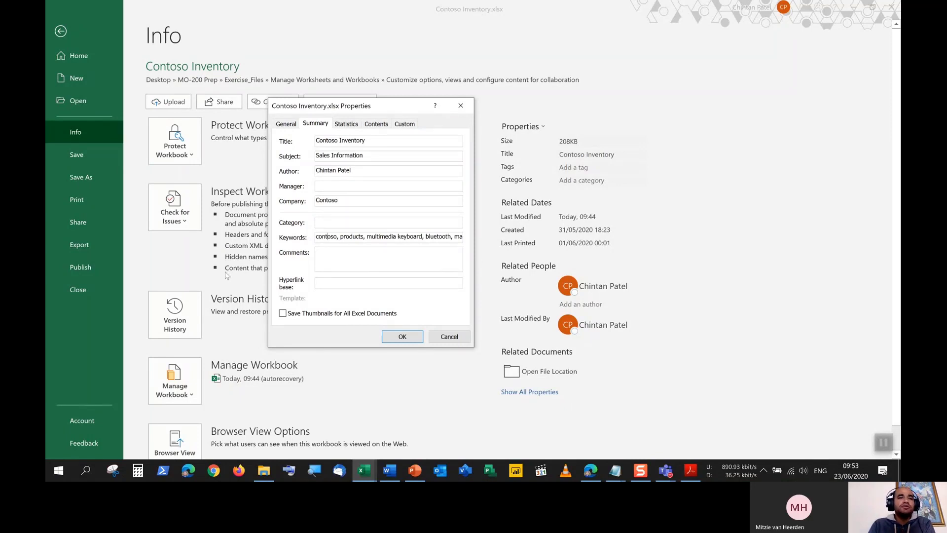
# Enter the comment "For review" in the workbook's summary properties, apply the changes and return to the All Products sheet.
pyautogui.click(332, 259)
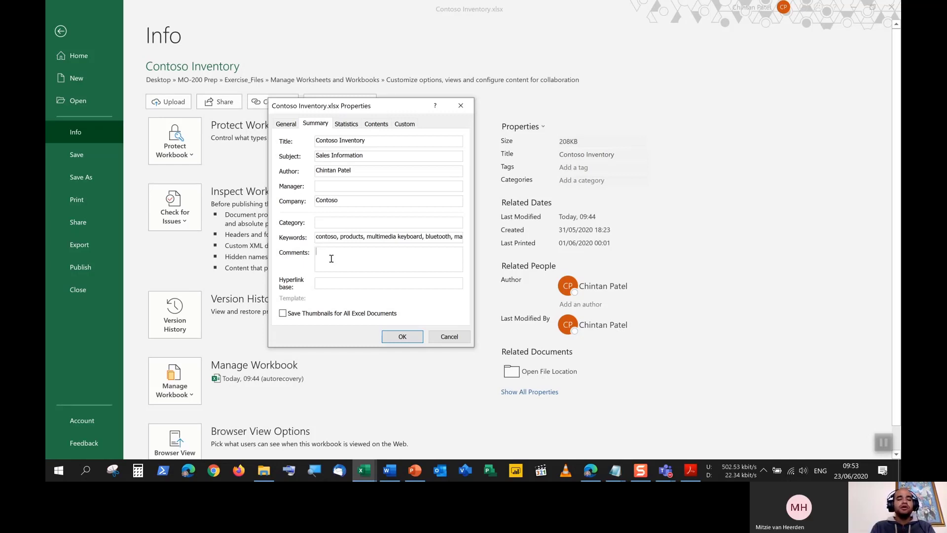
pyautogui.write('For review')
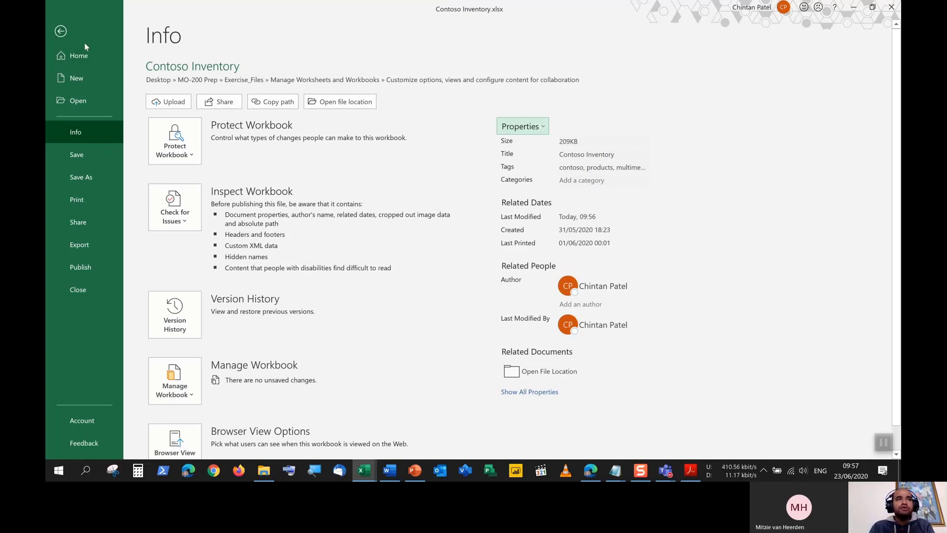
pyautogui.click(61, 31)
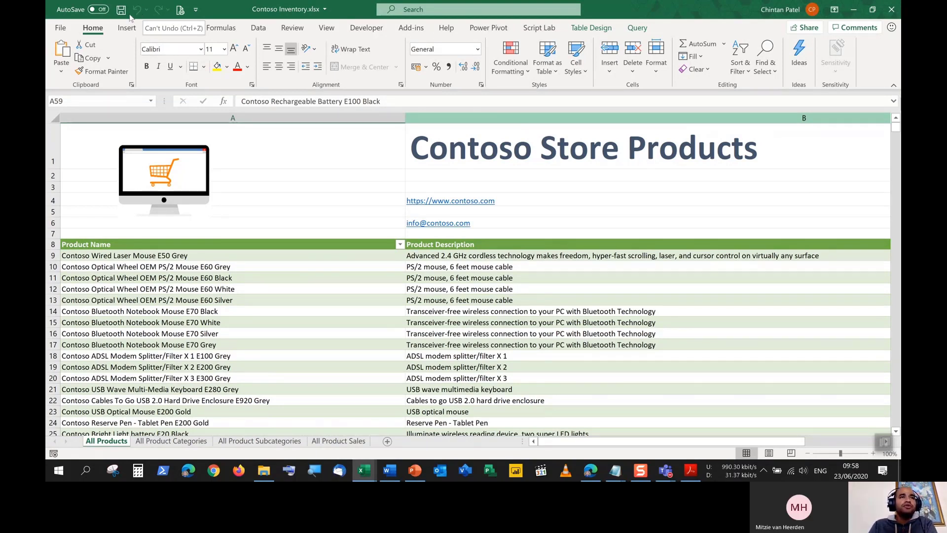
# Review the commands offered for the Quick Access Toolbar, close the list and keep the workbook window maximized.
pyautogui.click(199, 15)
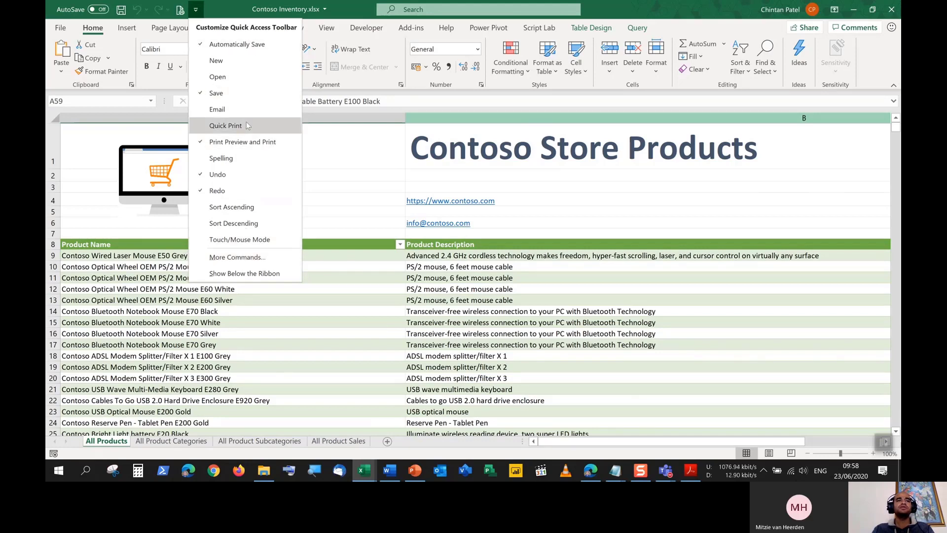
pyautogui.click(220, 13)
pyautogui.doubleClick(220, 13)
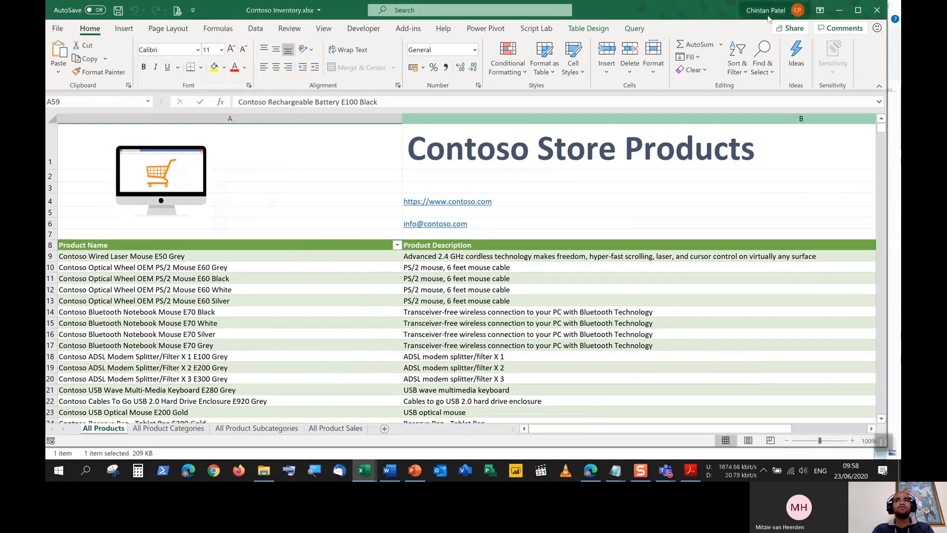
pyautogui.click(858, 10)
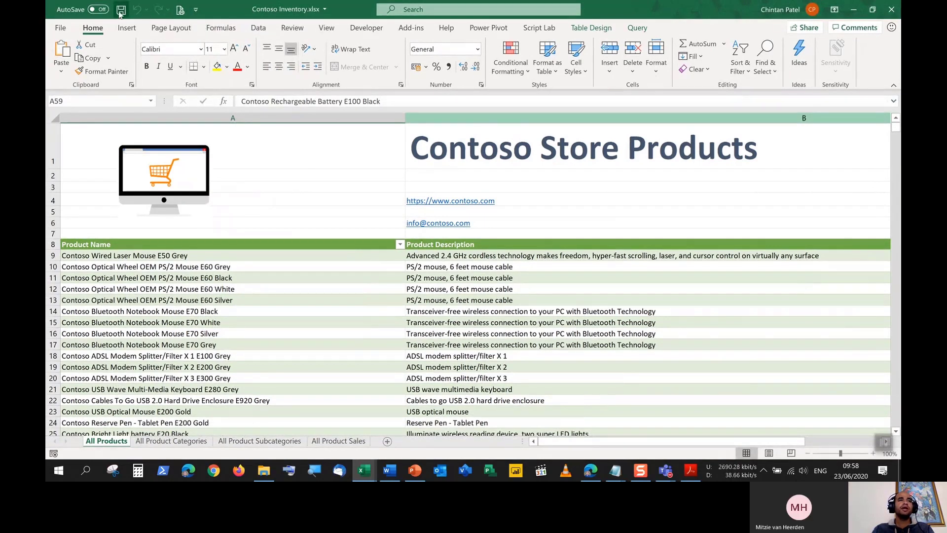
# View the print preview through its Quick Access Toolbar shortcut, compare the regular route to printing and return to the sheet.
pyautogui.click(180, 9)
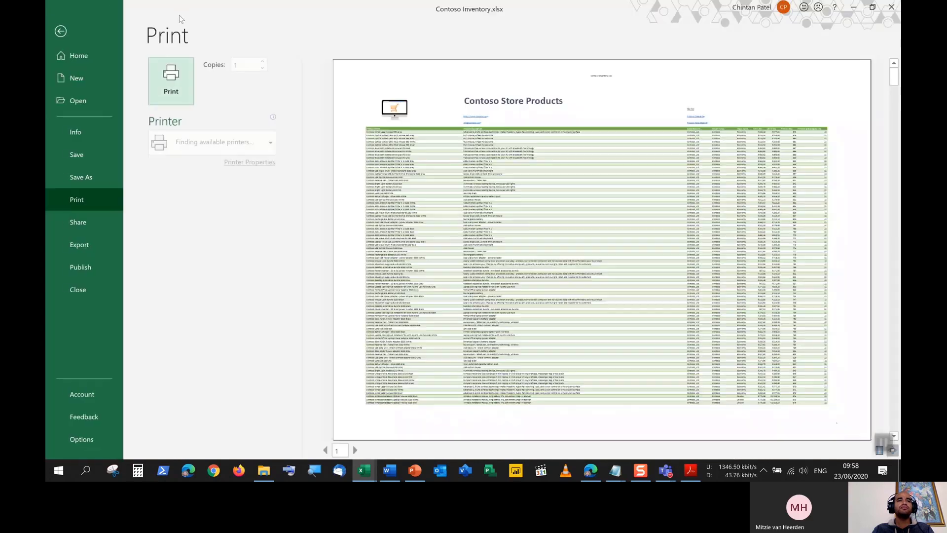
pyautogui.click(76, 37)
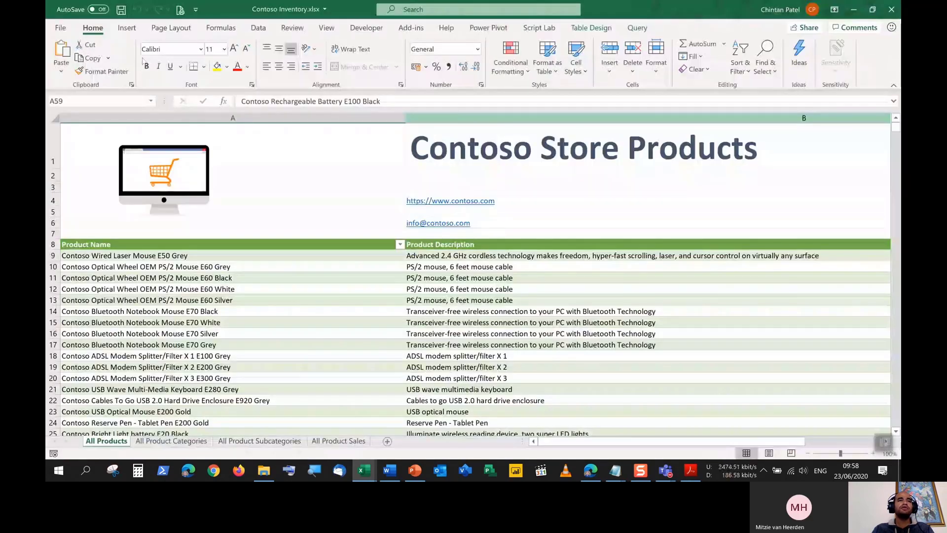
pyautogui.click(64, 29)
pyautogui.click(71, 206)
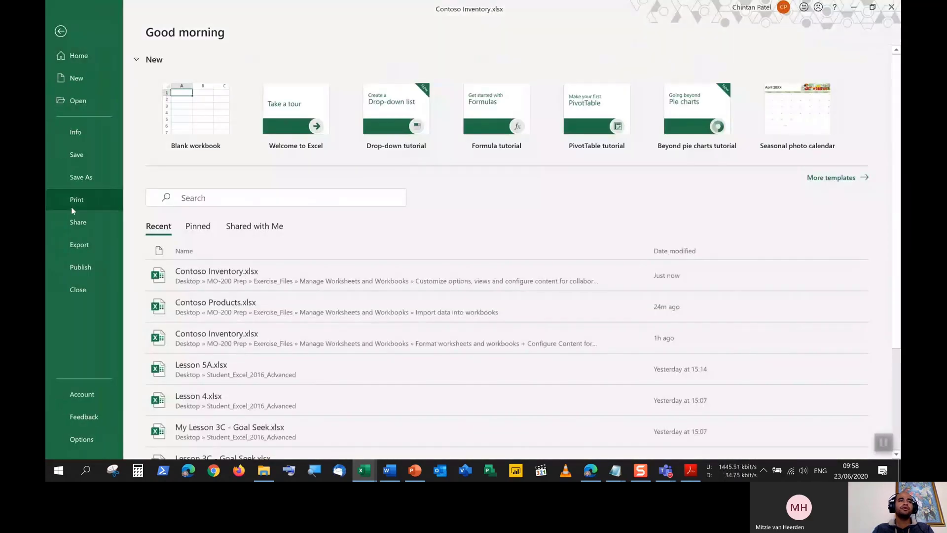
pyautogui.click(55, 36)
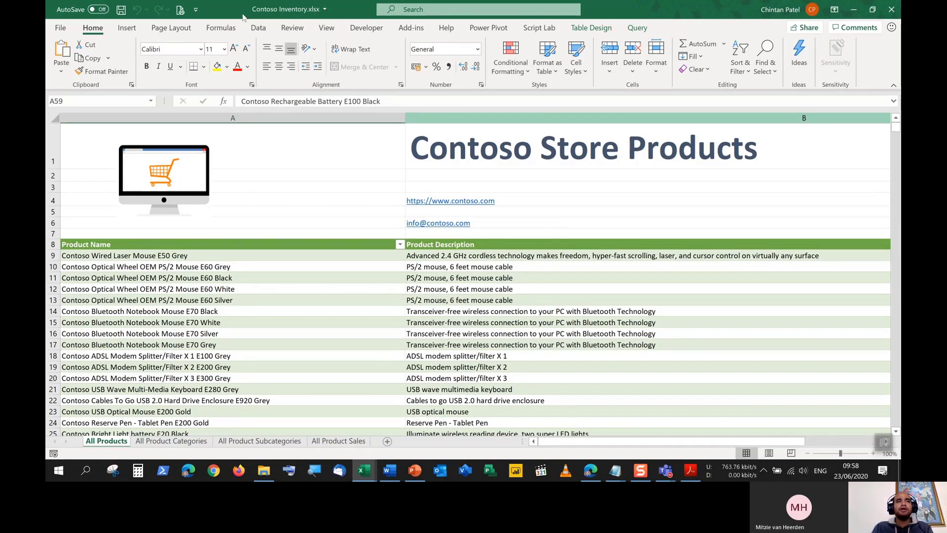
# Show the regular route to the Save As dialog by browsing for a location, cancel it and return to the sheet.
pyautogui.click(65, 29)
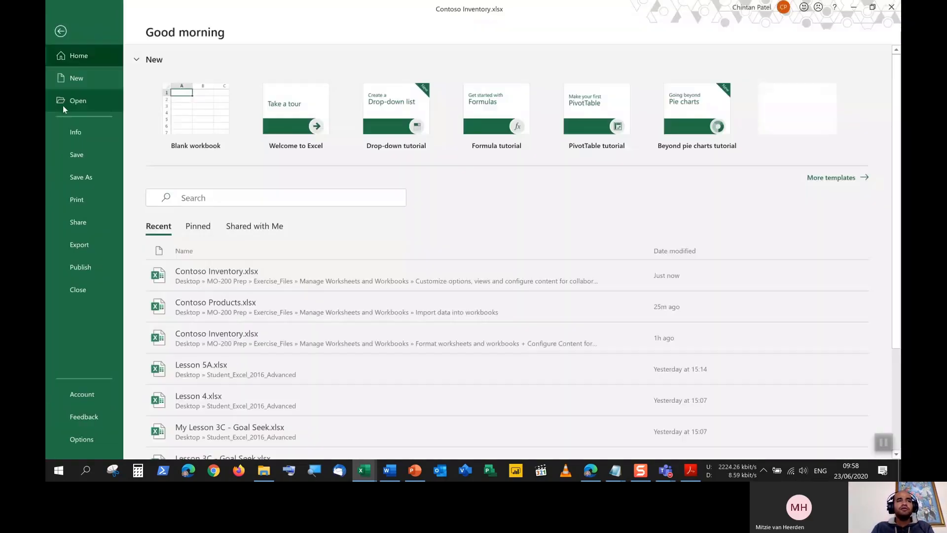
pyautogui.click(79, 177)
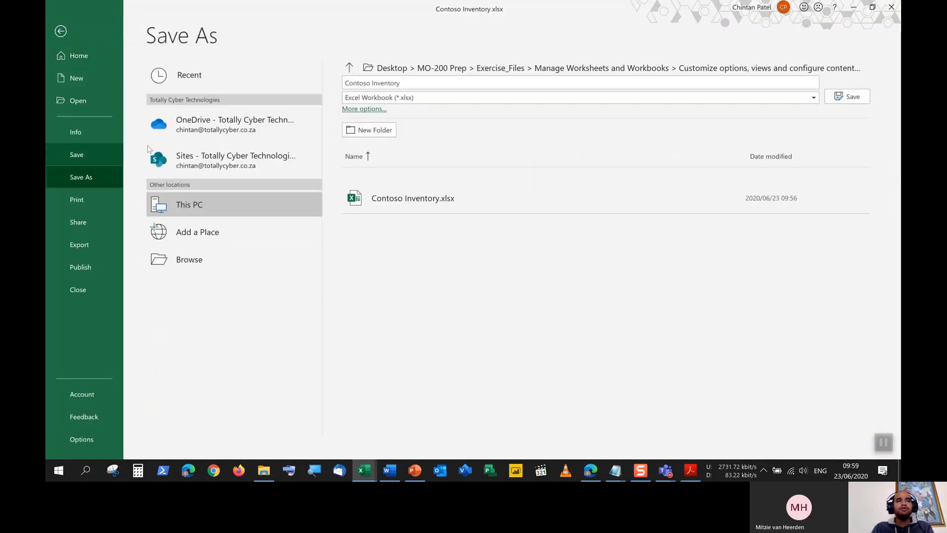
pyautogui.click(231, 261)
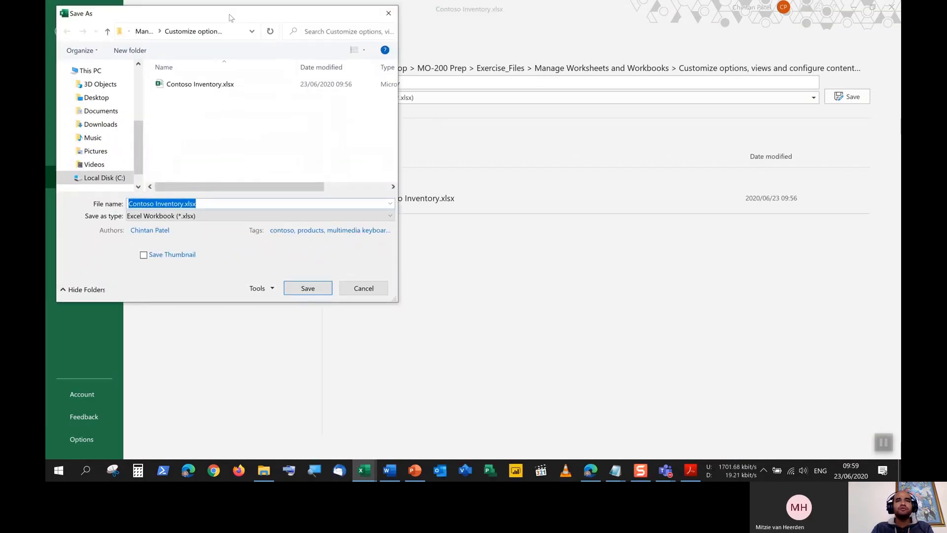
pyautogui.moveTo(228, 12); pyautogui.dragTo(411, 57)
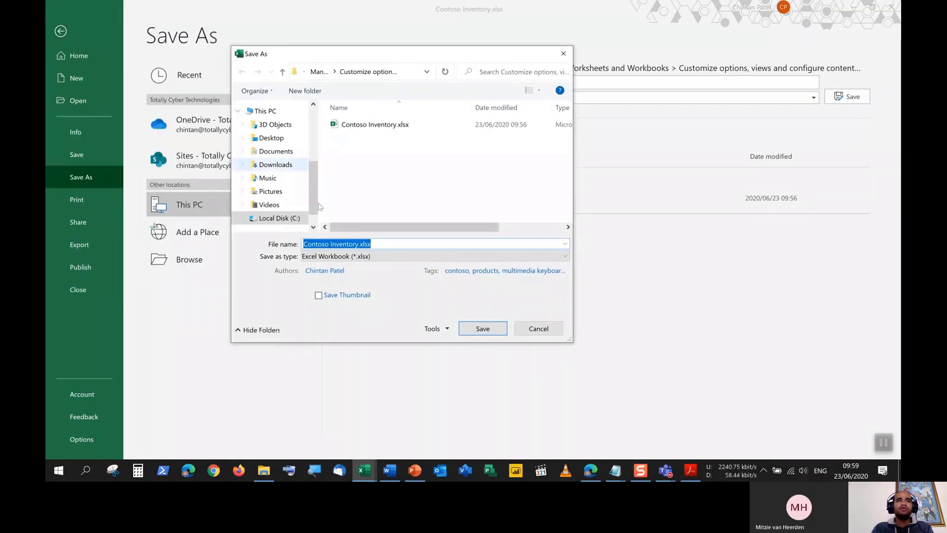
pyautogui.click(532, 327)
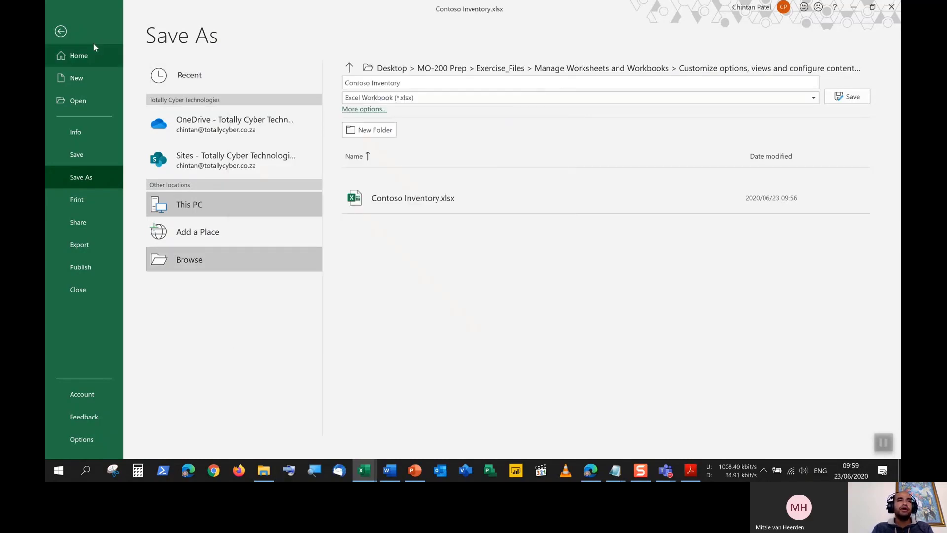
pyautogui.click(61, 31)
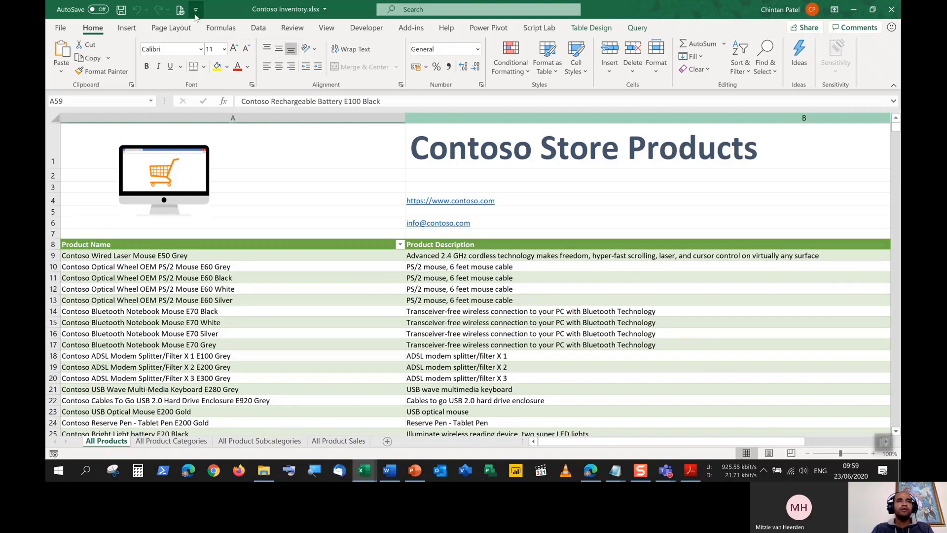
# View the additional commands available for the Quick Access Toolbar from its customization list and close the options without changes.
pyautogui.click(195, 11)
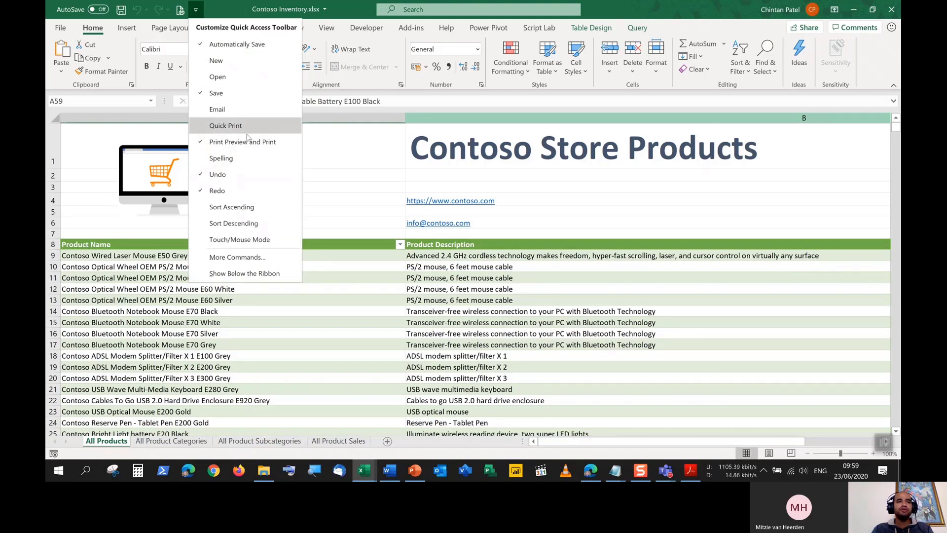
pyautogui.click(238, 258)
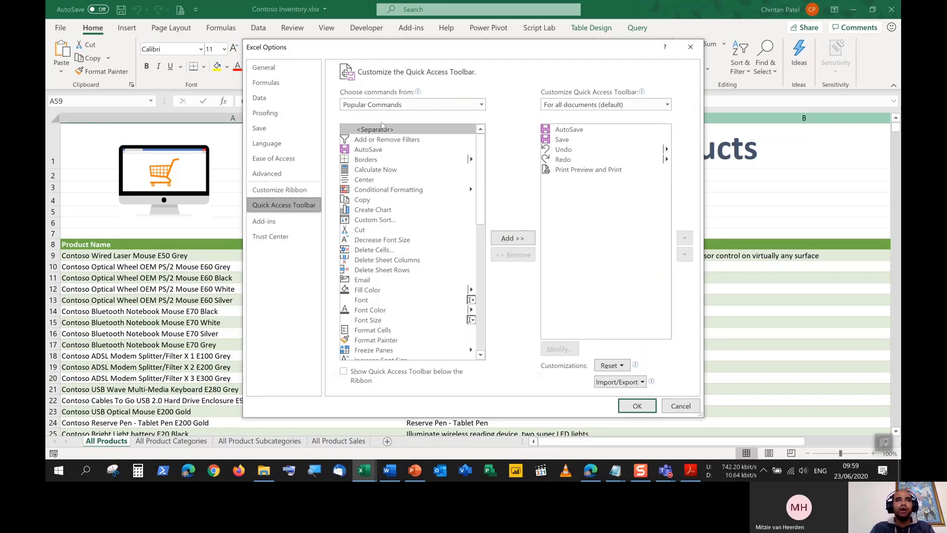
pyautogui.click(676, 409)
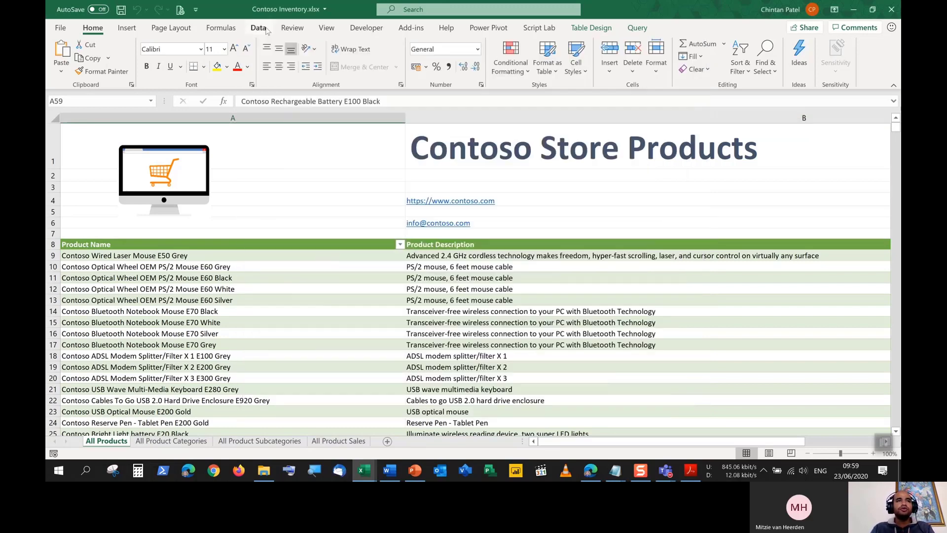
pyautogui.click(196, 9)
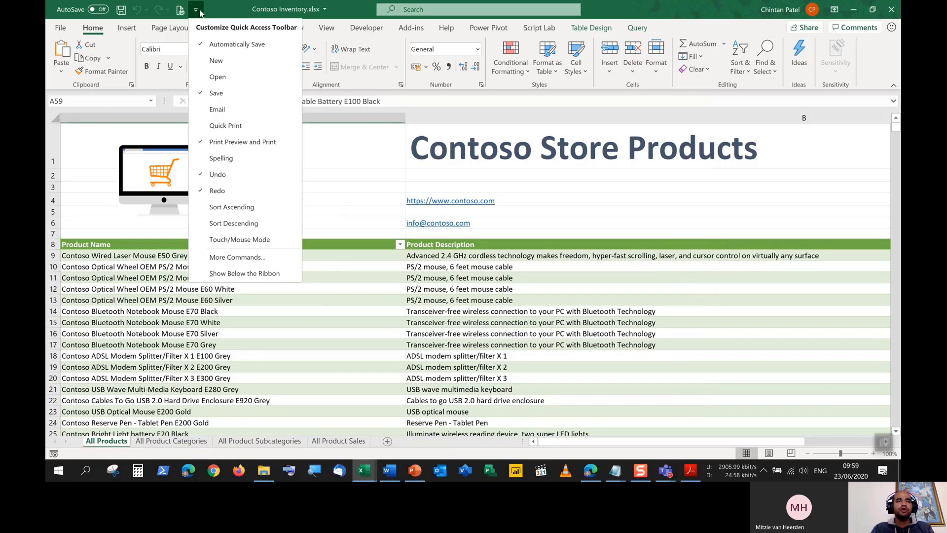
pyautogui.click(233, 254)
pyautogui.click(690, 47)
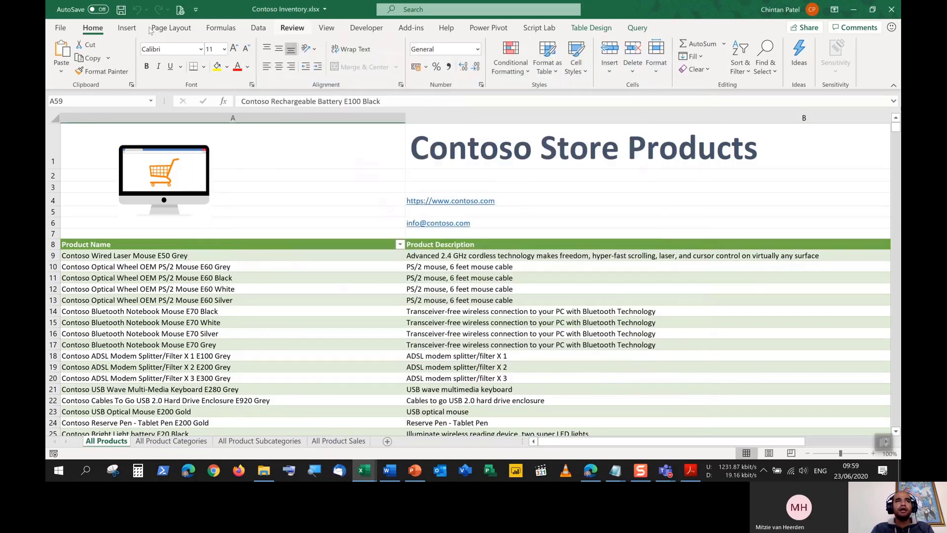
# View the Quick Access Toolbar customization page through the general Excel Options and cancel without changes.
pyautogui.click(52, 28)
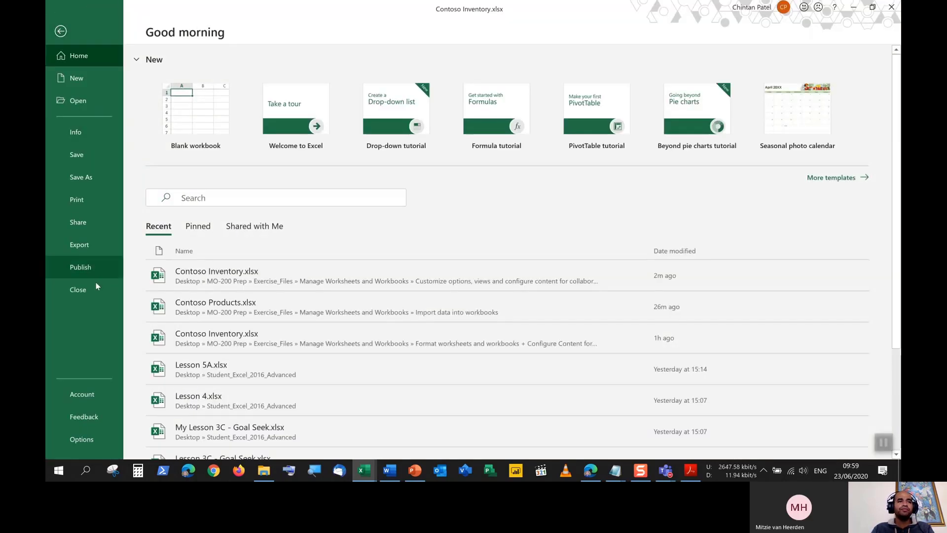
pyautogui.click(82, 440)
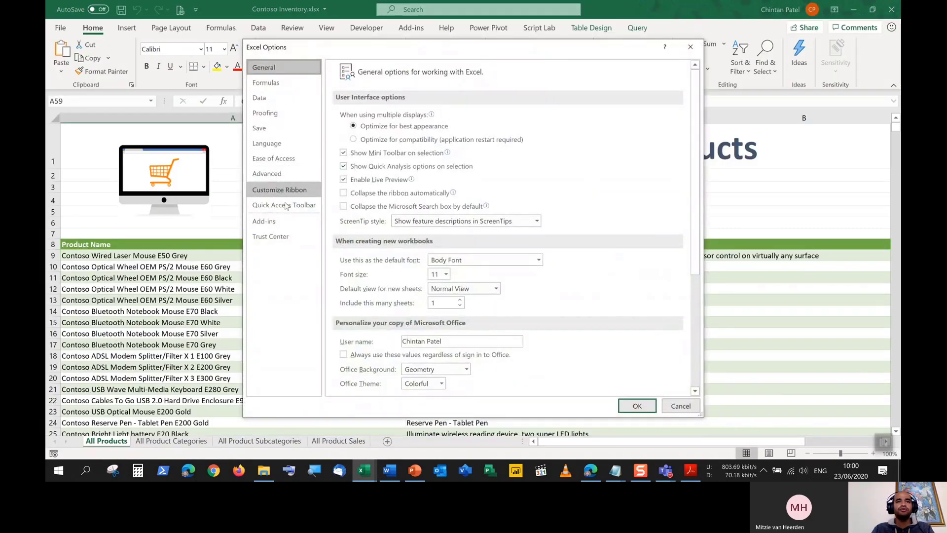
pyautogui.click(286, 211)
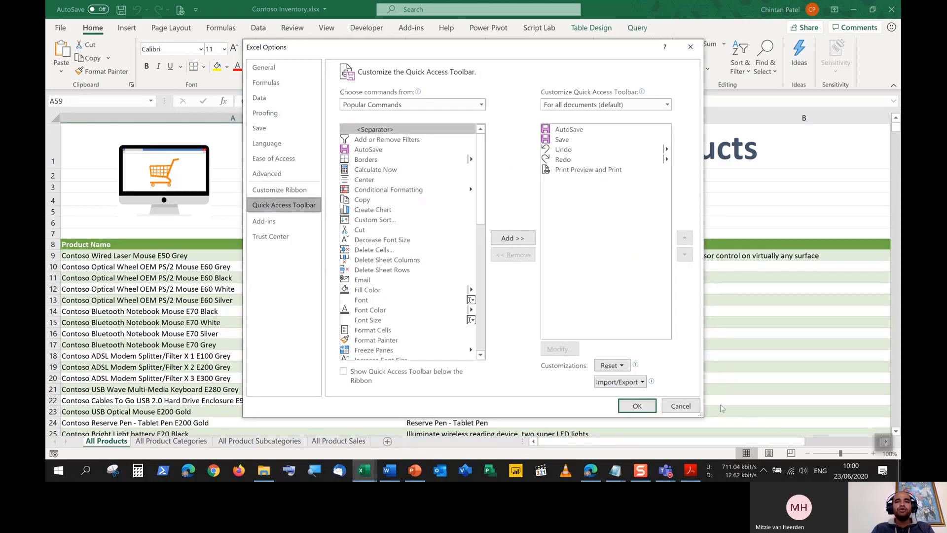
pyautogui.click(680, 405)
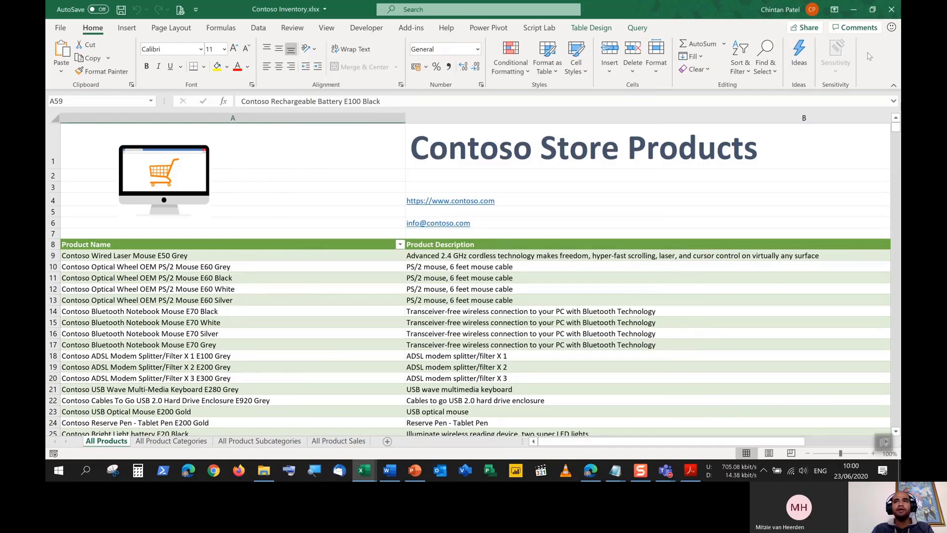
# Open the ribbon customization options, switch to Quick Access Toolbar customization and browse the popular commands.
pyautogui.rightClick(867, 56)
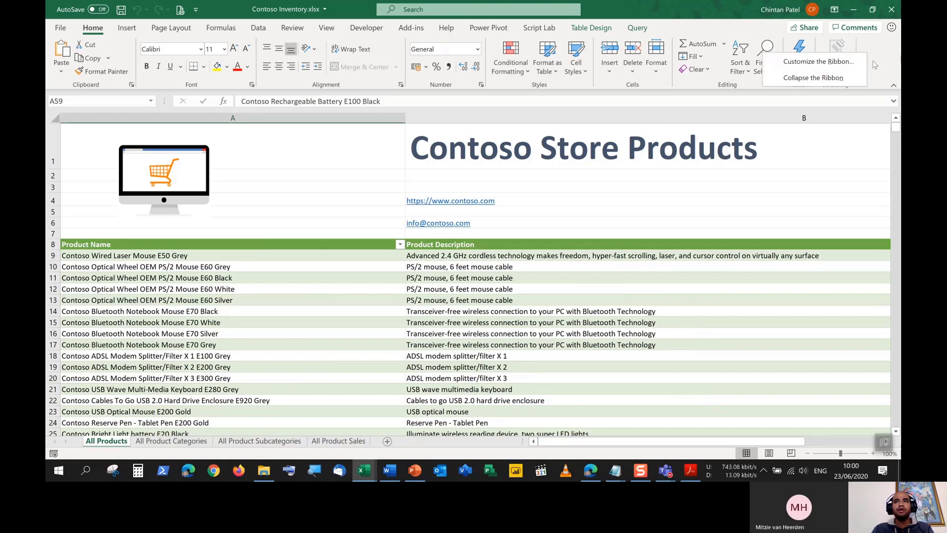
pyautogui.click(818, 62)
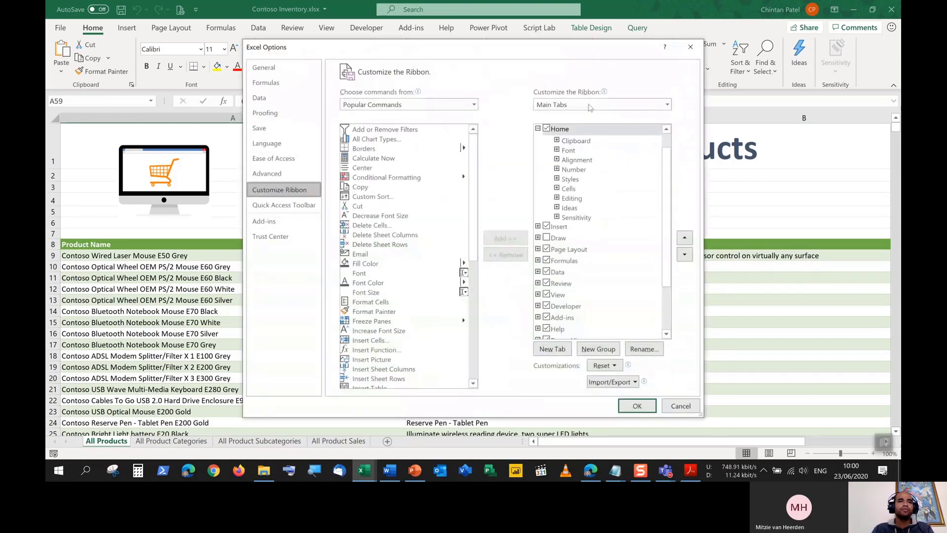
pyautogui.click(306, 206)
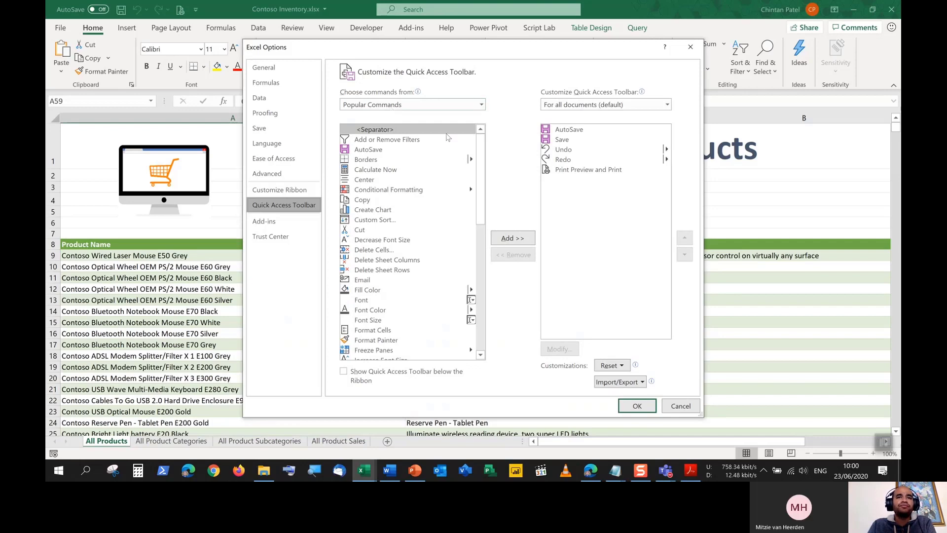
pyautogui.scroll(-10, 475, 158)
pyautogui.scroll(9, 474, 160)
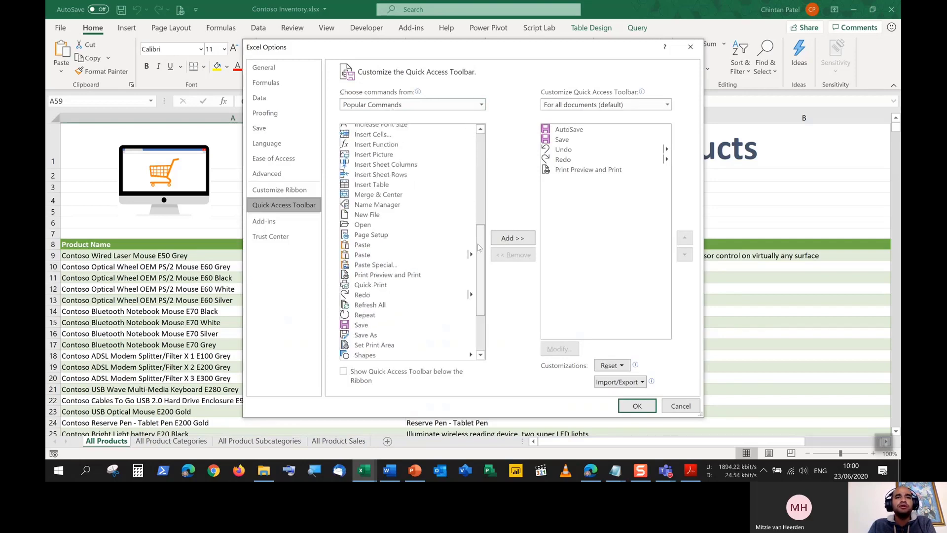
pyautogui.scroll(1, 471, 148)
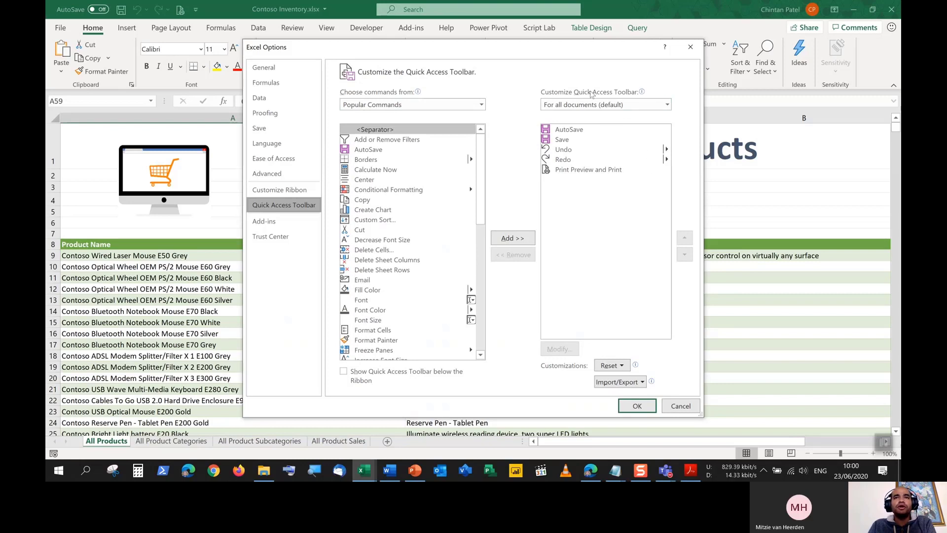
pyautogui.moveTo(591, 94)
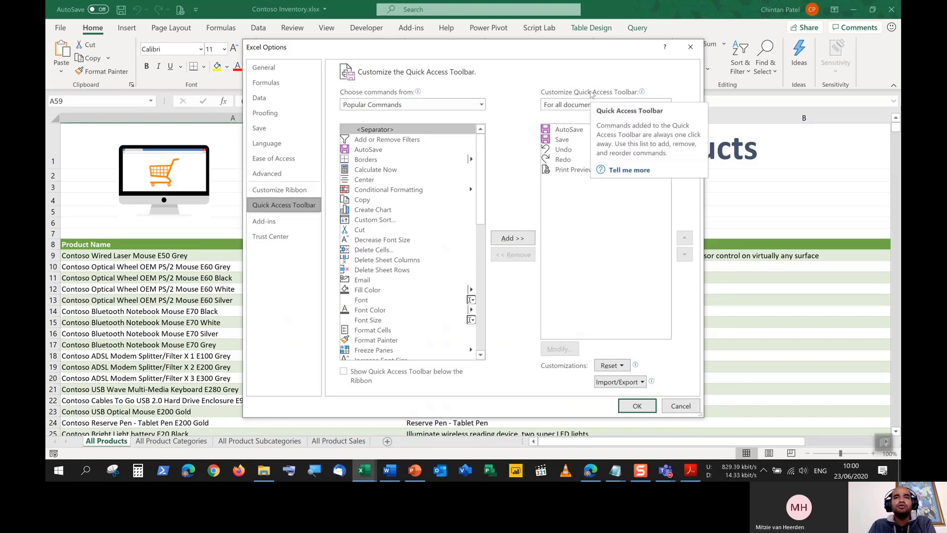
# Add the Save As command from the All Commands list to the Quick Access Toolbar for all documents and apply the change.
pyautogui.click(467, 105)
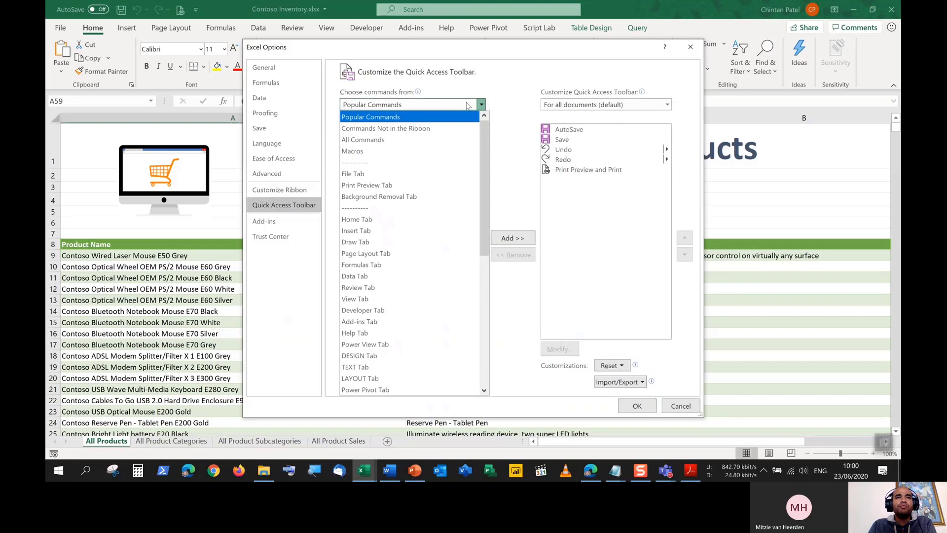
pyautogui.click(379, 143)
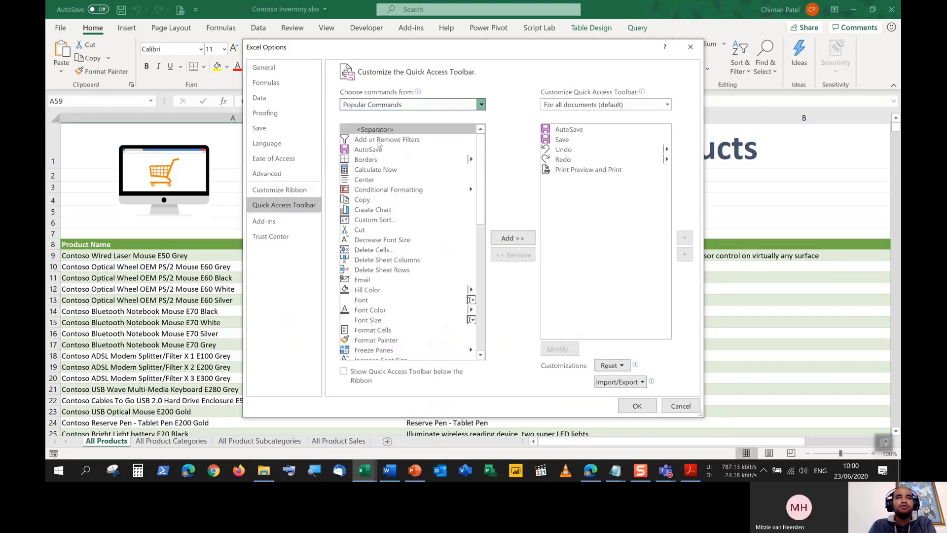
pyautogui.click(378, 109)
pyautogui.click(378, 109)
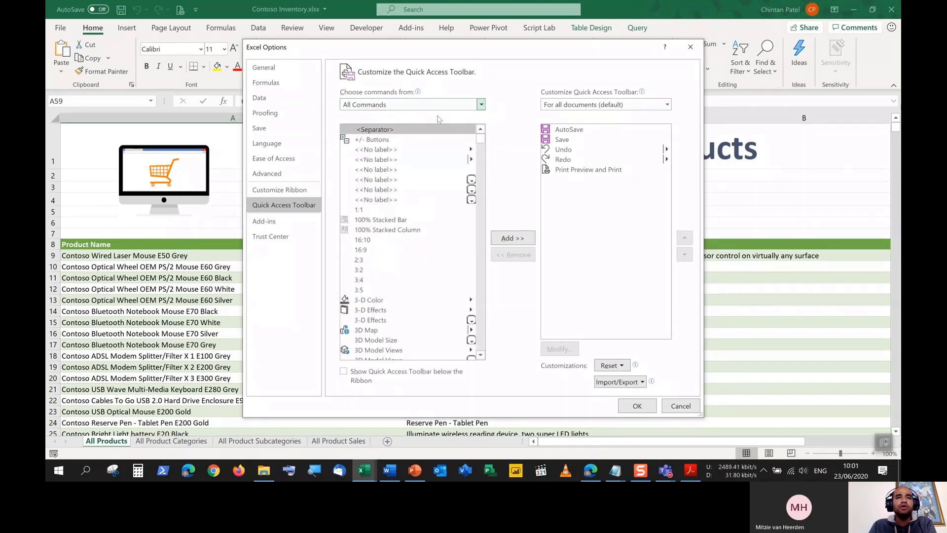
pyautogui.moveTo(482, 140); pyautogui.dragTo(486, 302)
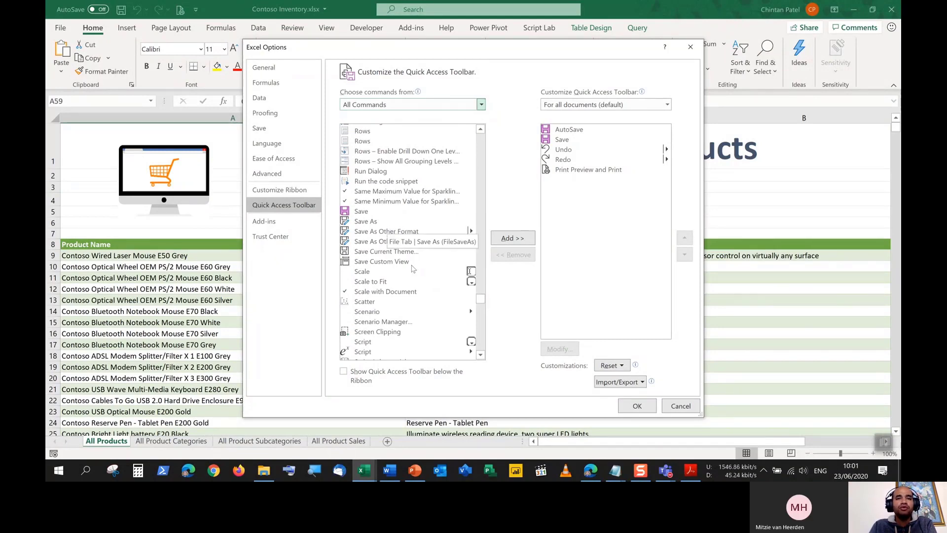
pyautogui.scroll(8, 413, 269)
pyautogui.scroll(-7, 417, 272)
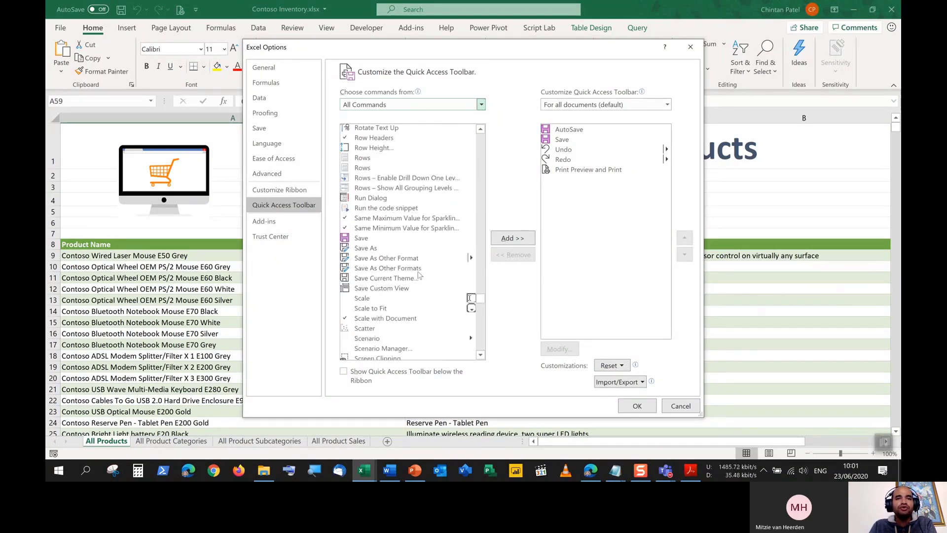
pyautogui.scroll(-3, 418, 274)
pyautogui.moveTo(481, 303)
pyautogui.mouseDown()
pyautogui.moveTo(481, 132)
pyautogui.moveTo(482, 308)
pyautogui.moveTo(480, 299)
pyautogui.mouseUp()
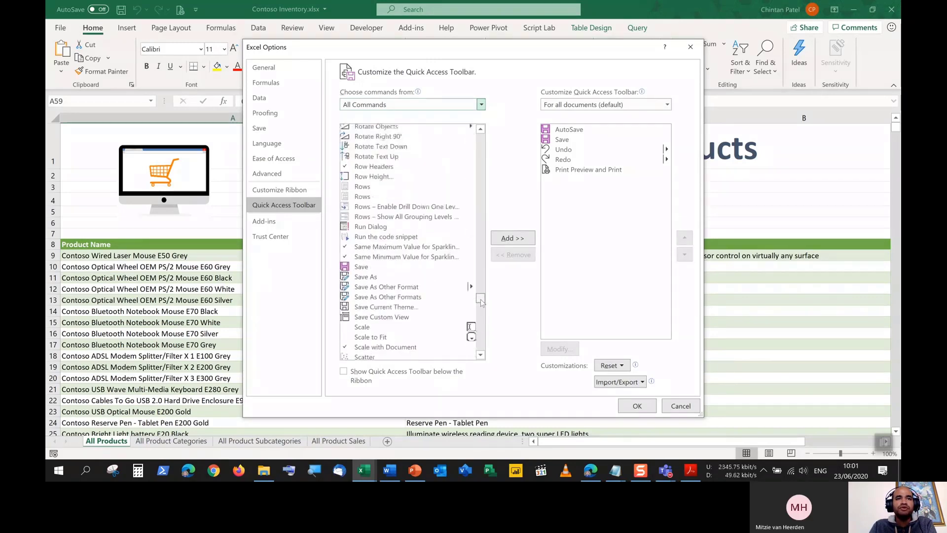
pyautogui.click(363, 279)
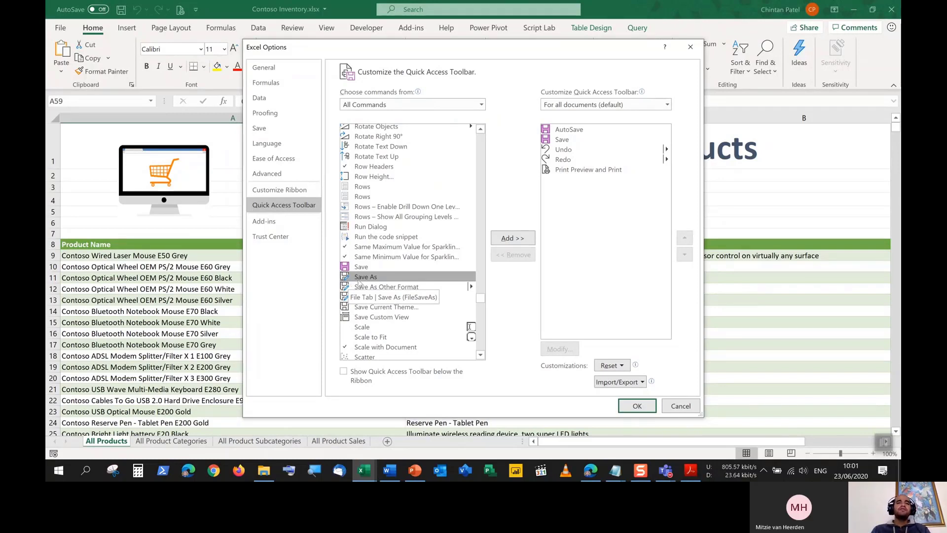
pyautogui.click(508, 239)
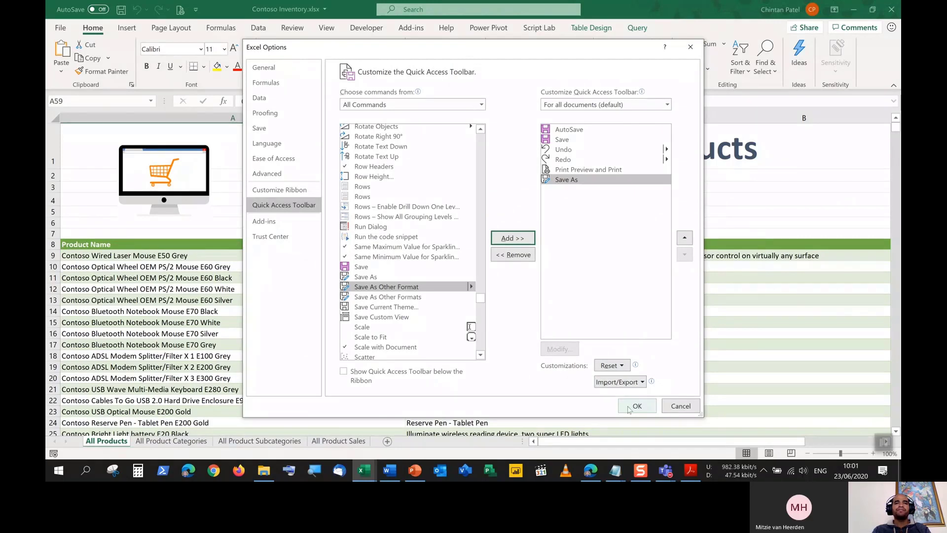
pyautogui.click(636, 406)
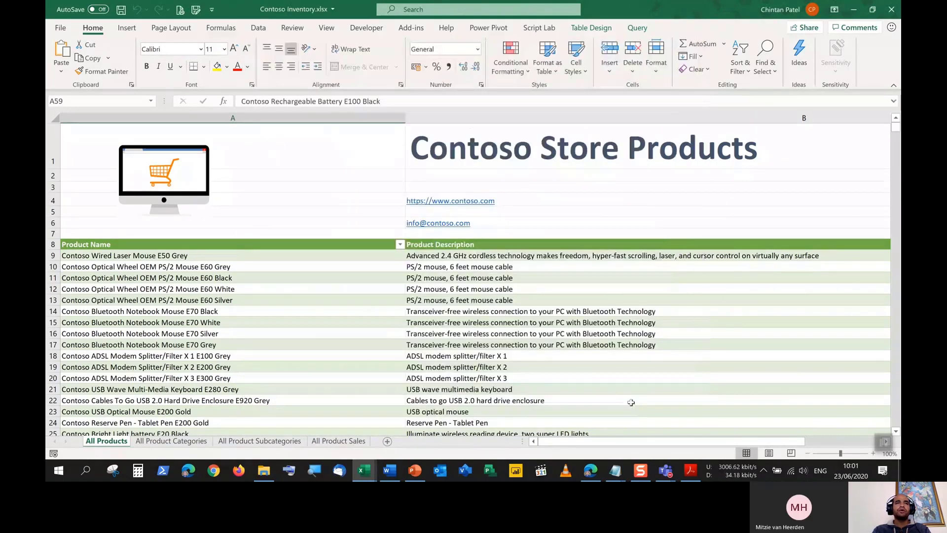
# Open the Save As dialog with the new Quick Access Toolbar command and cancel it without saving.
pyautogui.click(196, 10)
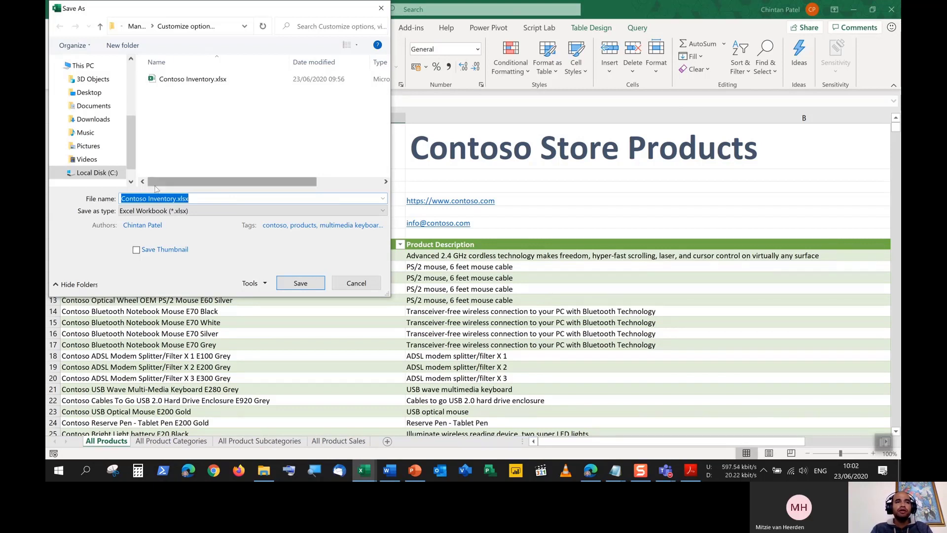
pyautogui.click(339, 285)
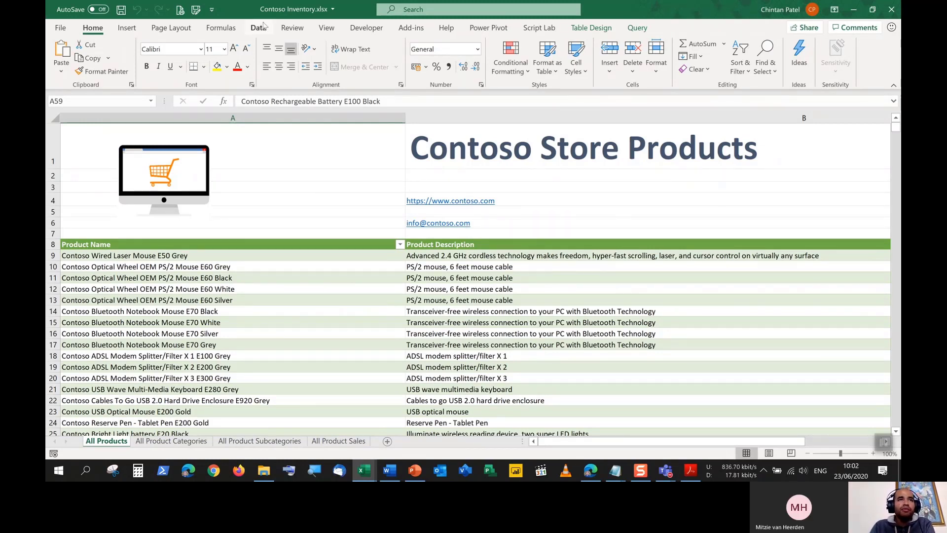
pyautogui.press('F12')
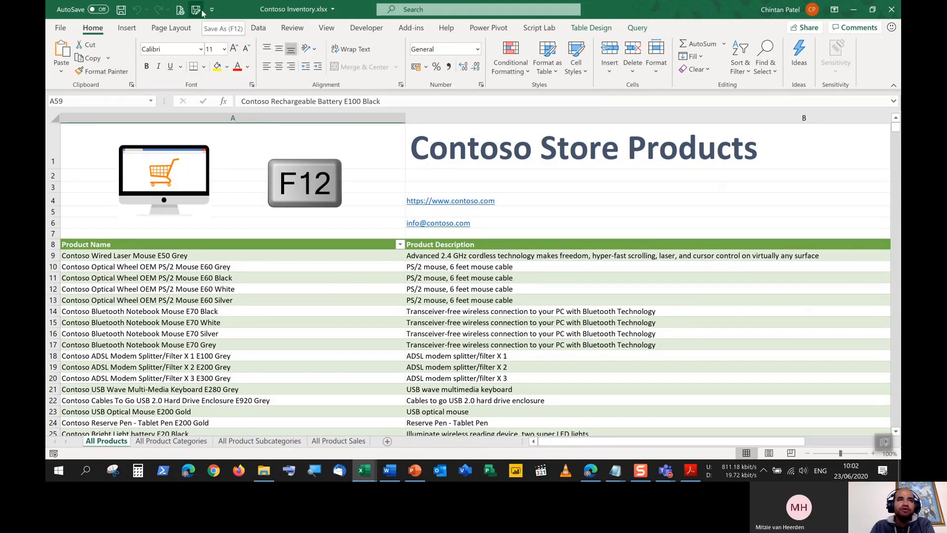